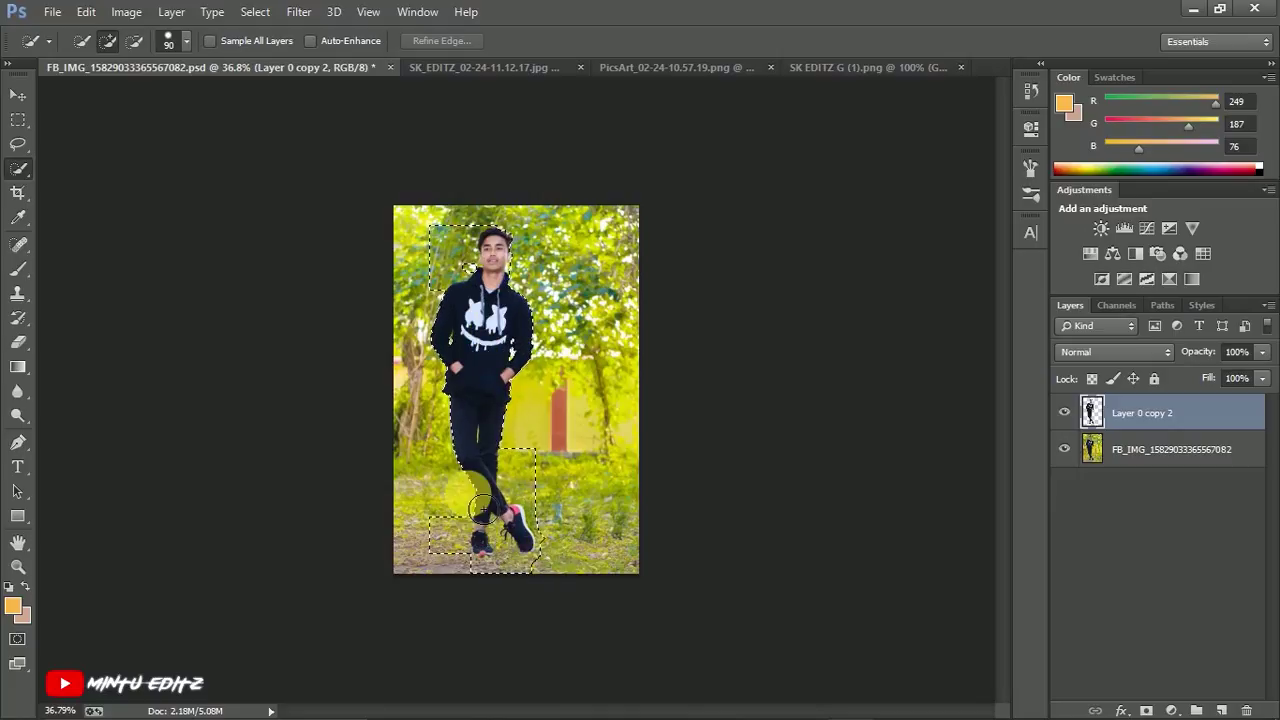
Step: Hide the original photo layer beneath the man's cut-out and clear the selection around him
{"action": "scroll", "coordinate": [505, 328], "scroll_direction": "up", "scroll_amount": 5}
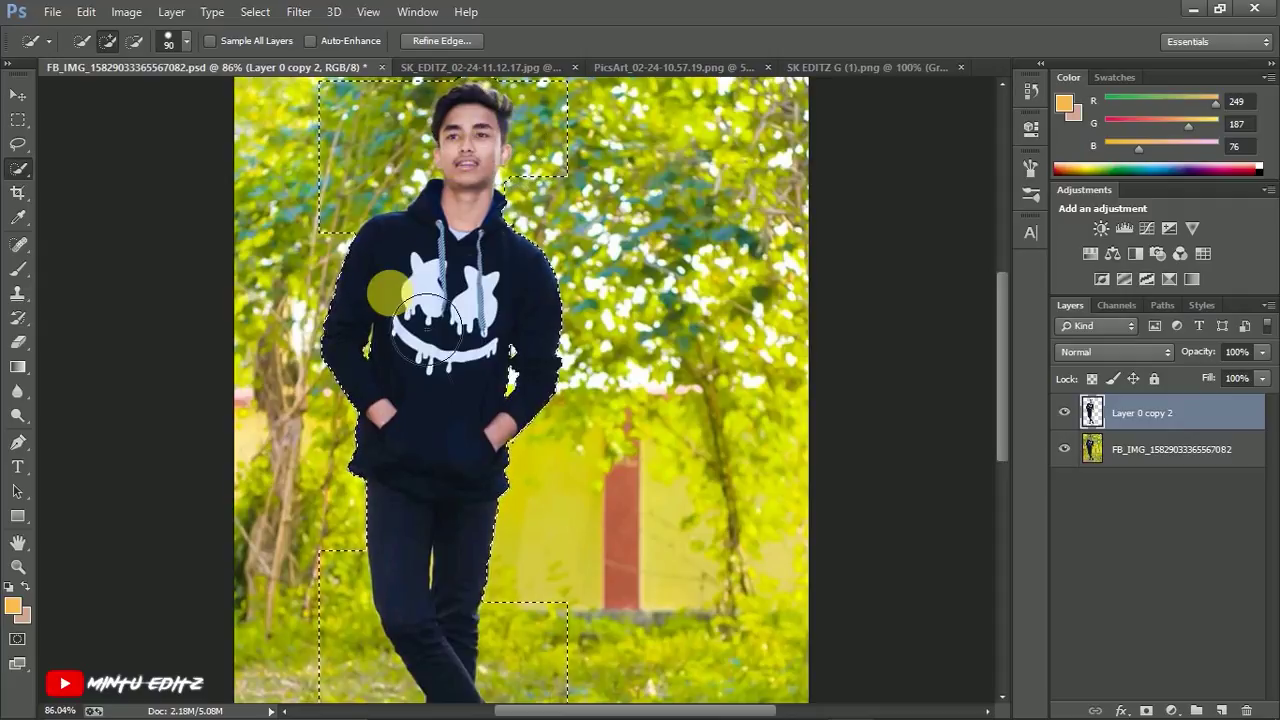
{"action": "key", "text": "ctrl+z"}
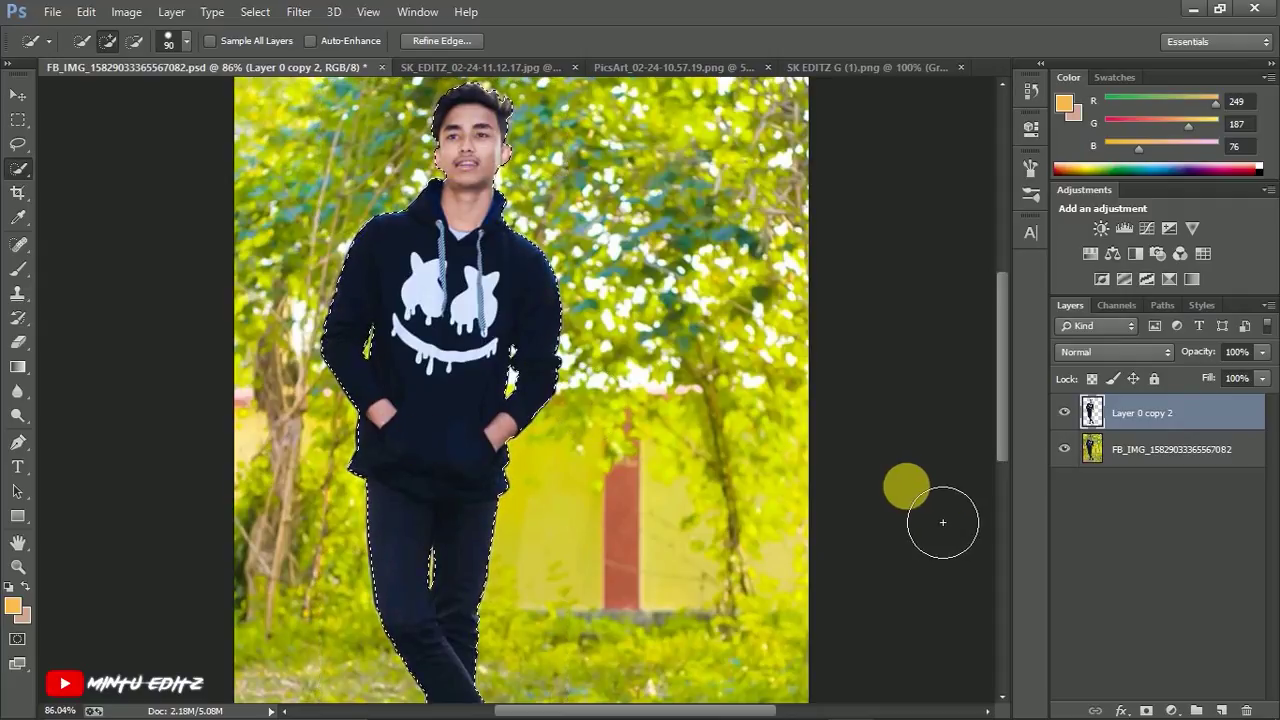
{"action": "left_click", "coordinate": [1066, 450]}
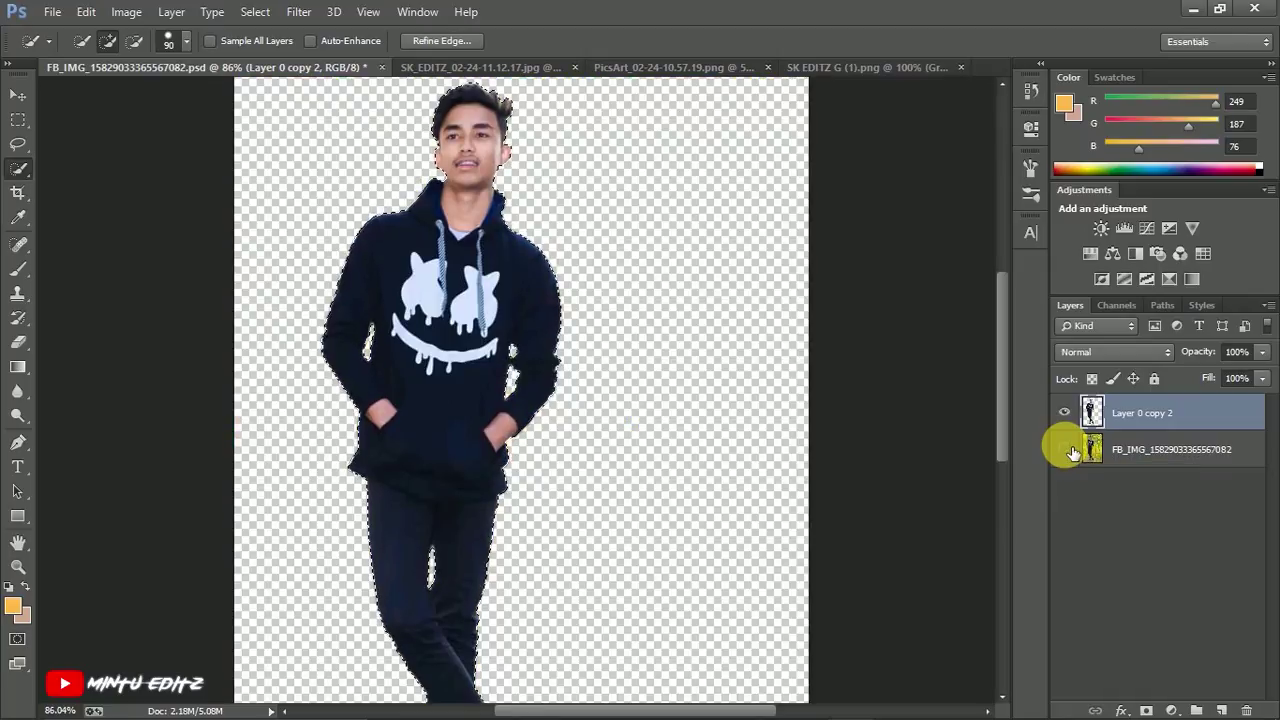
{"action": "key", "text": "ctrl+d"}
{"action": "scroll", "coordinate": [711, 370], "scroll_direction": "down", "scroll_amount": 6}
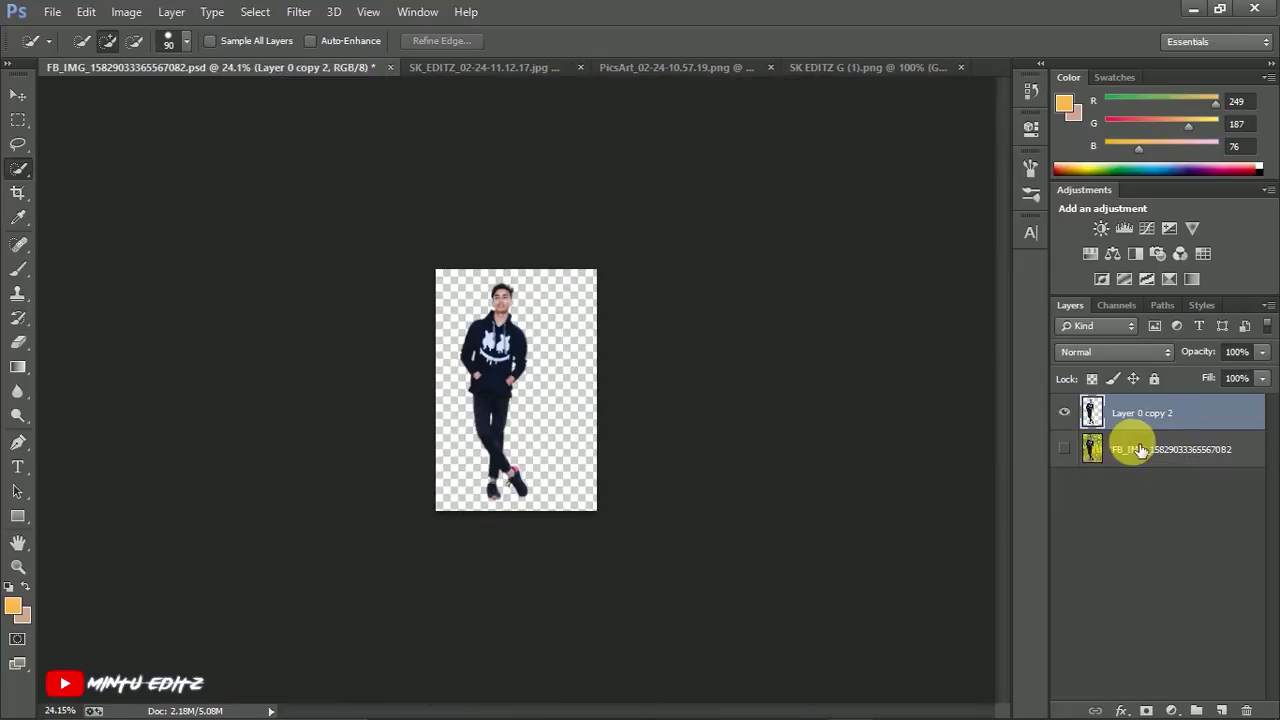
Step: Copy the man's cut-out layer into the red car image SK_EDITZ_02-24-11.12.17.jpg with the Move tool
{"action": "scroll", "coordinate": [480, 400], "scroll_direction": "up", "scroll_amount": 2}
{"action": "left_click", "coordinate": [14, 96]}
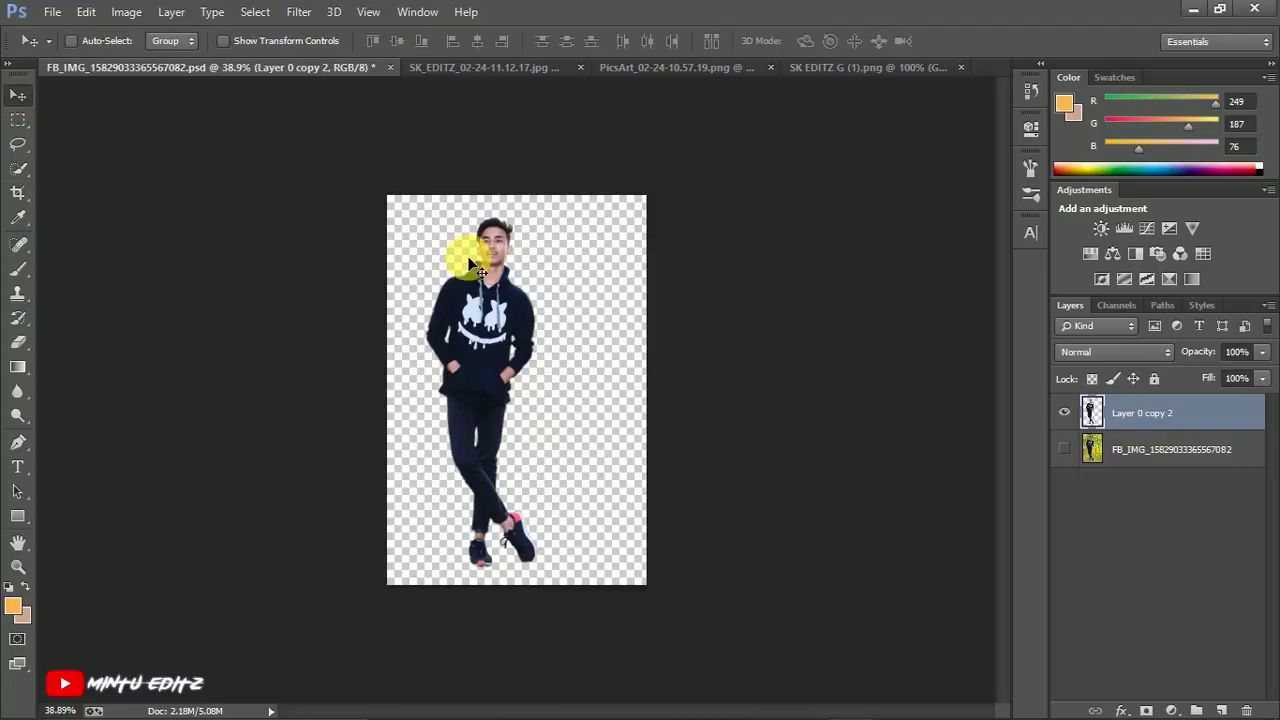
{"action": "left_click_drag", "start_coordinate": [486, 337], "coordinate": [534, 447]}
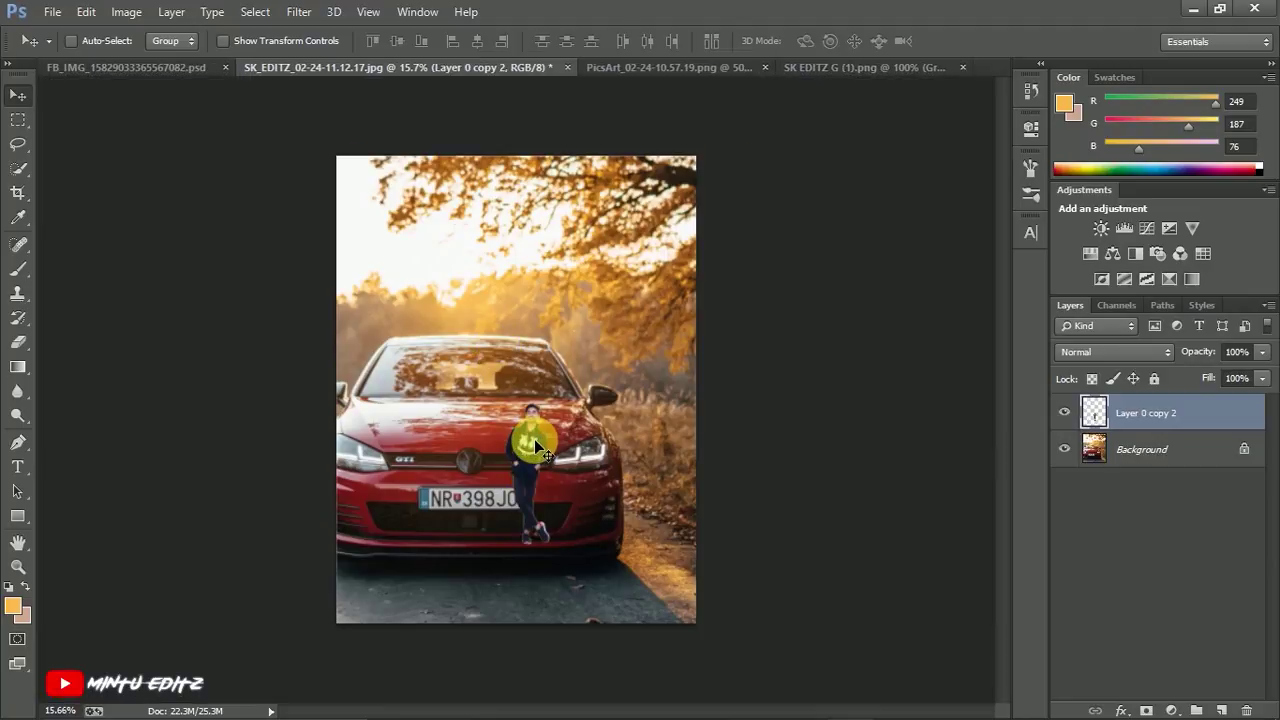
Step: Scale the man to about 258% and position him standing on the road in front of the car
{"action": "key", "text": "ctrl+t"}
{"action": "left_click_drag", "start_coordinate": [540, 416], "coordinate": [535, 341]}
{"action": "left_click_drag", "start_coordinate": [588, 245], "coordinate": [560, 195]}
{"action": "left_click_drag", "start_coordinate": [543, 286], "coordinate": [511, 319]}
{"action": "left_click", "coordinate": [843, 41]}
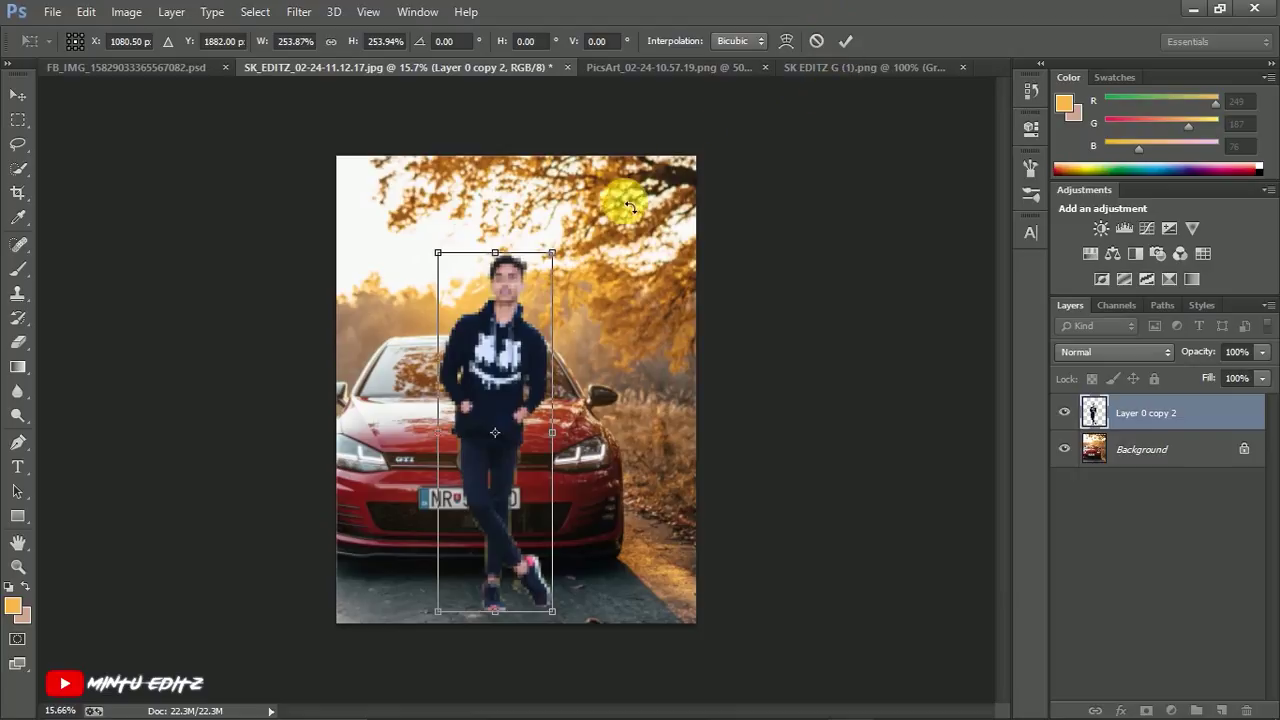
{"action": "left_click_drag", "start_coordinate": [566, 258], "coordinate": [568, 252]}
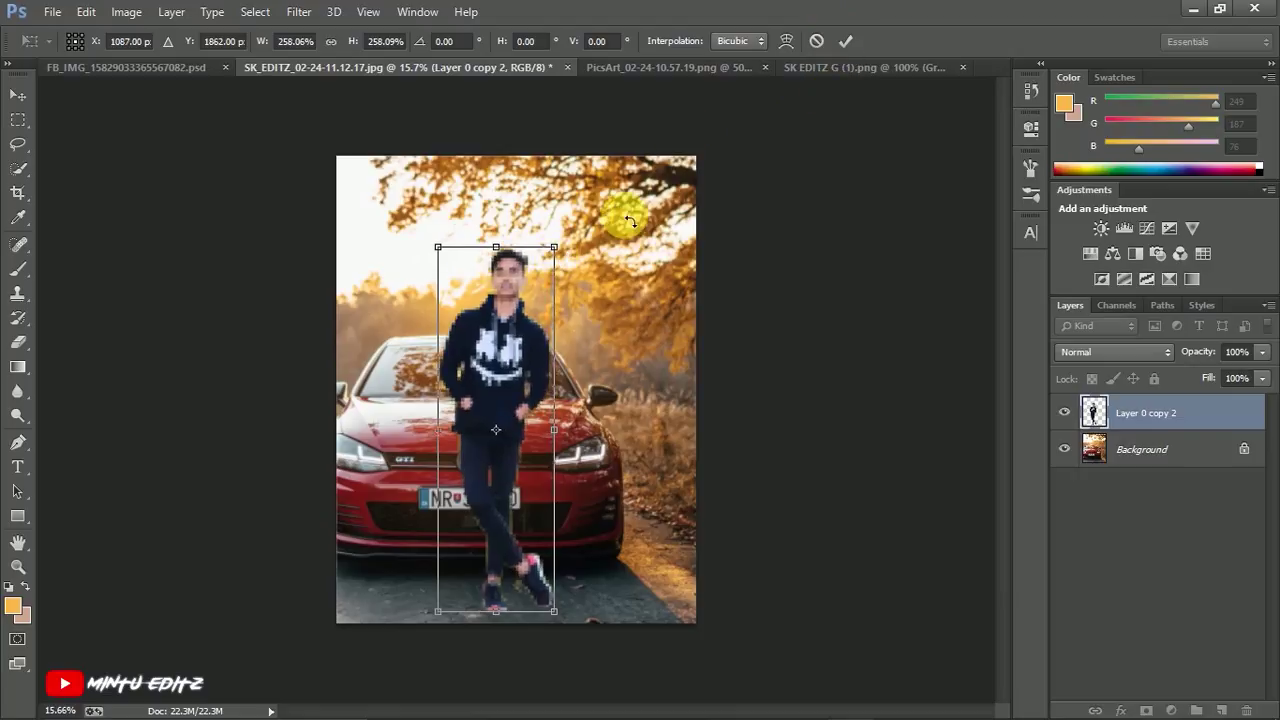
{"action": "left_click", "coordinate": [847, 41]}
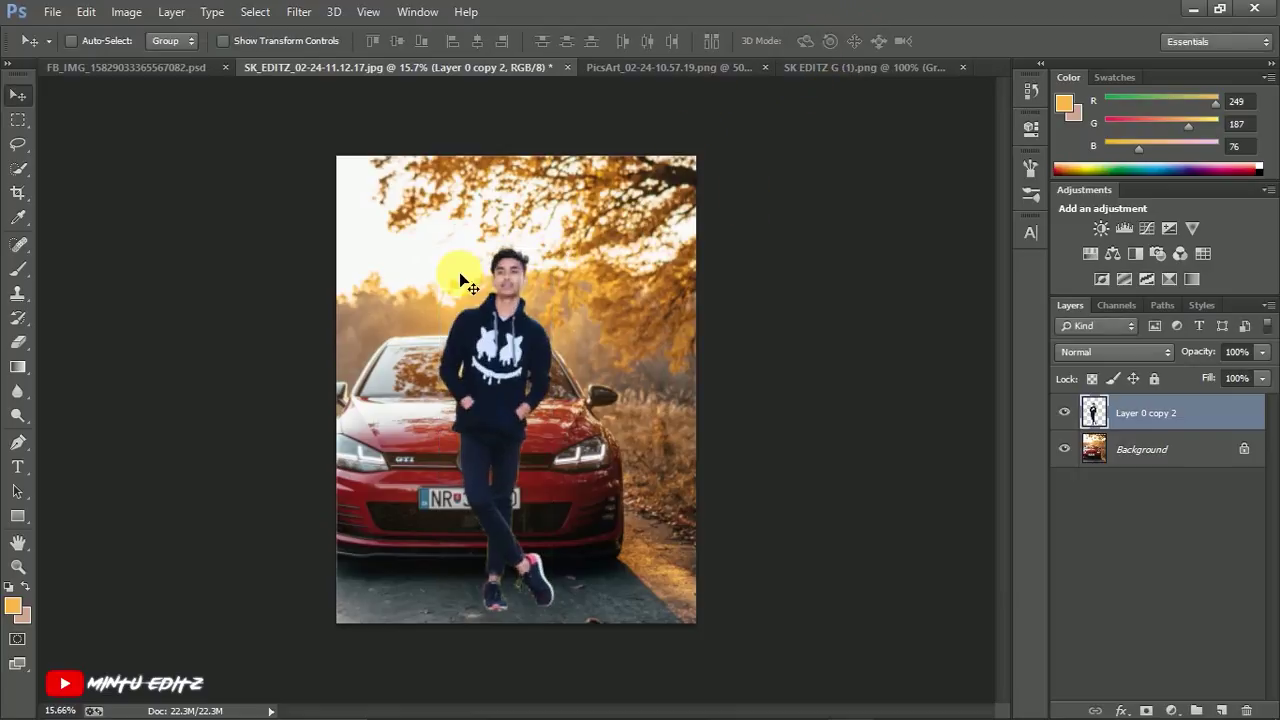
Step: Copy the orange glow from PicsArt_02-24-10.57.19.png into the car composition, over the man's head
{"action": "scroll", "coordinate": [515, 379], "scroll_direction": "up", "scroll_amount": 8}
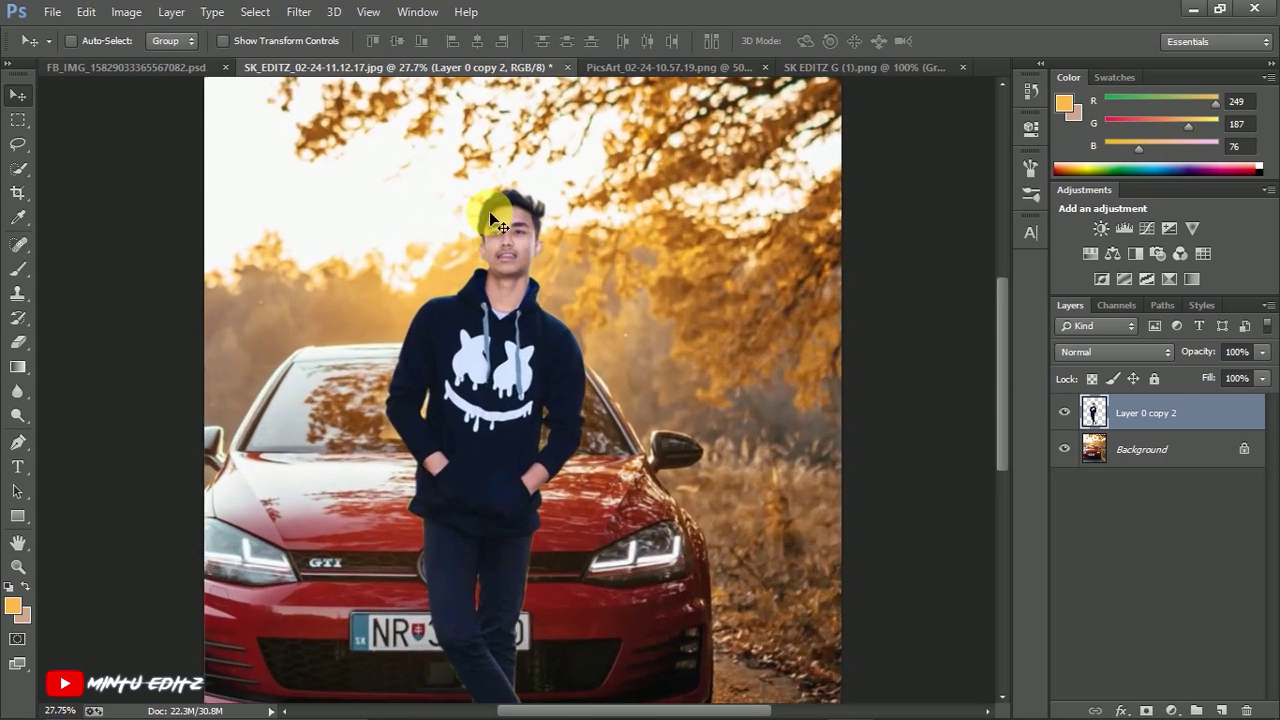
{"action": "scroll", "coordinate": [510, 190], "scroll_direction": "down", "scroll_amount": 7}
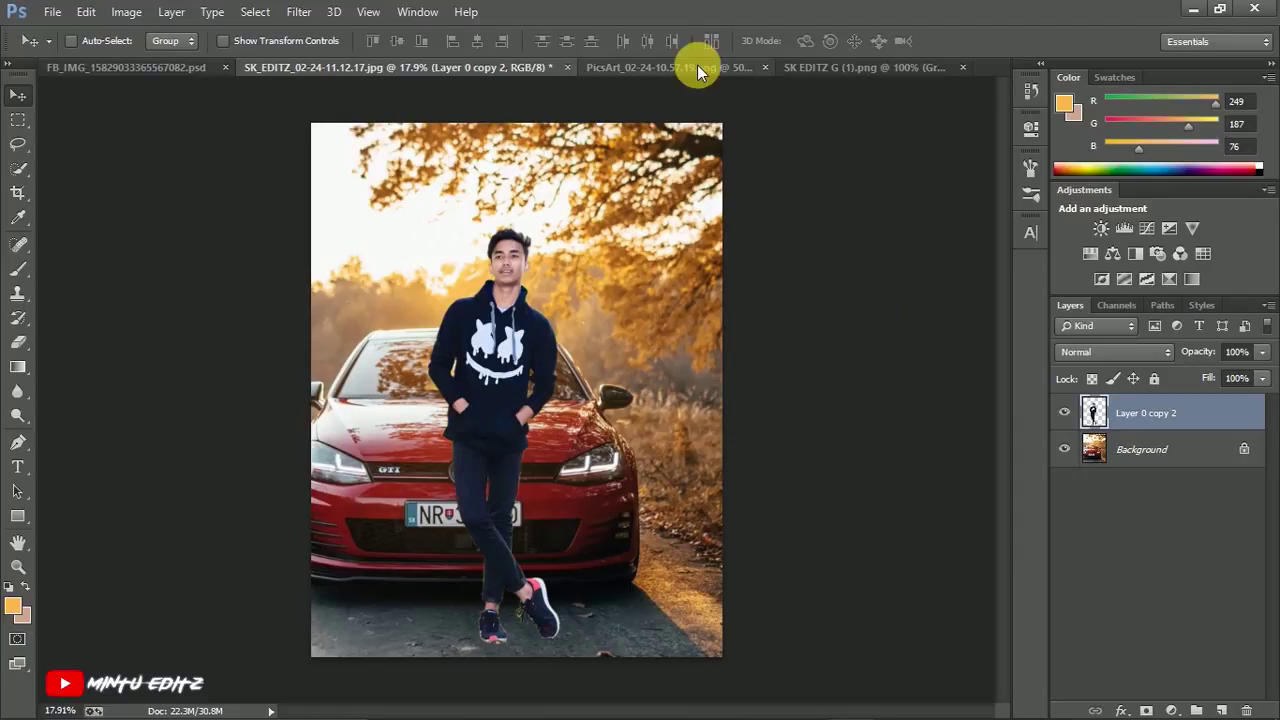
{"action": "left_click", "coordinate": [745, 68]}
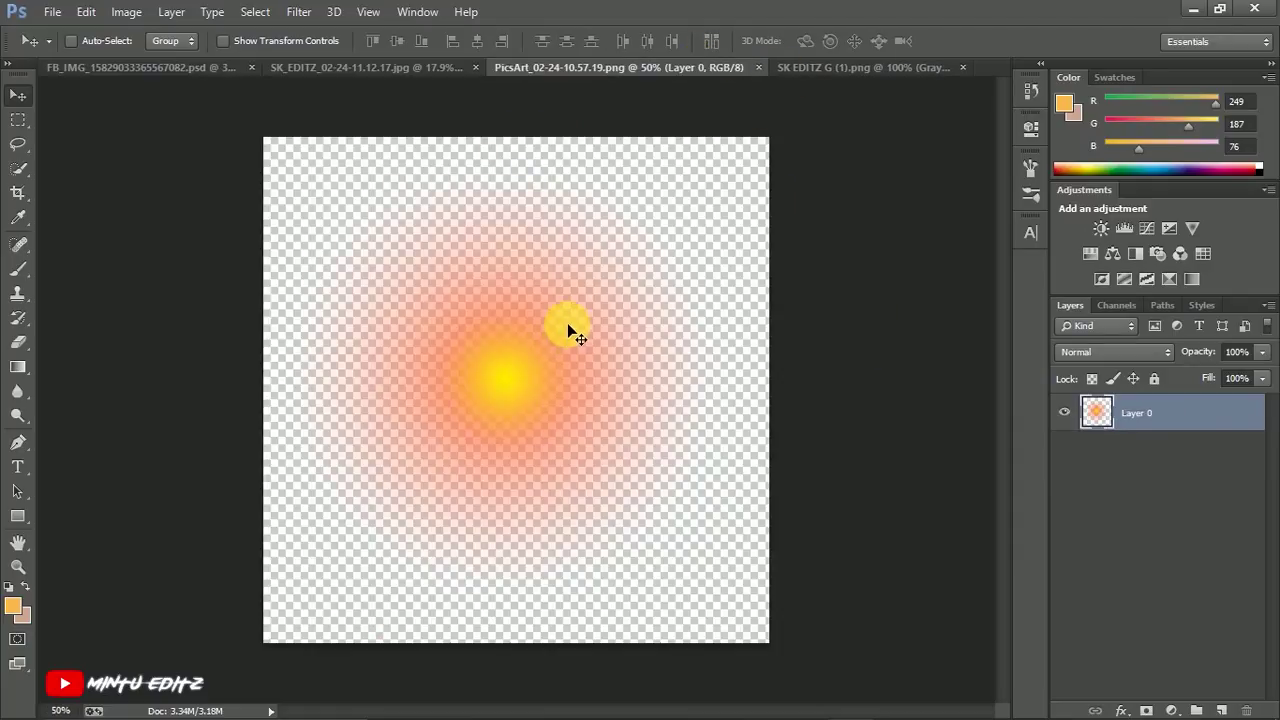
{"action": "left_click_drag", "start_coordinate": [567, 322], "coordinate": [503, 262]}
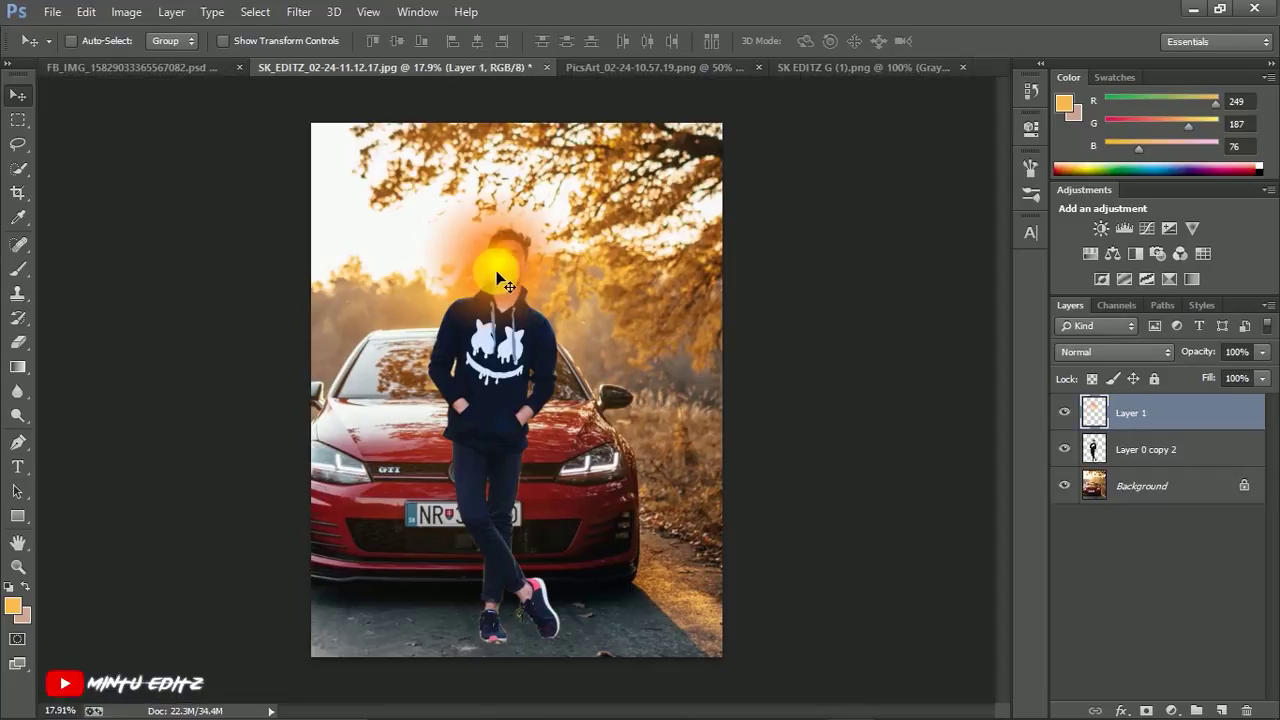
Step: Position the glow against the side of the man's head facing the sun and set its blend mode to Screen
{"action": "key", "text": "ctrl+t"}
{"action": "left_click_drag", "start_coordinate": [513, 270], "coordinate": [487, 270]}
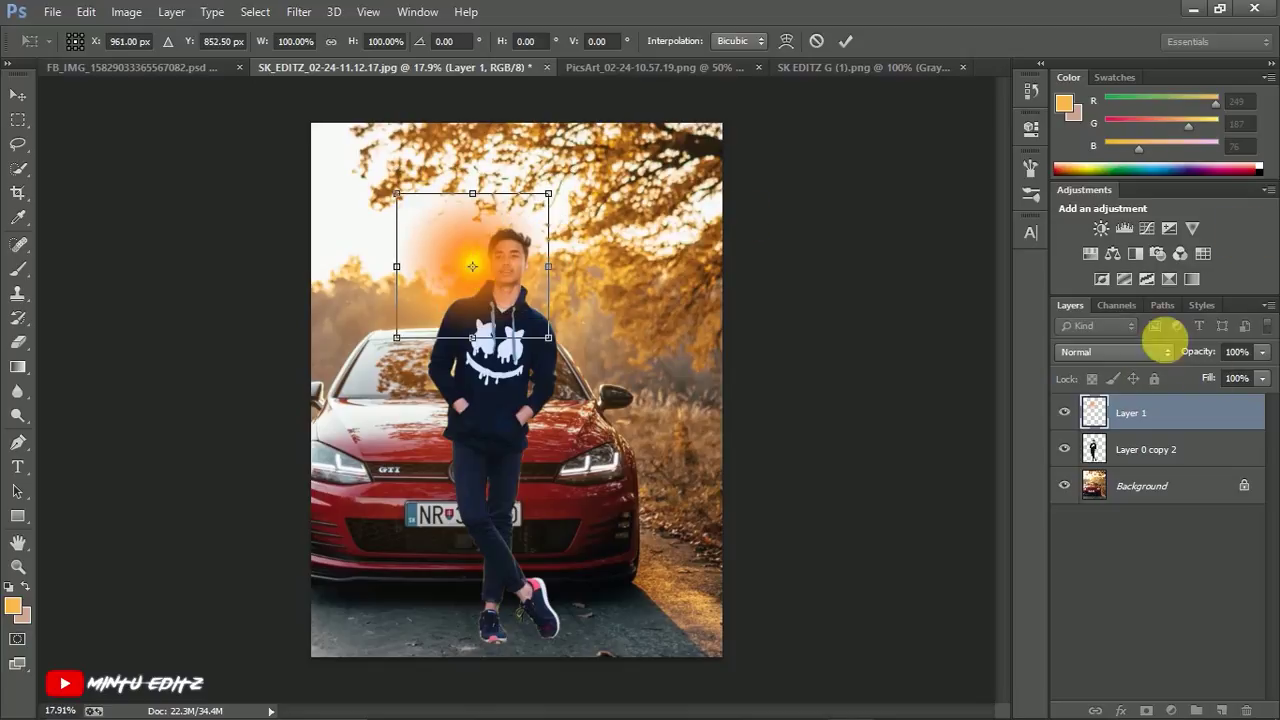
{"action": "left_click", "coordinate": [1140, 352]}
{"action": "left_click", "coordinate": [1090, 158]}
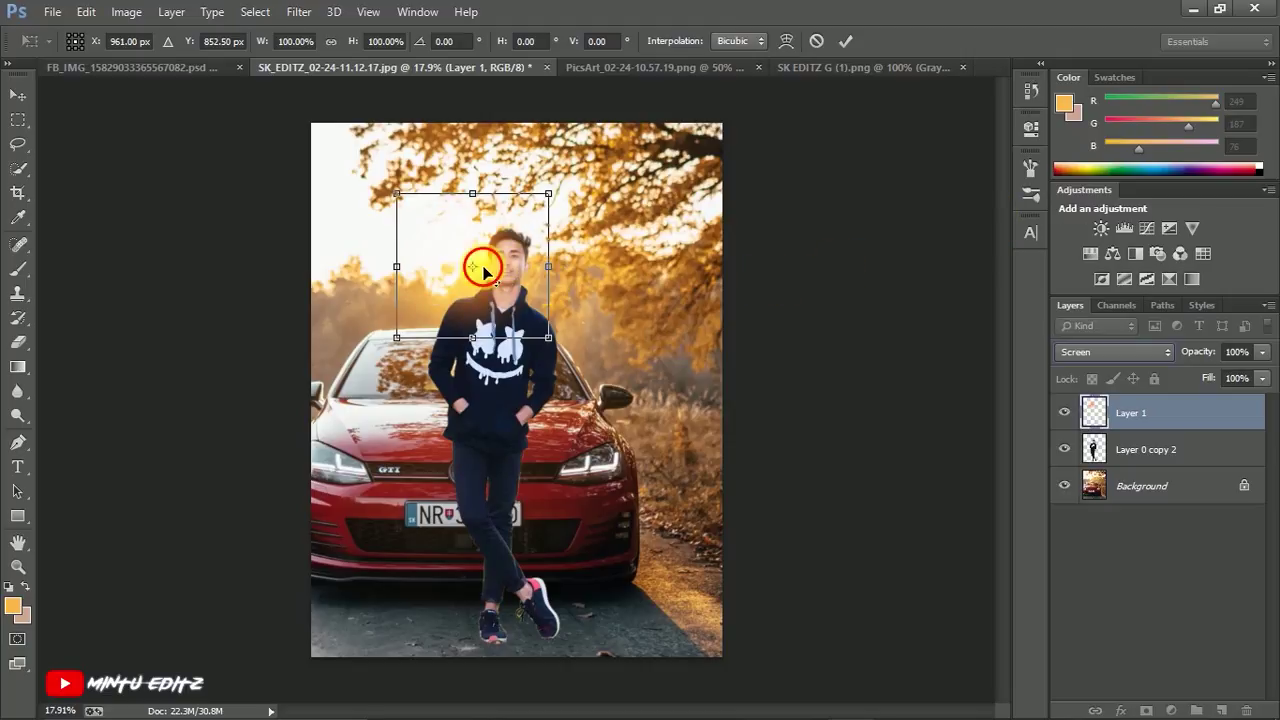
{"action": "mouse_move", "coordinate": [488, 271]}
{"action": "left_mouse_down"}
{"action": "mouse_move", "coordinate": [484, 288]}
{"action": "mouse_move", "coordinate": [459, 267]}
{"action": "mouse_move", "coordinate": [480, 272]}
{"action": "left_mouse_up"}
{"action": "mouse_move", "coordinate": [544, 333]}
{"action": "left_mouse_down"}
{"action": "mouse_move", "coordinate": [586, 337]}
{"action": "mouse_move", "coordinate": [552, 340]}
{"action": "mouse_move", "coordinate": [571, 363]}
{"action": "mouse_move", "coordinate": [533, 335]}
{"action": "mouse_move", "coordinate": [547, 339]}
{"action": "left_mouse_up"}
{"action": "left_click", "coordinate": [845, 40]}
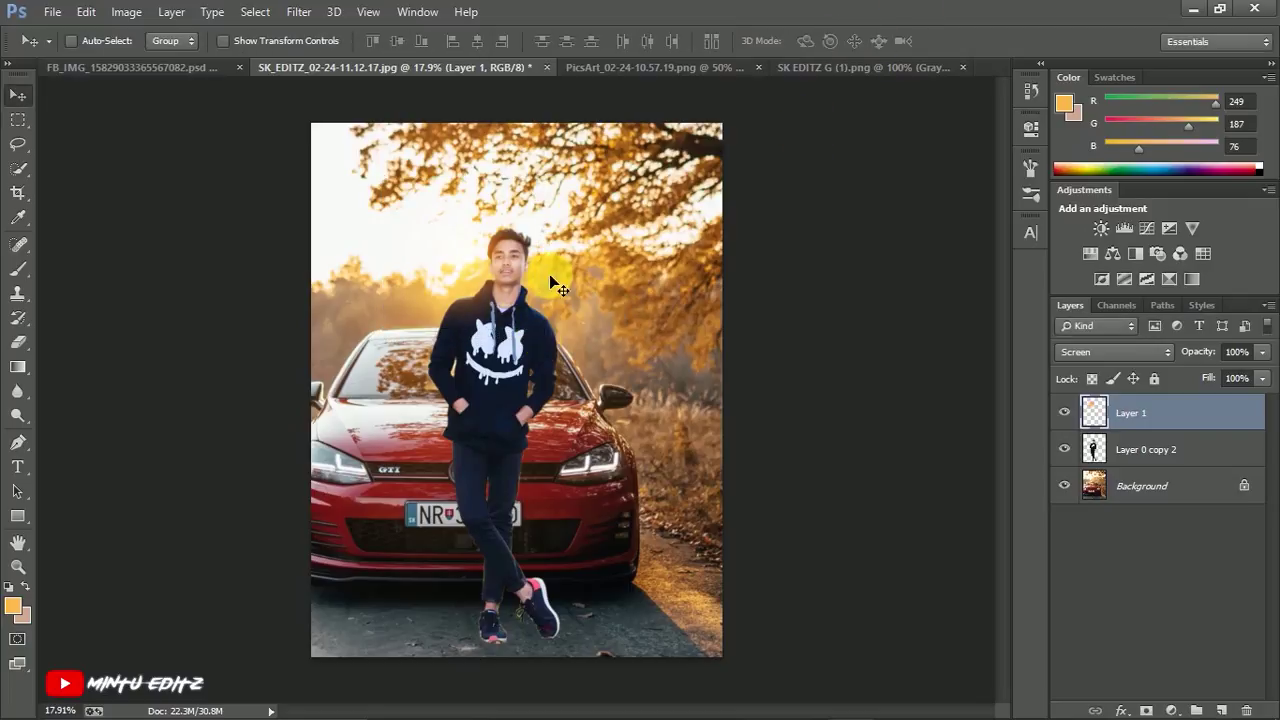
Step: Compare the image with and without the glow and reduce the glow layer's opacity to 61%
{"action": "scroll", "coordinate": [540, 275], "scroll_direction": "up", "scroll_amount": 5, "text": "alt"}
{"action": "left_click", "coordinate": [1066, 413]}
{"action": "left_click", "coordinate": [1066, 413]}
{"action": "left_click", "coordinate": [1066, 413]}
{"action": "left_click", "coordinate": [1066, 413]}
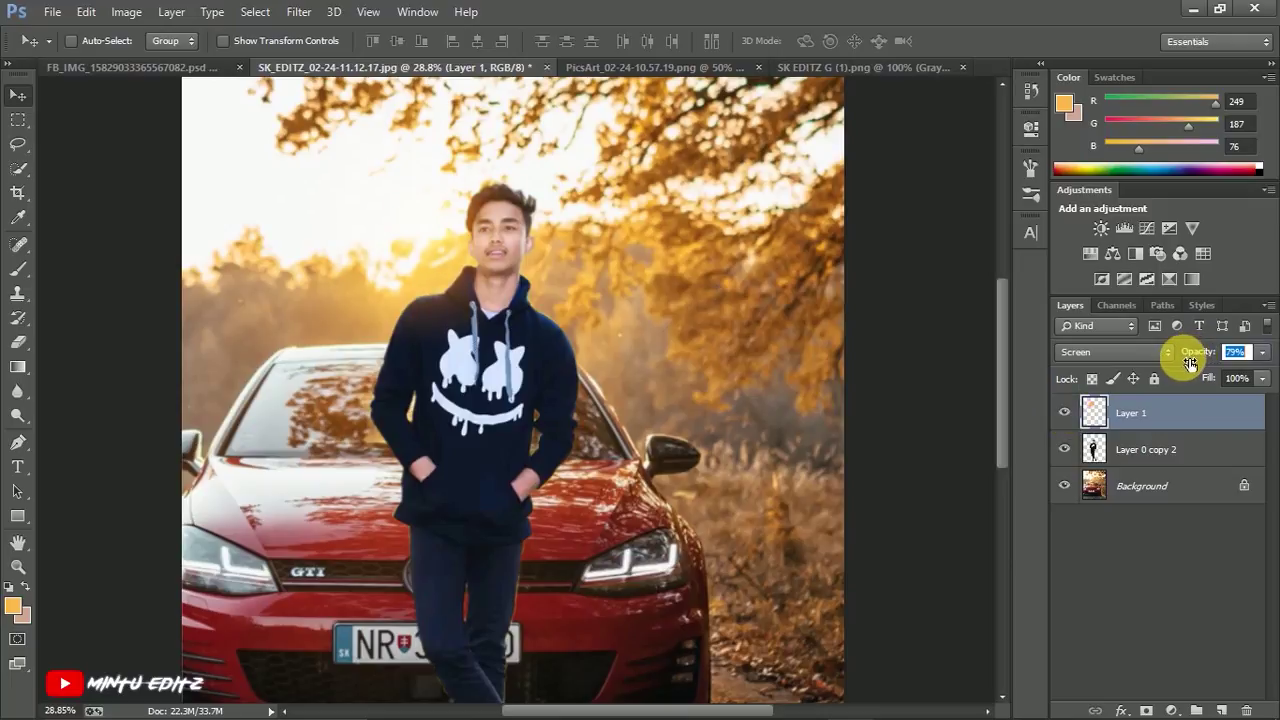
{"action": "left_click", "coordinate": [1066, 413]}
{"action": "left_click", "coordinate": [1066, 413]}
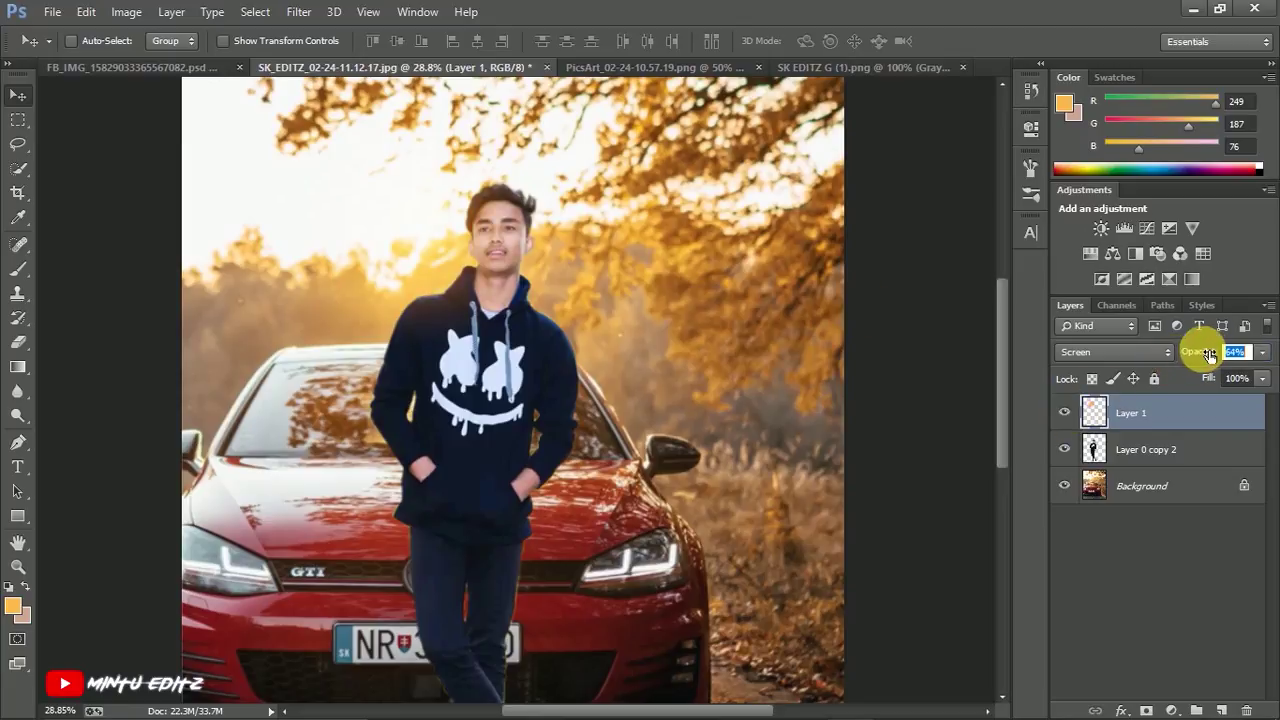
{"action": "scroll", "coordinate": [500, 246], "scroll_direction": "up", "scroll_amount": 2}
{"action": "scroll", "coordinate": [463, 257], "scroll_direction": "down", "scroll_amount": 3}
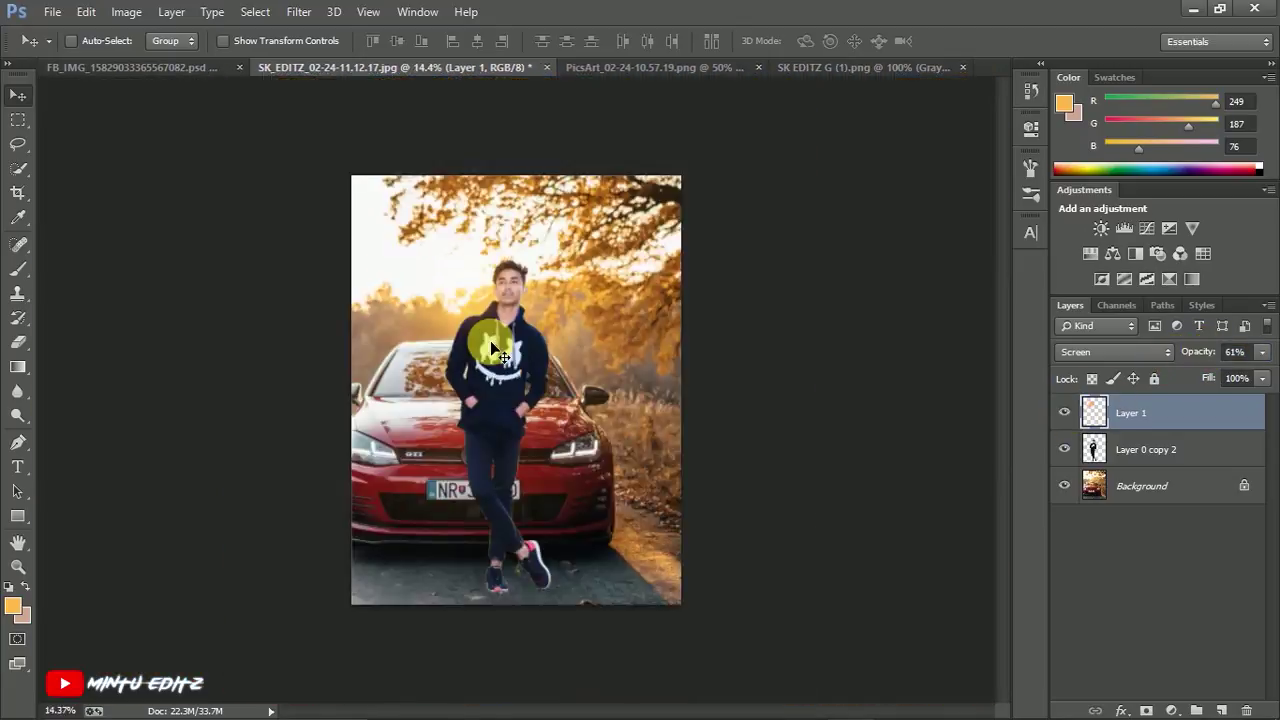
Step: Add an empty layer directly beneath the man's layer and reset the colours to black and white
{"action": "left_click", "coordinate": [1221, 709]}
{"action": "left_click_drag", "start_coordinate": [1150, 413], "coordinate": [1166, 504]}
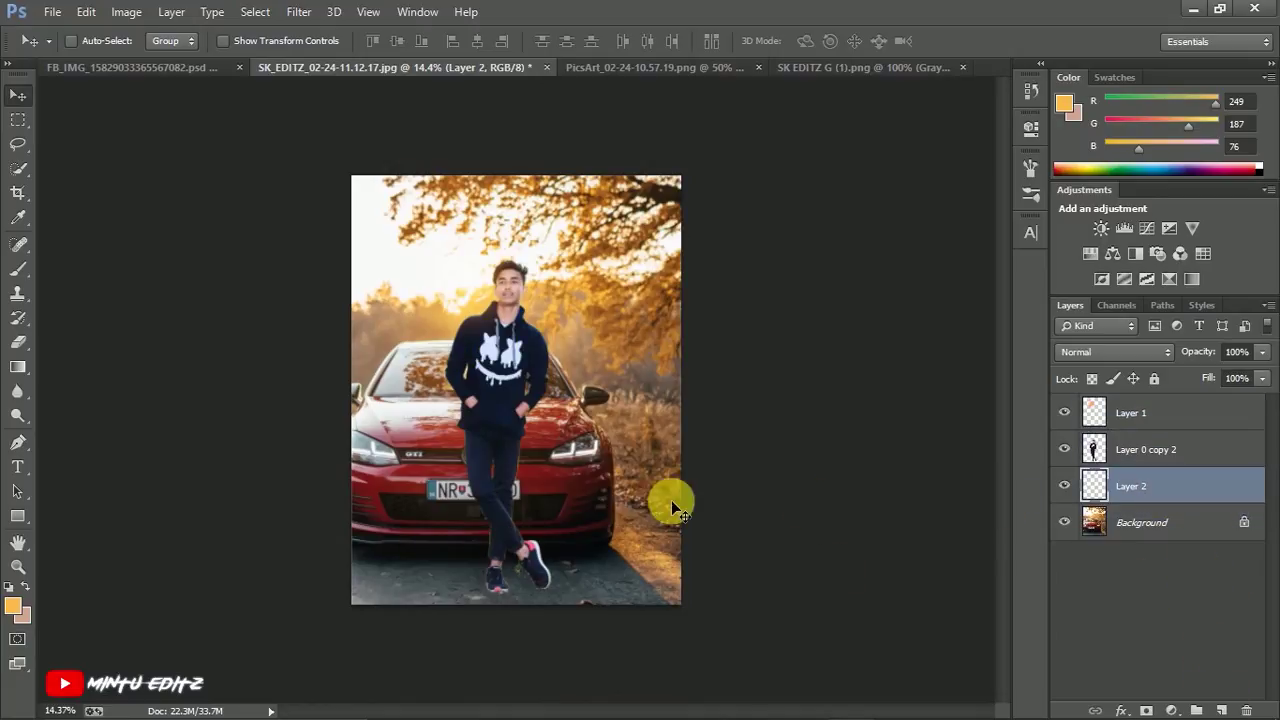
{"action": "left_click", "coordinate": [10, 587]}
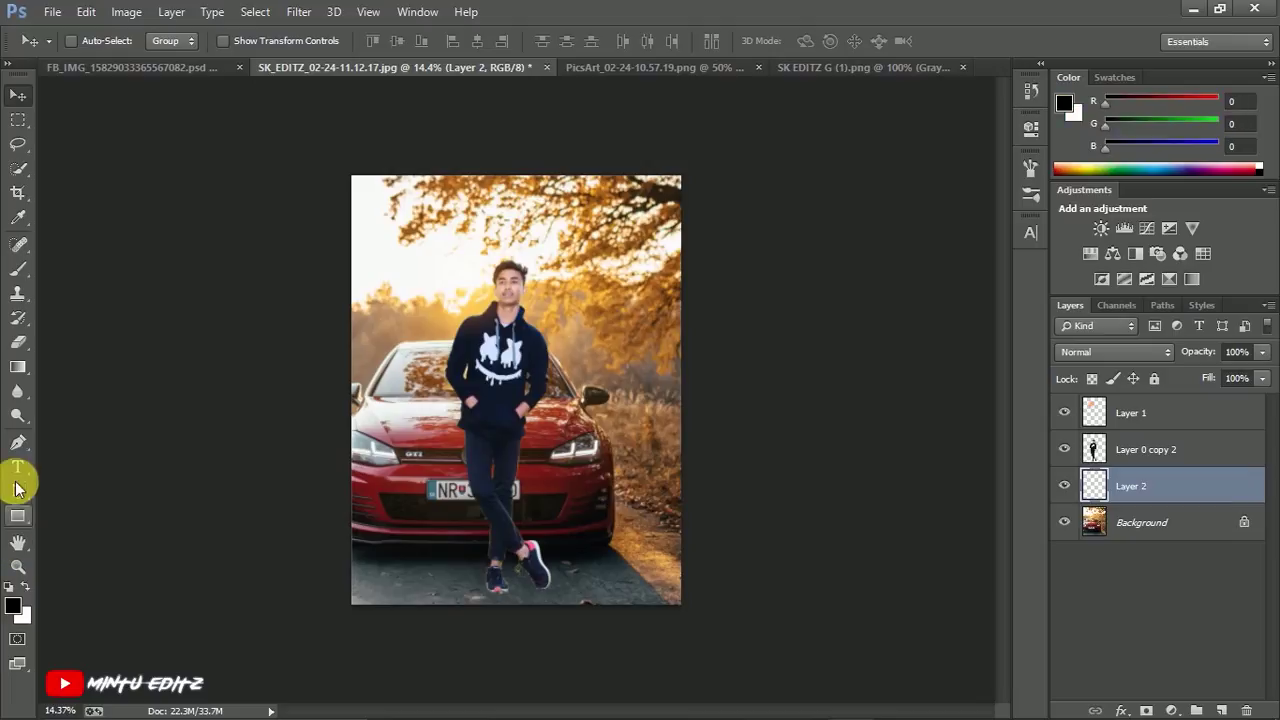
Step: Paint soft black shadows on the road beneath both shoes with the Brush tool at size 200
{"action": "left_click", "coordinate": [18, 268]}
{"action": "scroll", "coordinate": [503, 605], "scroll_direction": "up", "scroll_amount": 1}
{"action": "scroll", "coordinate": [503, 605], "scroll_direction": "up", "scroll_amount": 2}
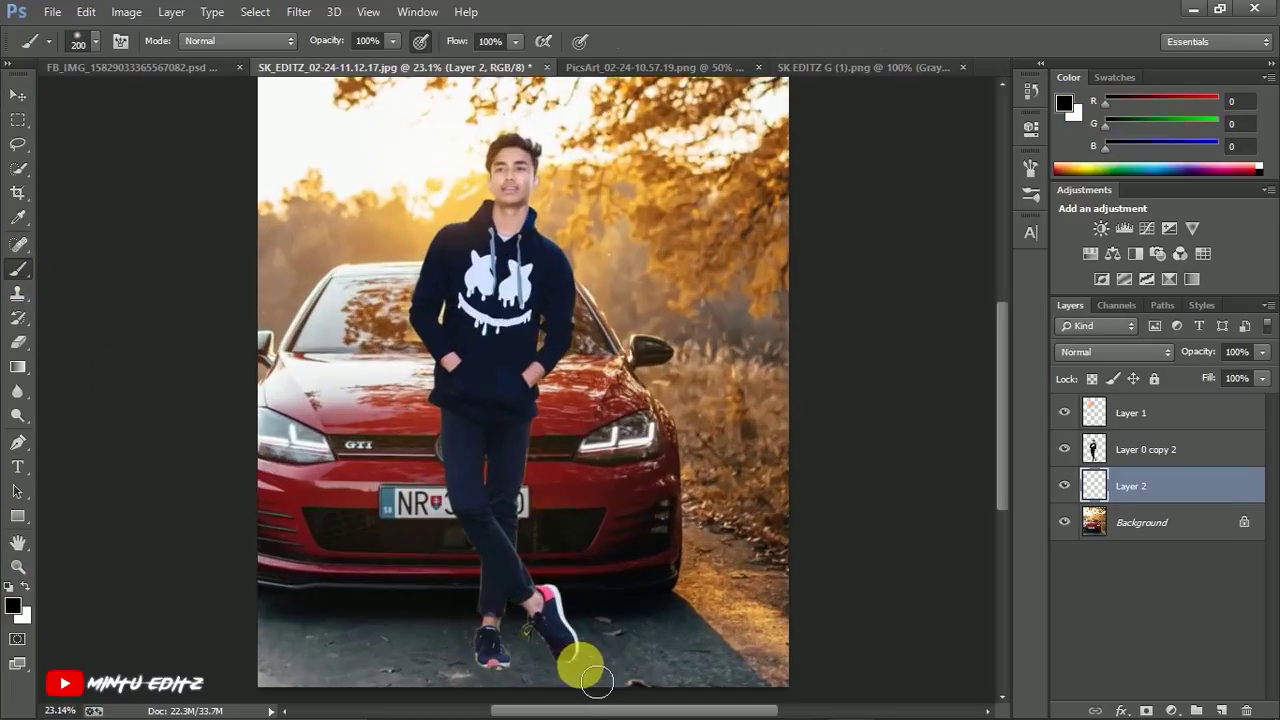
{"action": "scroll", "coordinate": [537, 549], "scroll_direction": "down", "scroll_amount": 1}
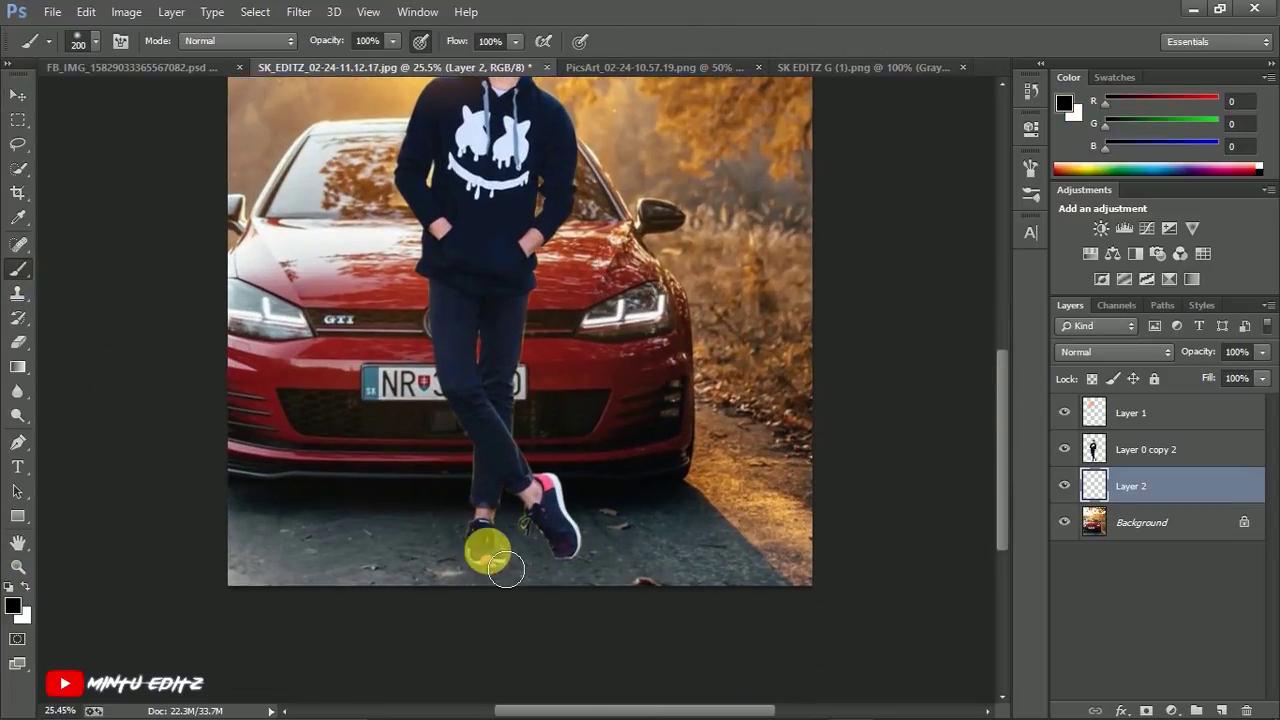
{"action": "scroll", "coordinate": [480, 560], "scroll_direction": "up", "scroll_amount": 2}
{"action": "mouse_move", "coordinate": [486, 582]}
{"action": "left_mouse_down"}
{"action": "mouse_move", "coordinate": [514, 606]}
{"action": "mouse_move", "coordinate": [509, 577]}
{"action": "mouse_move", "coordinate": [525, 600]}
{"action": "mouse_move", "coordinate": [494, 540]}
{"action": "mouse_move", "coordinate": [628, 571]}
{"action": "left_mouse_up"}
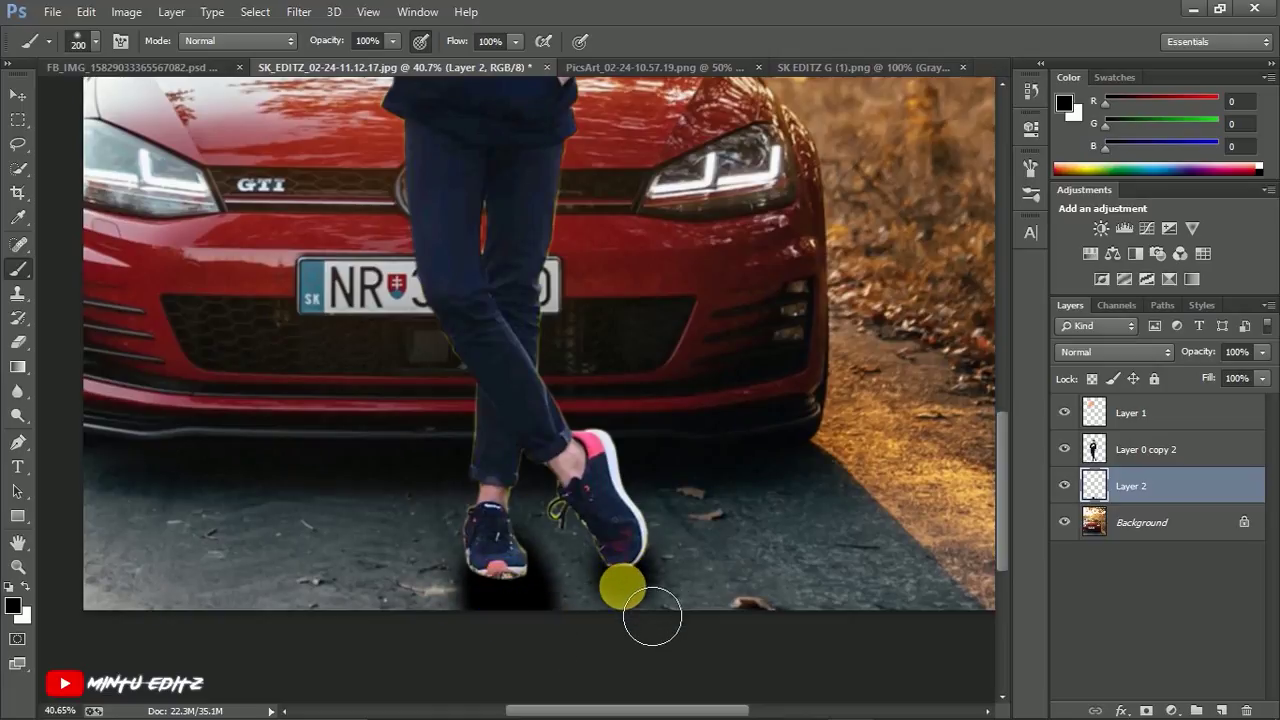
{"action": "left_click", "coordinate": [1140, 350]}
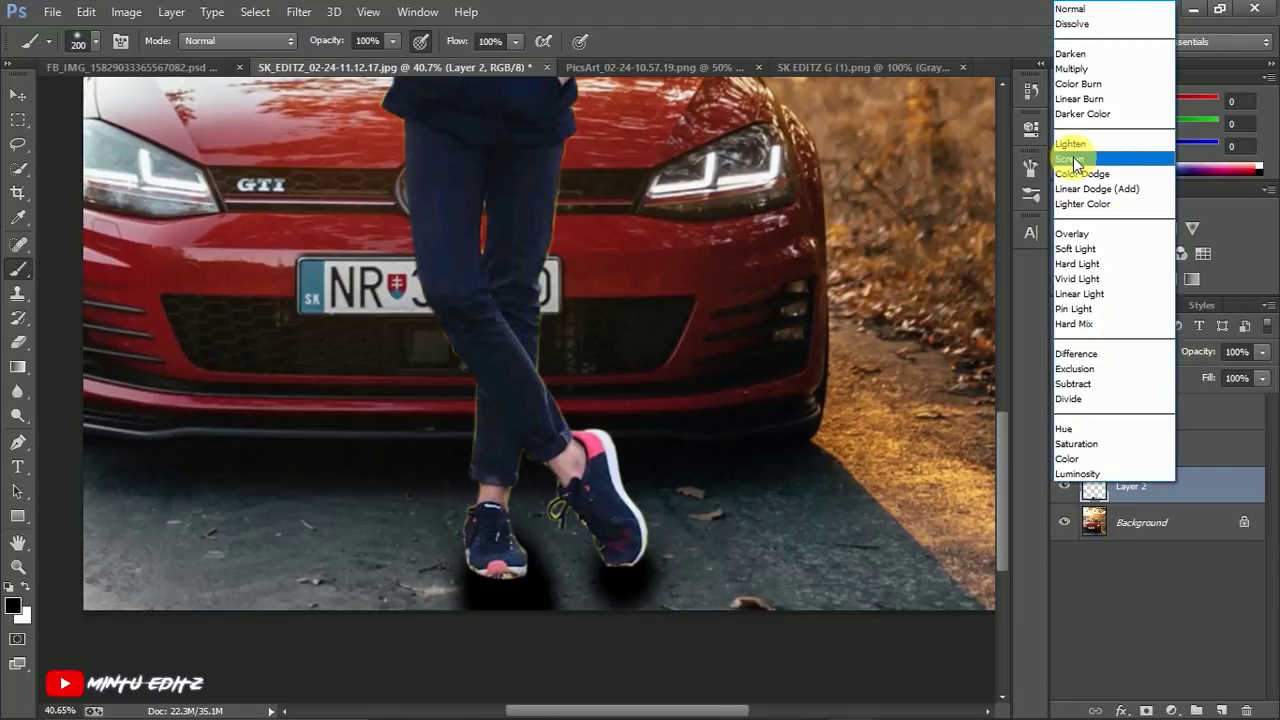
{"action": "left_click", "coordinate": [1073, 158]}
{"action": "left_click", "coordinate": [1159, 351]}
{"action": "left_click", "coordinate": [1092, 233]}
{"action": "left_click", "coordinate": [1108, 354]}
{"action": "left_click", "coordinate": [1075, 60]}
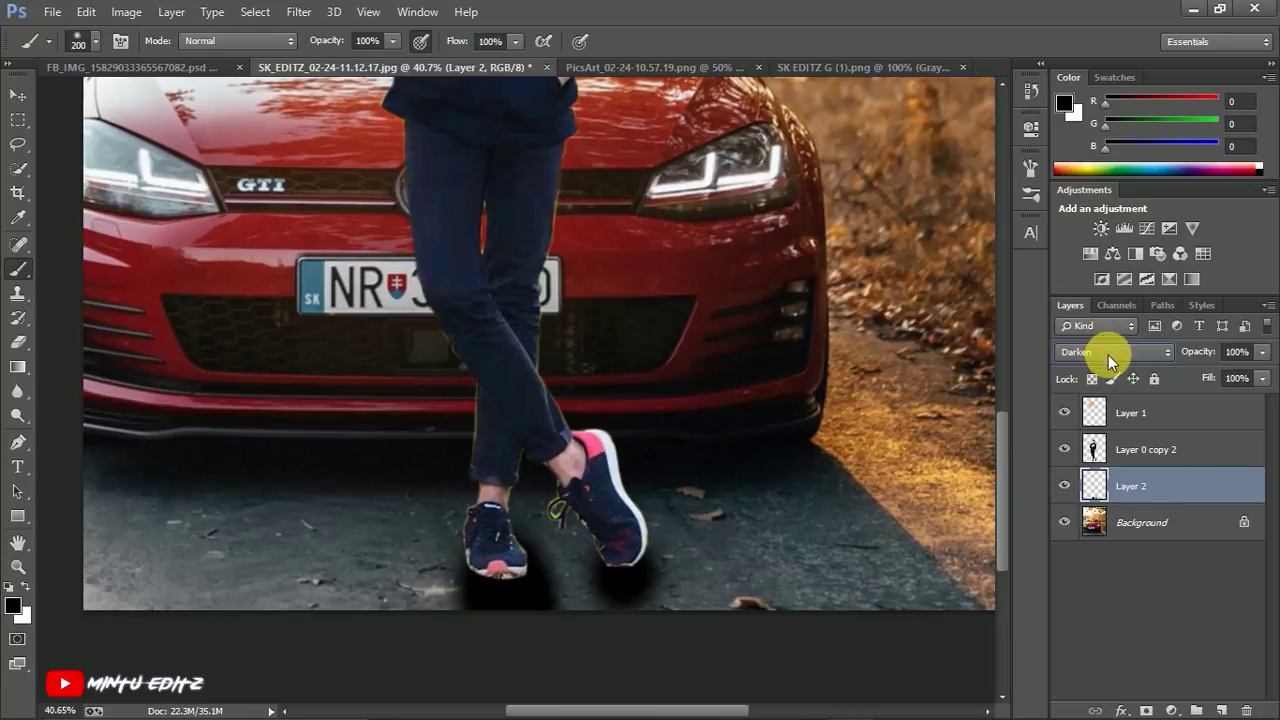
{"action": "left_click", "coordinate": [1108, 354]}
{"action": "left_click", "coordinate": [1080, 10]}
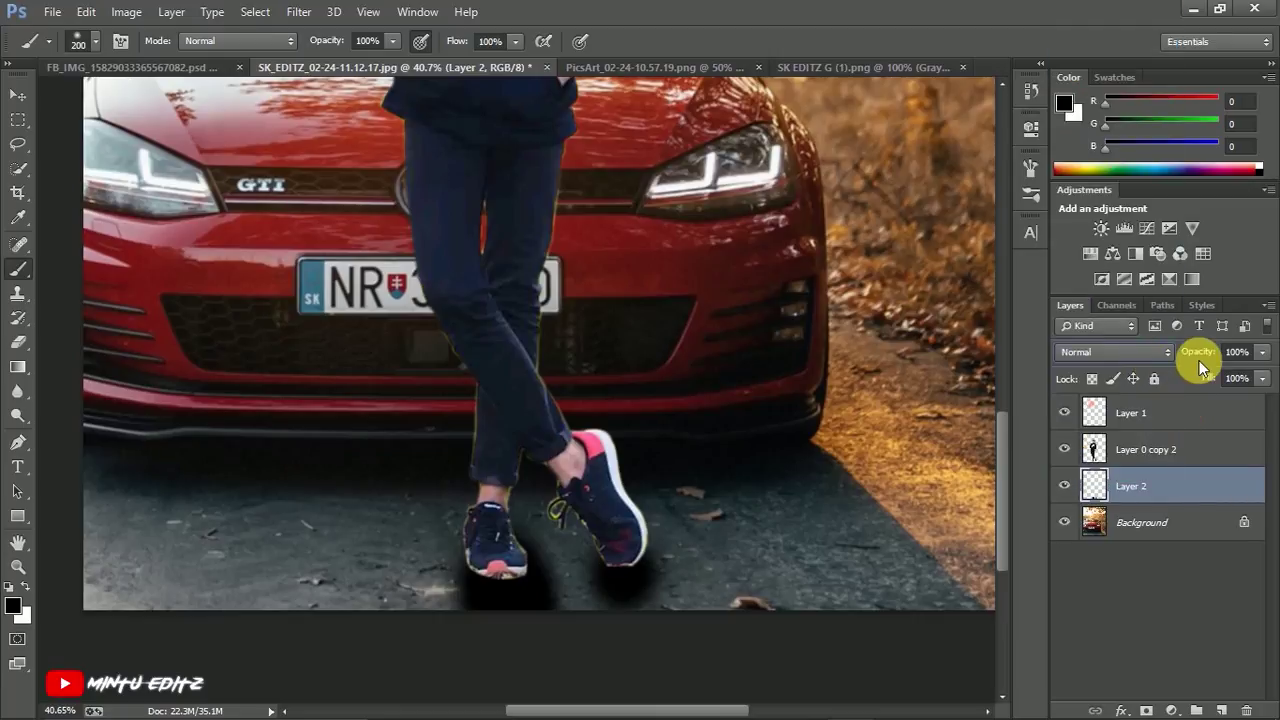
Step: Lower the opacity of the shoe shadow layer to 64%
{"action": "left_click_drag", "start_coordinate": [1196, 359], "coordinate": [1176, 362]}
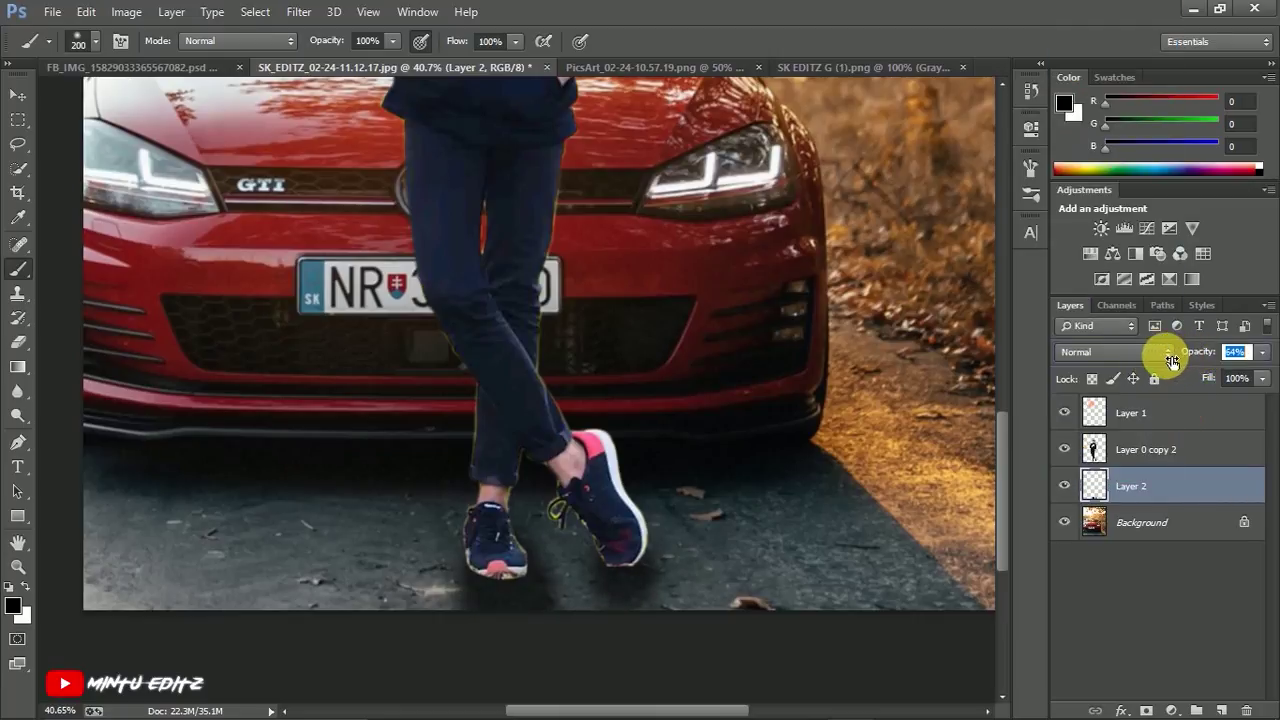
{"action": "left_click", "coordinate": [1168, 352]}
{"action": "left_click", "coordinate": [1205, 594]}
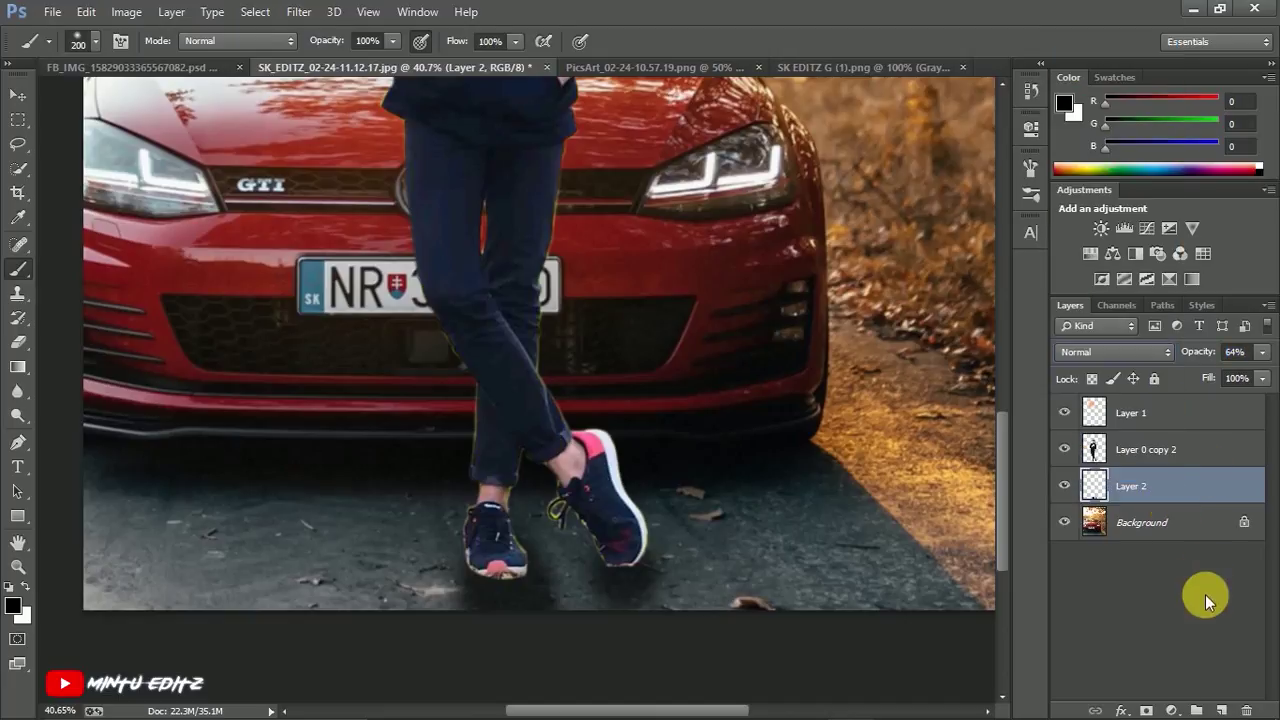
Step: Add an empty layer directly above the man's layer and lower the brush opacity to 12%
{"action": "left_click", "coordinate": [1222, 709]}
{"action": "left_click_drag", "start_coordinate": [1115, 486], "coordinate": [1125, 440]}
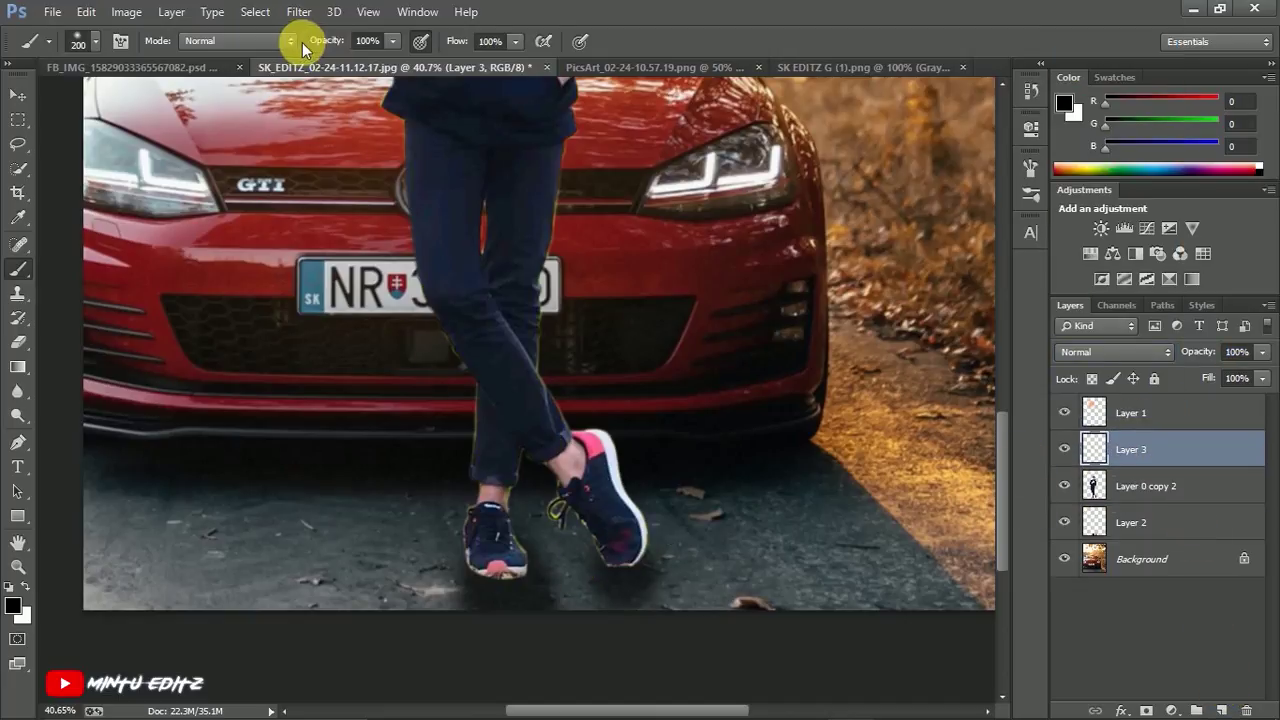
{"action": "left_click_drag", "start_coordinate": [318, 45], "coordinate": [288, 41]}
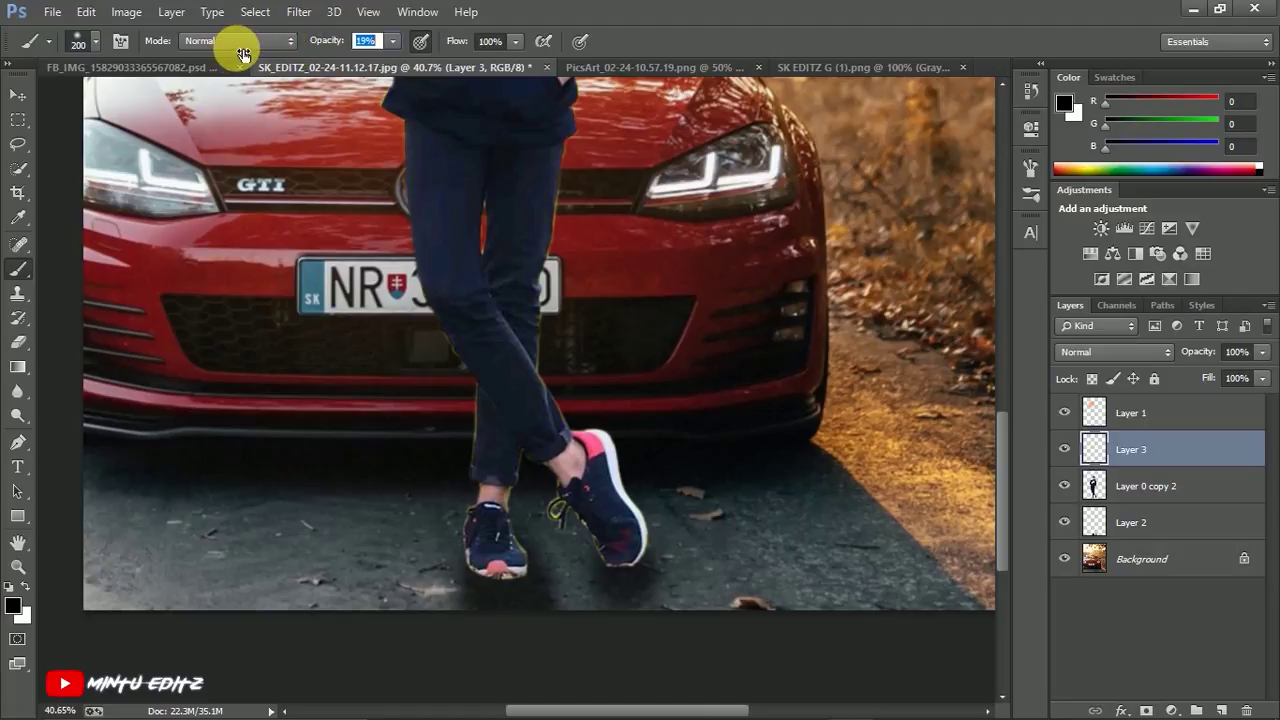
{"action": "left_click_drag", "start_coordinate": [238, 55], "coordinate": [235, 59]}
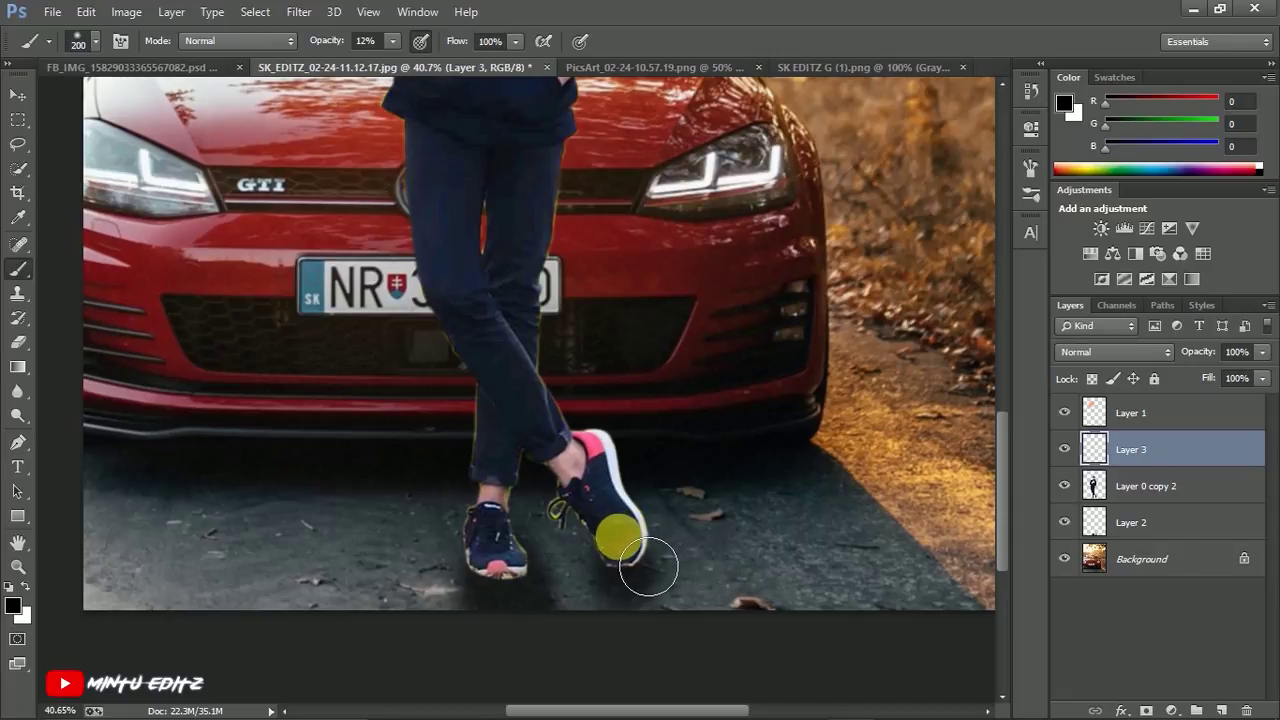
Step: Darken the shoes and ankles with soft black strokes and set the shading layer's opacity to 85%
{"action": "left_click_drag", "start_coordinate": [653, 551], "coordinate": [594, 547]}
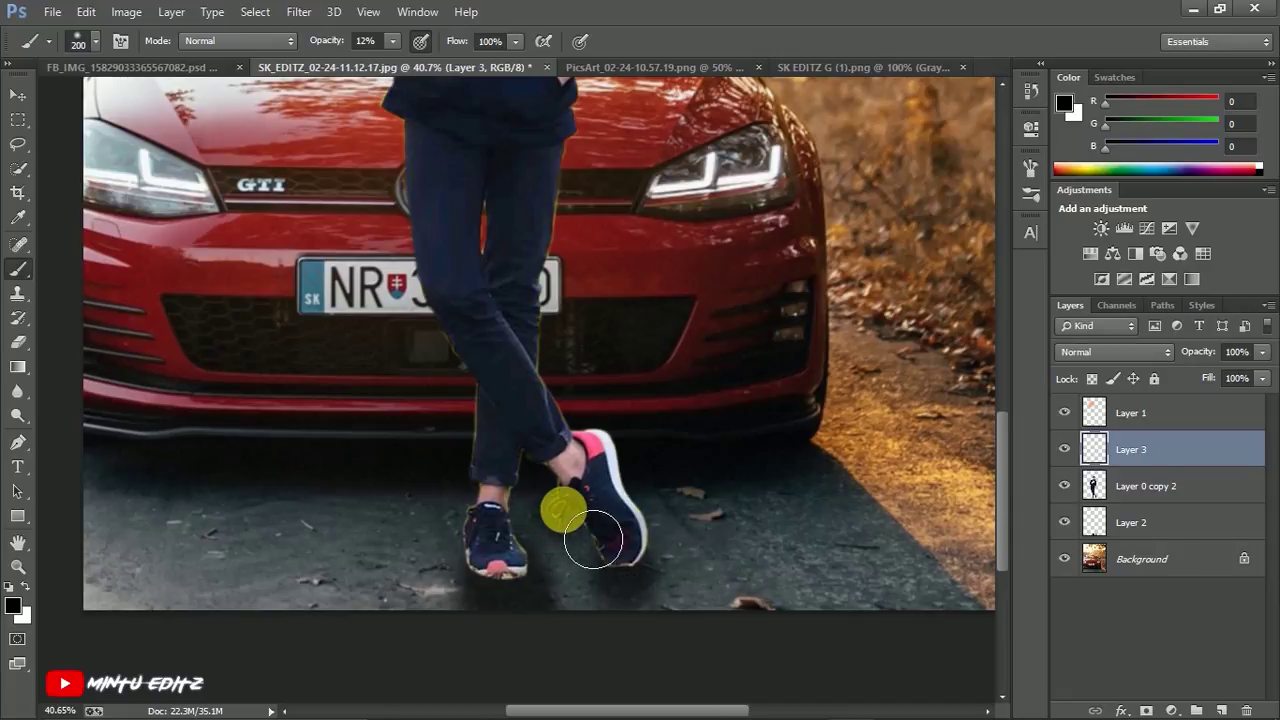
{"action": "left_click_drag", "start_coordinate": [547, 507], "coordinate": [506, 488]}
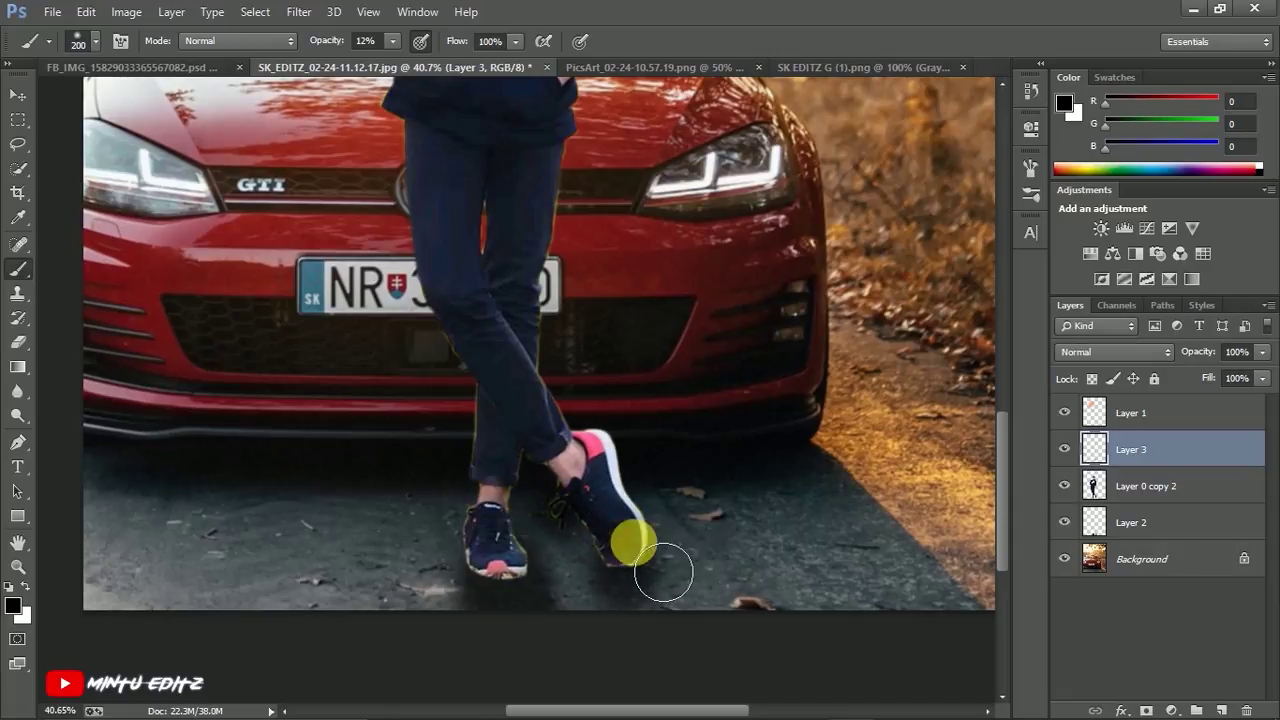
{"action": "left_click_drag", "start_coordinate": [1192, 358], "coordinate": [1192, 358]}
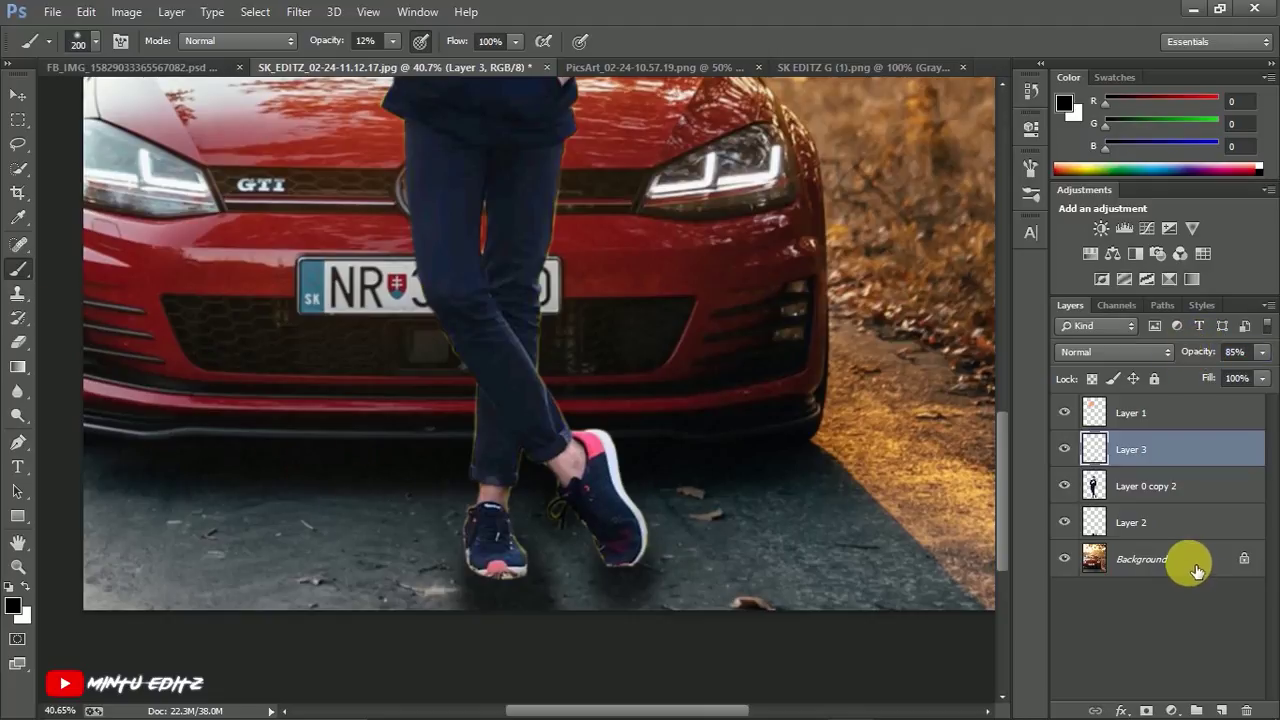
Step: Deepen the shading over the front ankle and both shoes with further soft black strokes
{"action": "scroll", "coordinate": [484, 492], "scroll_direction": "up", "scroll_amount": 2}
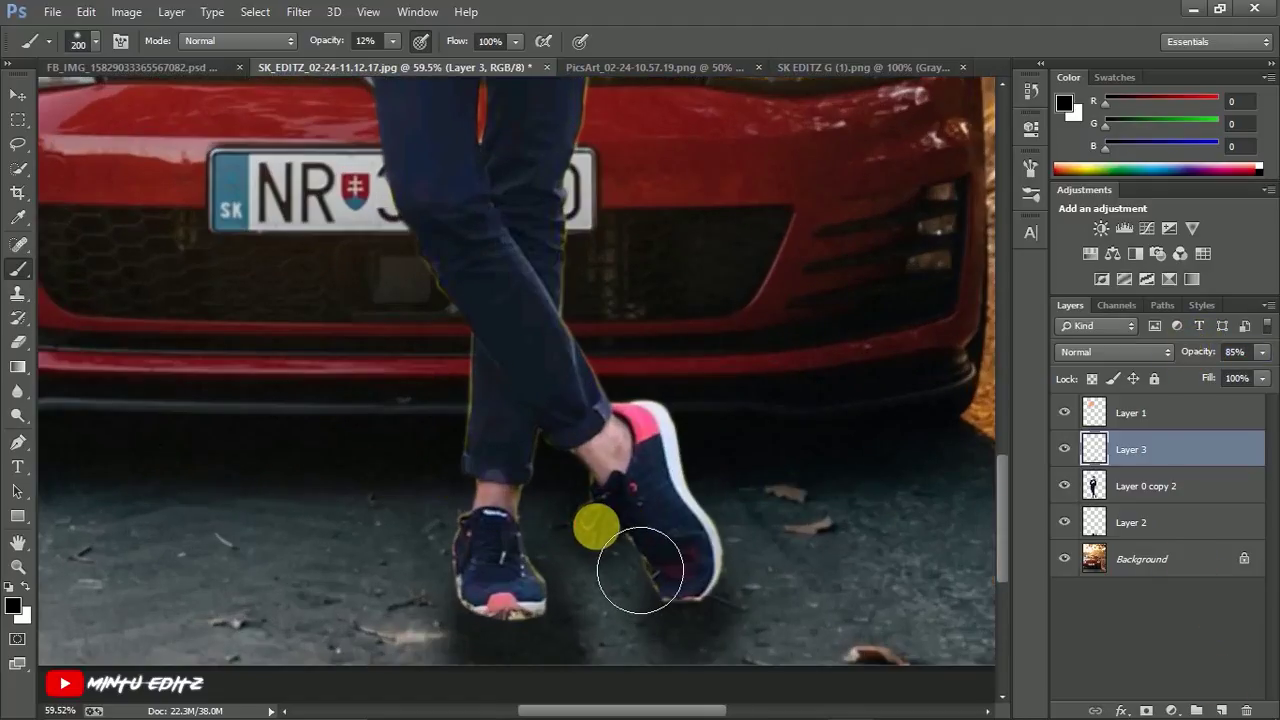
{"action": "mouse_move", "coordinate": [650, 570]}
{"action": "left_mouse_down"}
{"action": "mouse_move", "coordinate": [608, 531]}
{"action": "mouse_move", "coordinate": [583, 549]}
{"action": "mouse_move", "coordinate": [479, 514]}
{"action": "mouse_move", "coordinate": [471, 536]}
{"action": "mouse_move", "coordinate": [400, 532]}
{"action": "mouse_move", "coordinate": [457, 459]}
{"action": "left_mouse_up"}
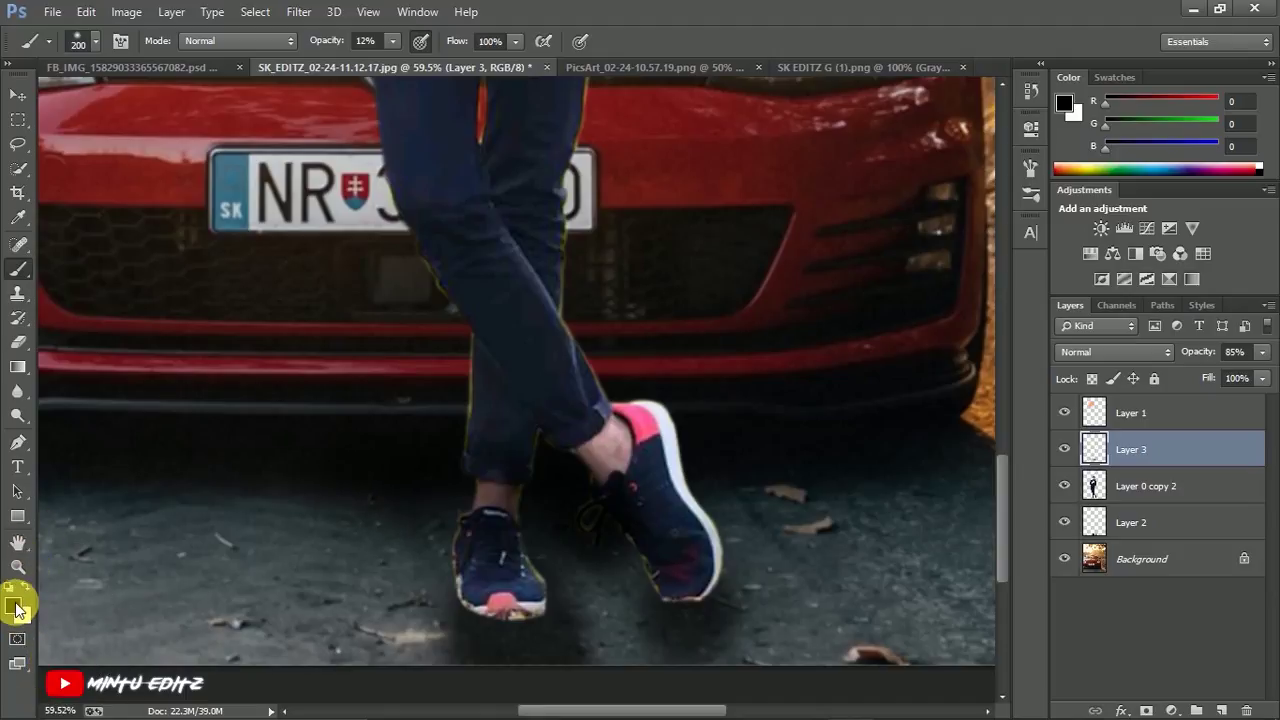
Step: Set the foreground colour to the bumper's dark red (R 106, G 21, B 26) and the brush to size 50 at 36% opacity
{"action": "left_click", "coordinate": [15, 606]}
{"action": "left_click", "coordinate": [431, 363]}
{"action": "left_click", "coordinate": [1192, 226]}
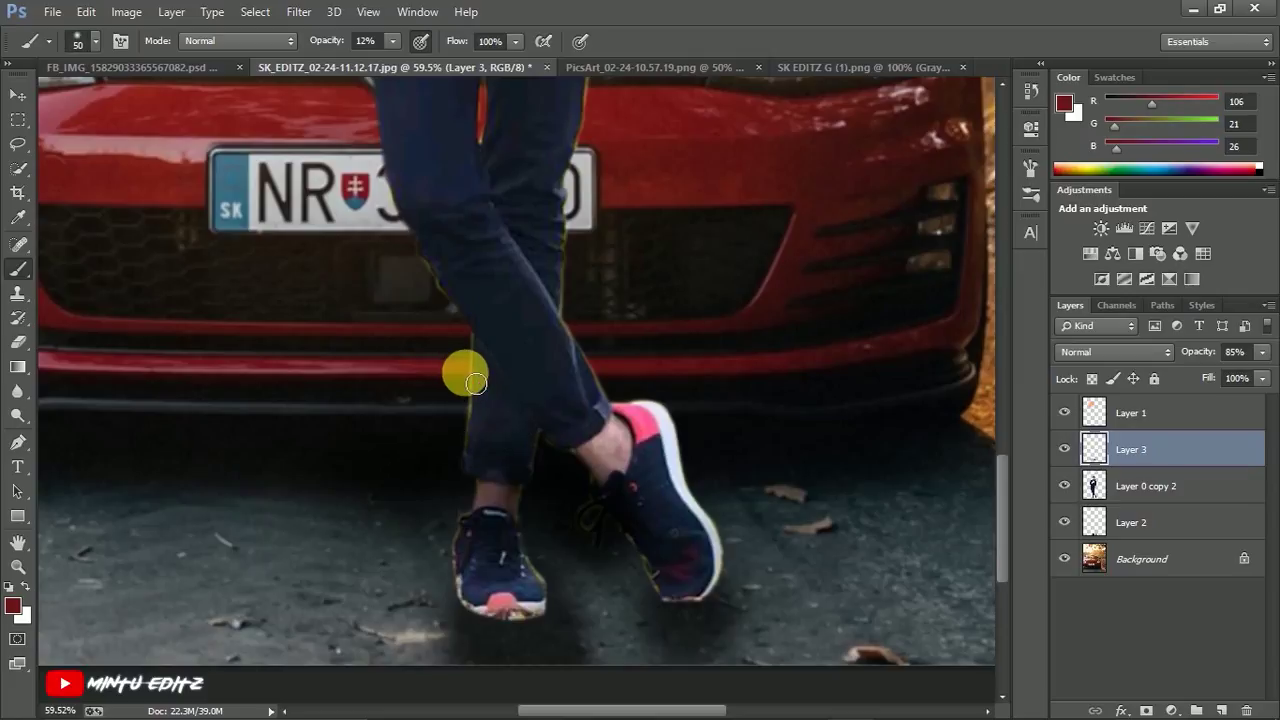
{"action": "left_click_drag", "start_coordinate": [360, 47], "coordinate": [365, 47]}
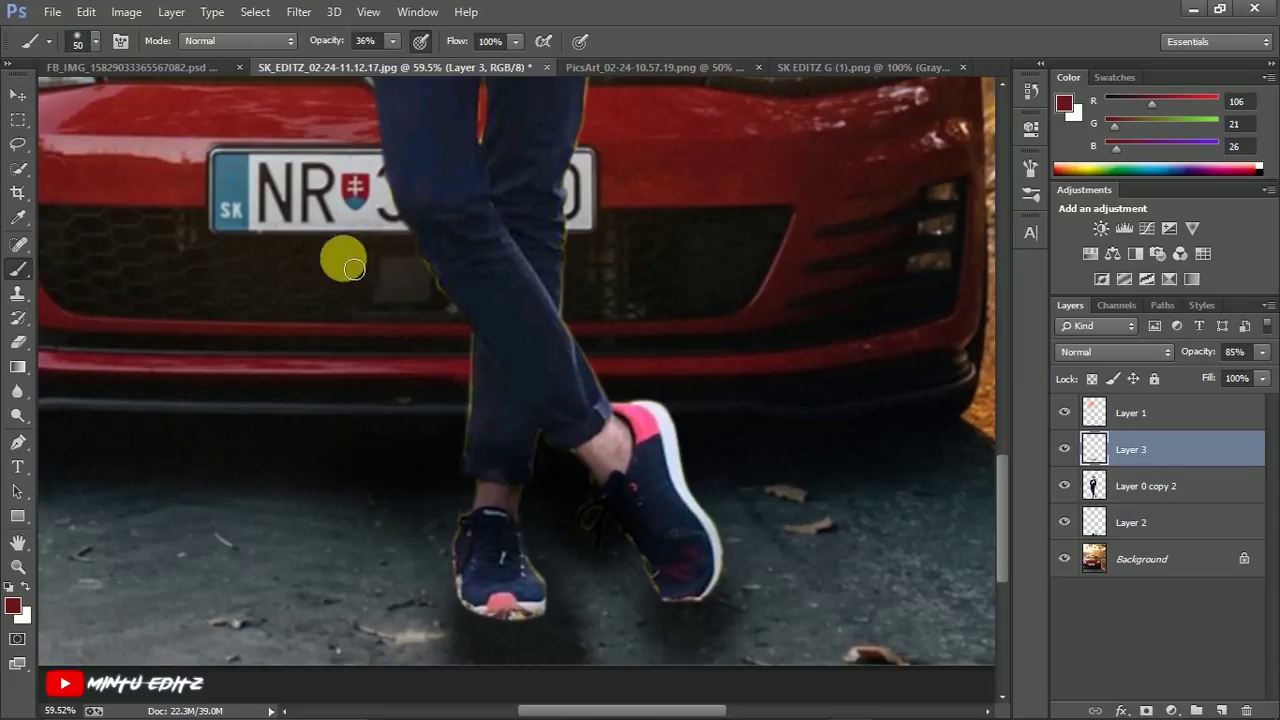
Step: Erase the yellow fringe beside the lower trouser leg on the man's layer, using the Eraser at size 15 and 100% opacity
{"action": "key", "text": "ctrl+0"}
{"action": "scroll", "coordinate": [462, 504], "scroll_direction": "up", "scroll_amount": 2}
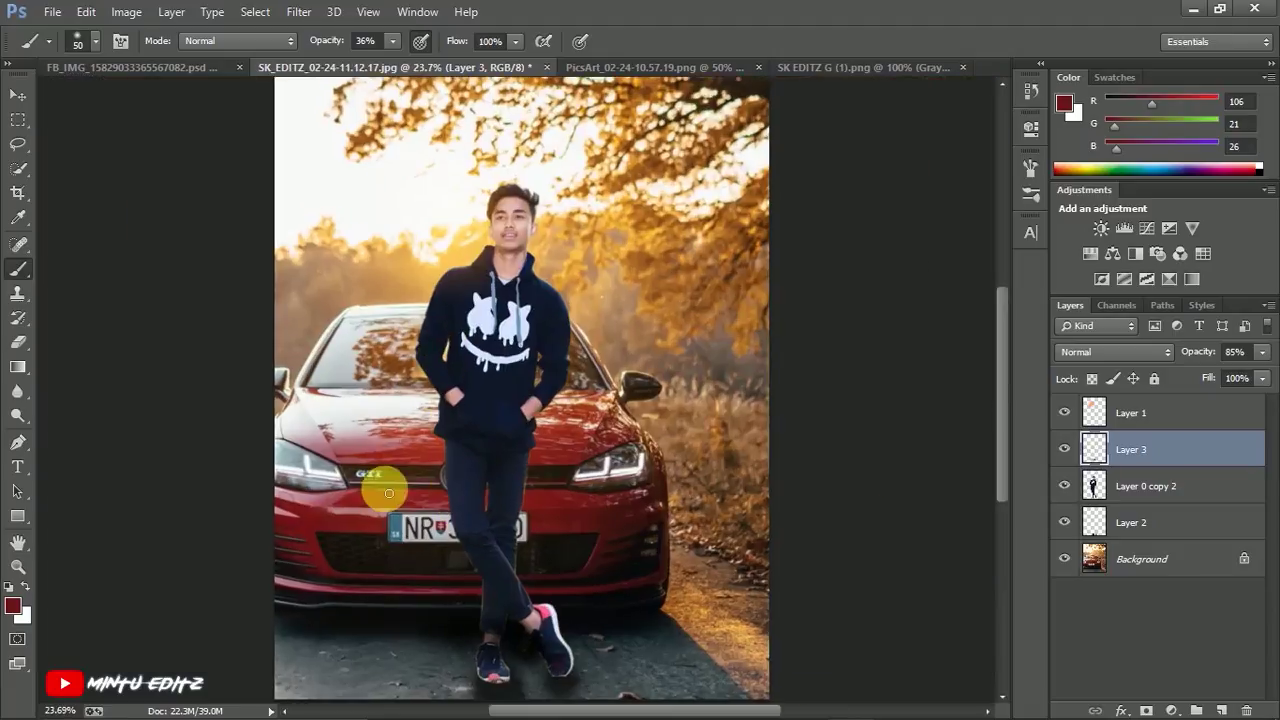
{"action": "left_click", "coordinate": [1150, 490]}
{"action": "left_click", "coordinate": [17, 340]}
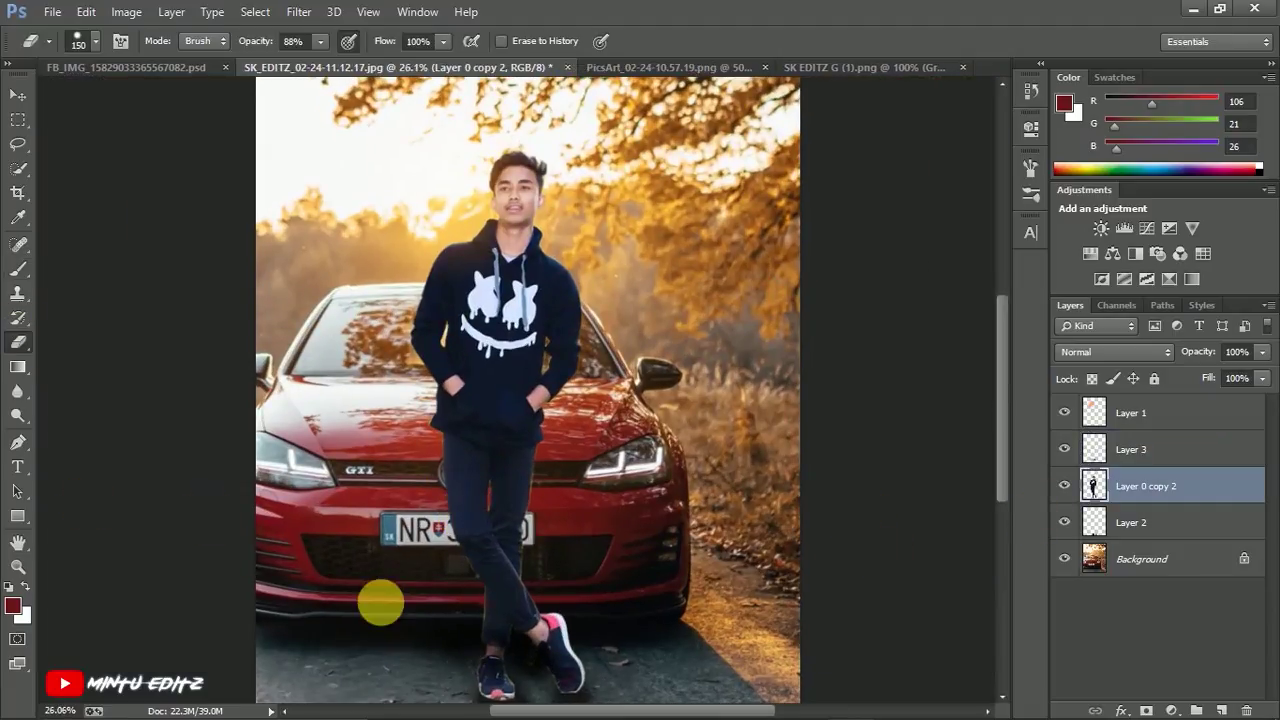
{"action": "scroll", "coordinate": [380, 605], "scroll_direction": "up", "scroll_amount": 5}
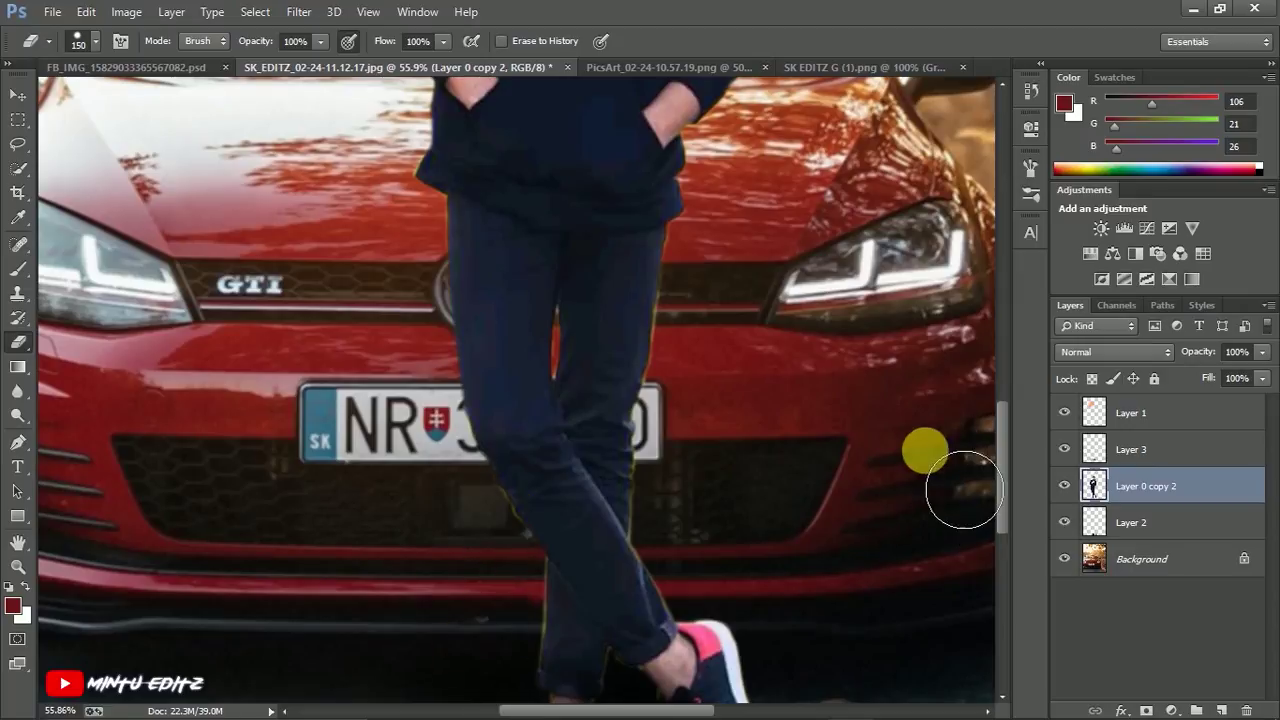
{"action": "scroll", "coordinate": [1006, 452], "scroll_direction": "down", "scroll_amount": 3}
{"action": "scroll", "coordinate": [553, 496], "scroll_direction": "up", "scroll_amount": 2}
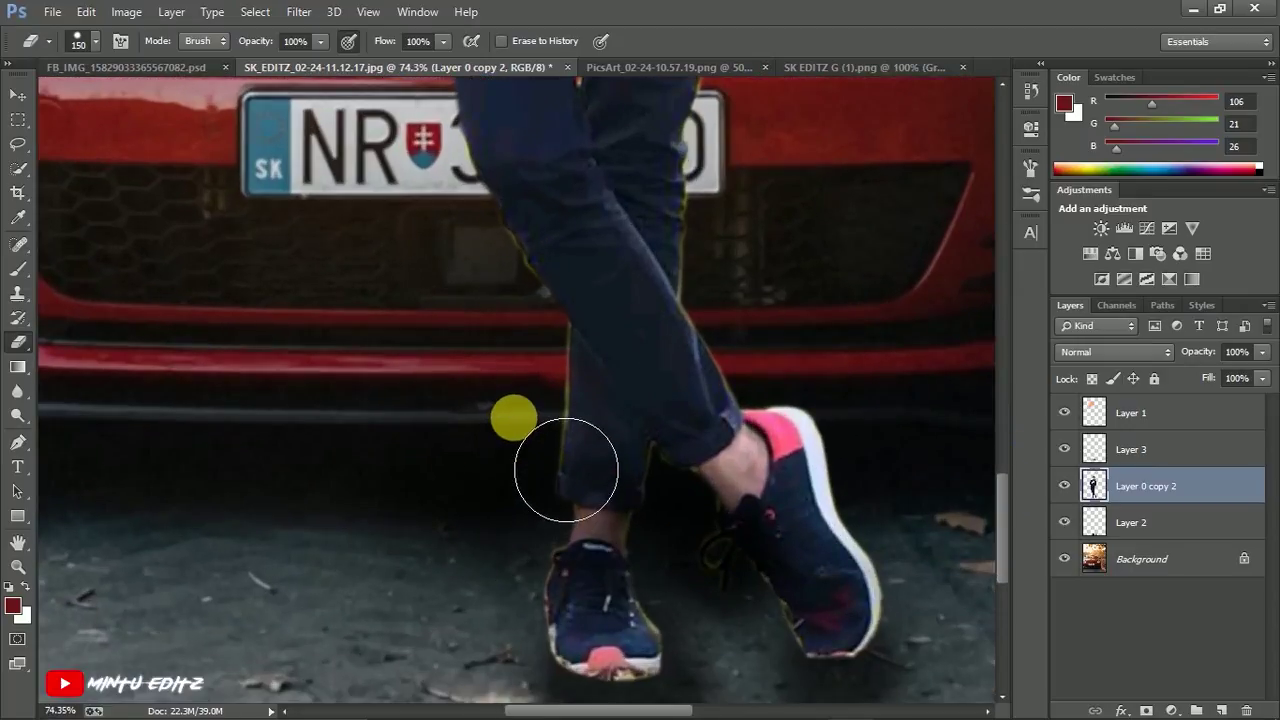
{"action": "left_click", "coordinate": [20, 344]}
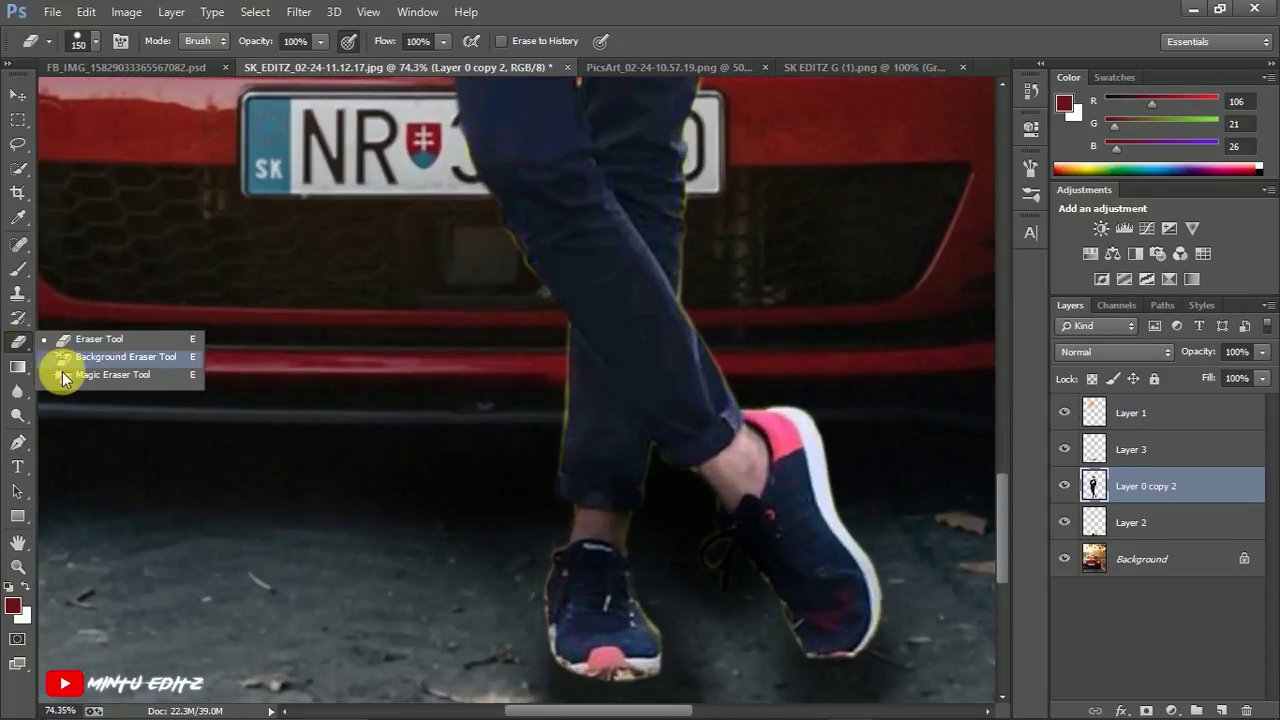
{"action": "left_click", "coordinate": [22, 343]}
{"action": "mouse_move", "coordinate": [572, 454]}
{"action": "left_mouse_down"}
{"action": "mouse_move", "coordinate": [568, 494]}
{"action": "mouse_move", "coordinate": [572, 400]}
{"action": "mouse_move", "coordinate": [553, 480]}
{"action": "left_mouse_up"}
{"action": "key", "text": "bracketleft"}
{"action": "key", "text": "bracketleft"}
{"action": "key", "text": "bracketleft"}
{"action": "key", "text": "bracketleft"}
{"action": "key", "text": "bracketleft"}
{"action": "key", "text": "bracketleft"}
{"action": "key", "text": "bracketleft"}
{"action": "key", "text": "bracketleft"}
{"action": "key", "text": "bracketleft"}
{"action": "key", "text": "bracketleft"}
{"action": "key", "text": "bracketleft"}
{"action": "key", "text": "bracketleft"}
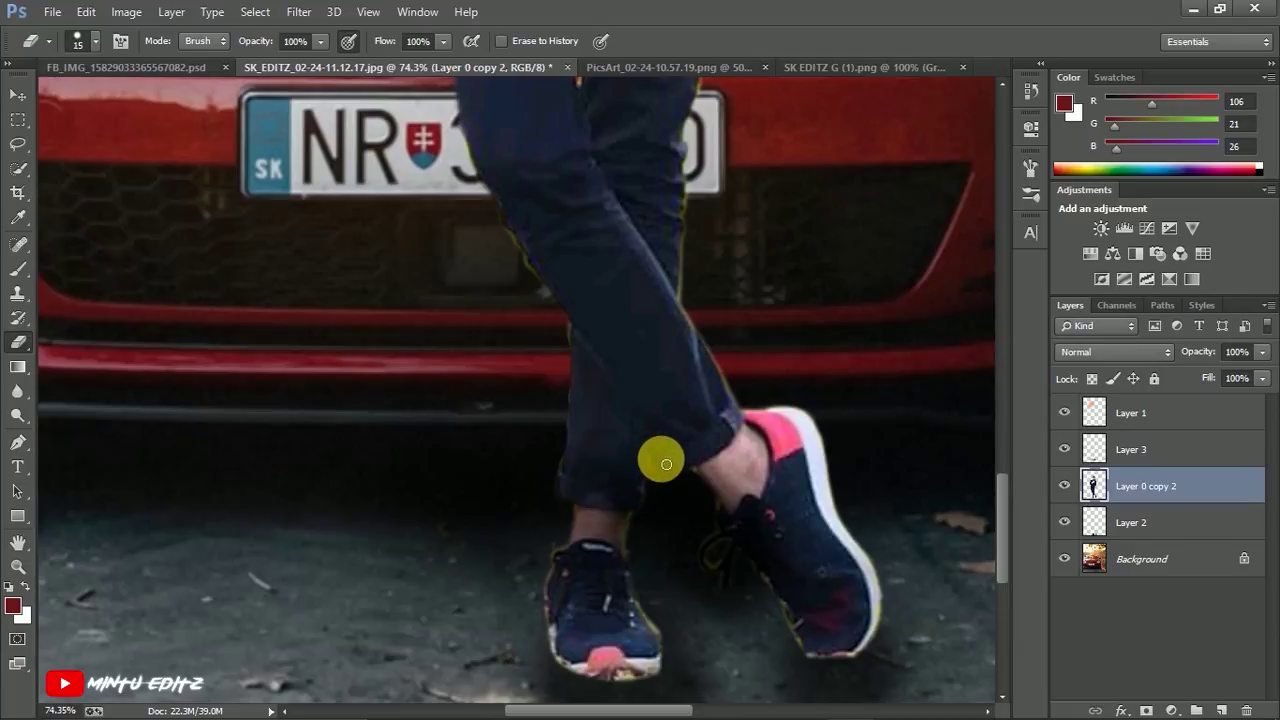
Step: Erase the yellow fringe along both trouser legs from the cuffs up to the number plate
{"action": "mouse_move", "coordinate": [693, 476]}
{"action": "left_mouse_down"}
{"action": "mouse_move", "coordinate": [655, 471]}
{"action": "mouse_move", "coordinate": [677, 468]}
{"action": "mouse_move", "coordinate": [656, 459]}
{"action": "mouse_move", "coordinate": [656, 515]}
{"action": "mouse_move", "coordinate": [638, 540]}
{"action": "mouse_move", "coordinate": [569, 447]}
{"action": "mouse_move", "coordinate": [571, 332]}
{"action": "mouse_move", "coordinate": [504, 229]}
{"action": "left_mouse_up"}
{"action": "left_click_drag", "start_coordinate": [539, 285], "coordinate": [497, 217]}
{"action": "left_click", "coordinate": [699, 194]}
{"action": "left_click_drag", "start_coordinate": [693, 238], "coordinate": [688, 273]}
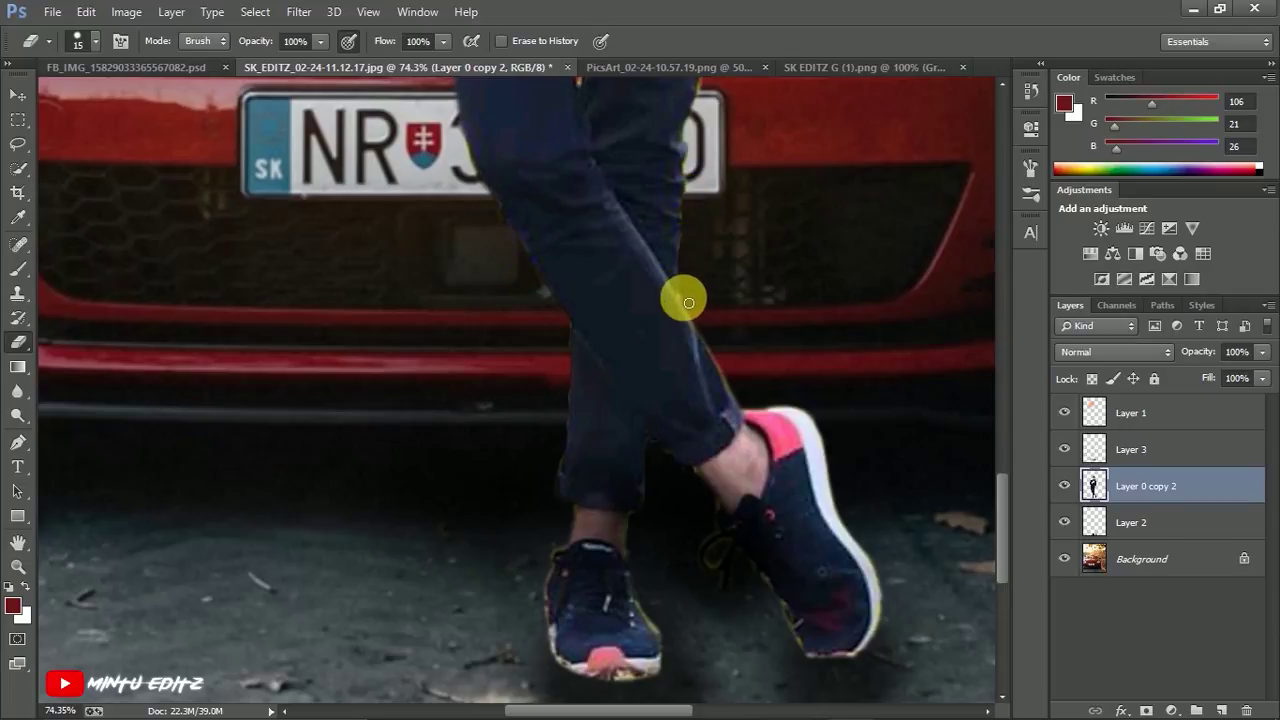
Step: Choose a soft round tip for the Eraser and clean the fringe around the trouser cuffs and the crossed shoe's laces
{"action": "left_click", "coordinate": [76, 42]}
{"action": "left_click", "coordinate": [104, 180]}
{"action": "left_click", "coordinate": [568, 5]}
{"action": "scroll", "coordinate": [549, 568], "scroll_direction": "up", "scroll_amount": 1}
{"action": "scroll", "coordinate": [549, 569], "scroll_direction": "up", "scroll_amount": 2}
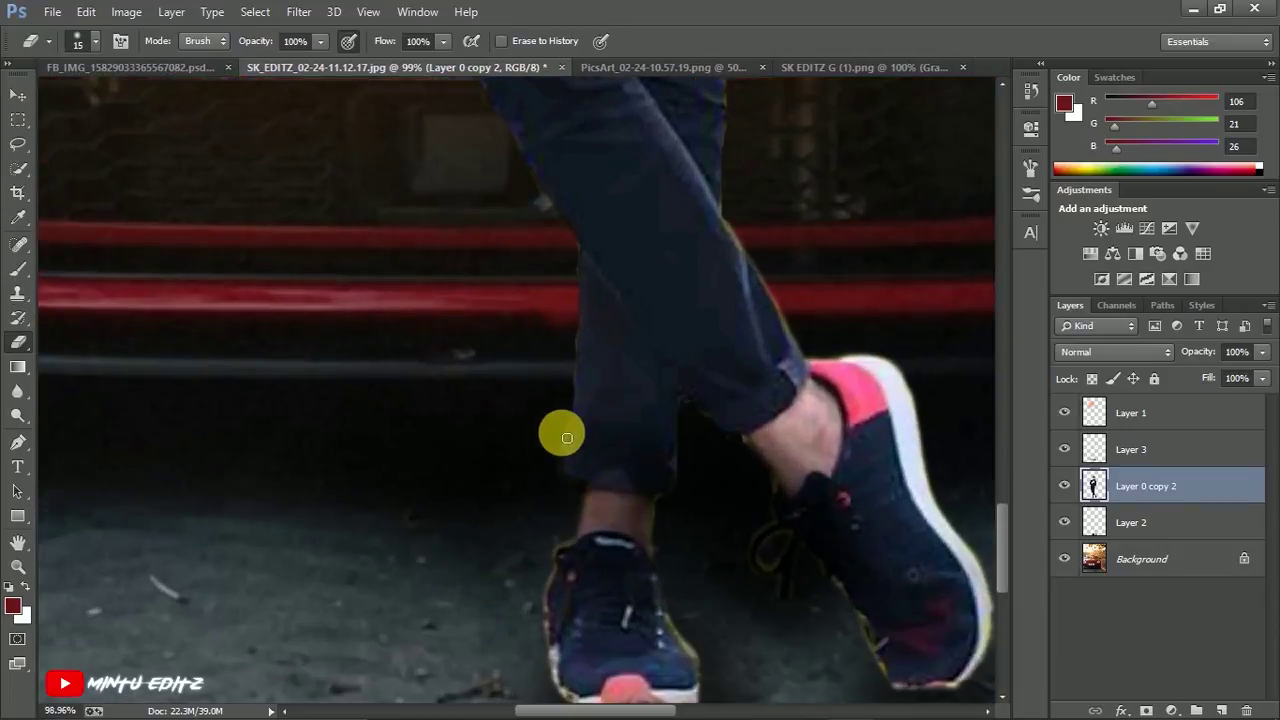
{"action": "left_click", "coordinate": [682, 467]}
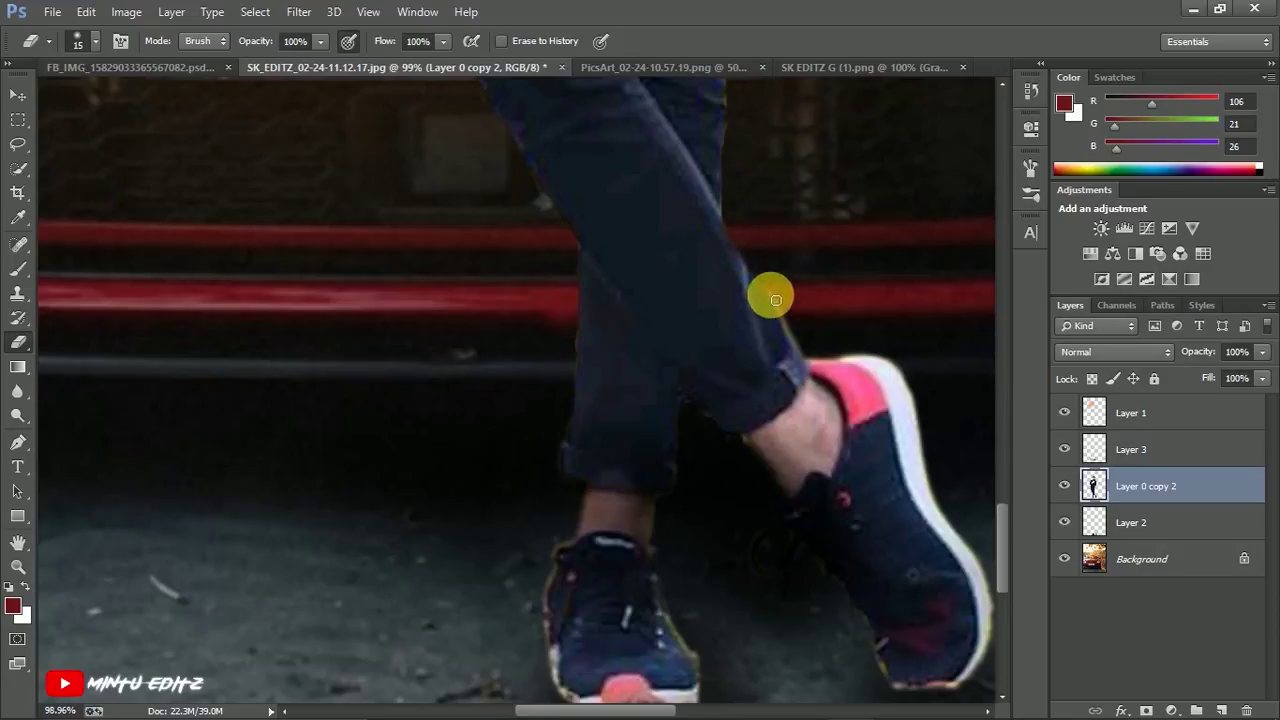
Step: Erase the yellow fringe along the hoodie's hem, the hips and the sleeve edges beside the car's bonnet
{"action": "scroll", "coordinate": [696, 155], "scroll_direction": "down", "scroll_amount": 5}
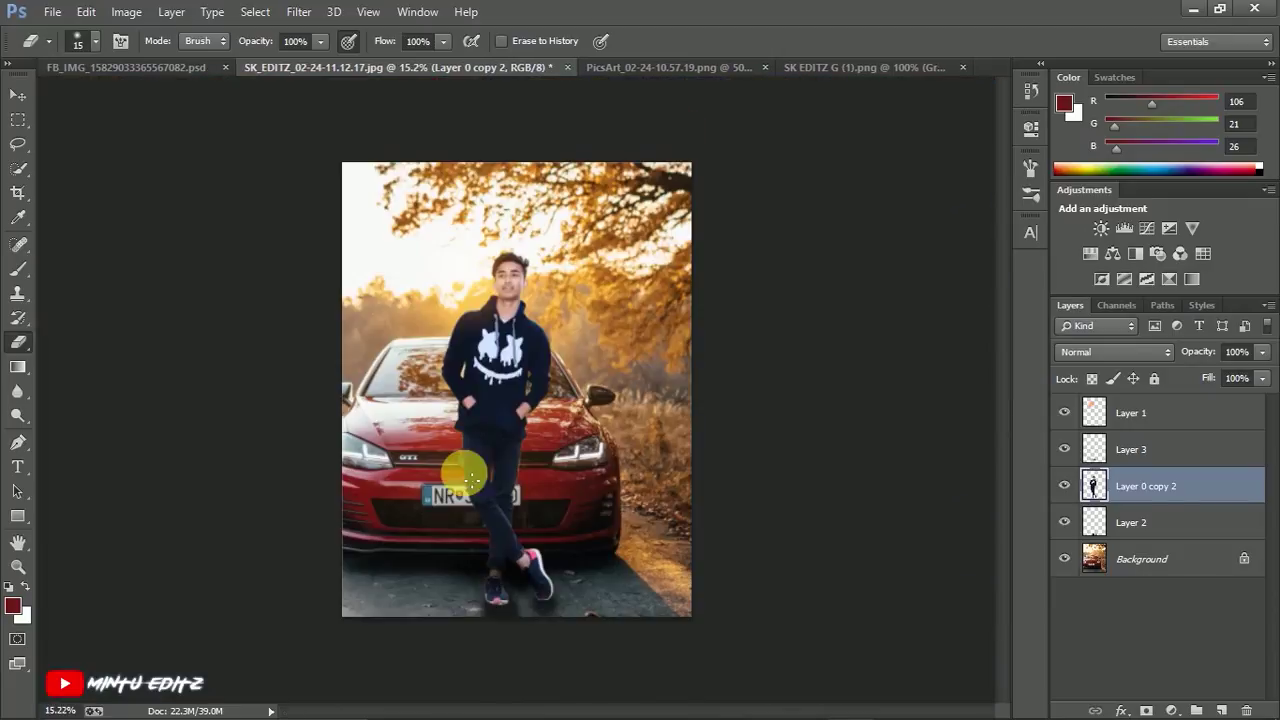
{"action": "scroll", "coordinate": [514, 351], "scroll_direction": "up", "scroll_amount": 4}
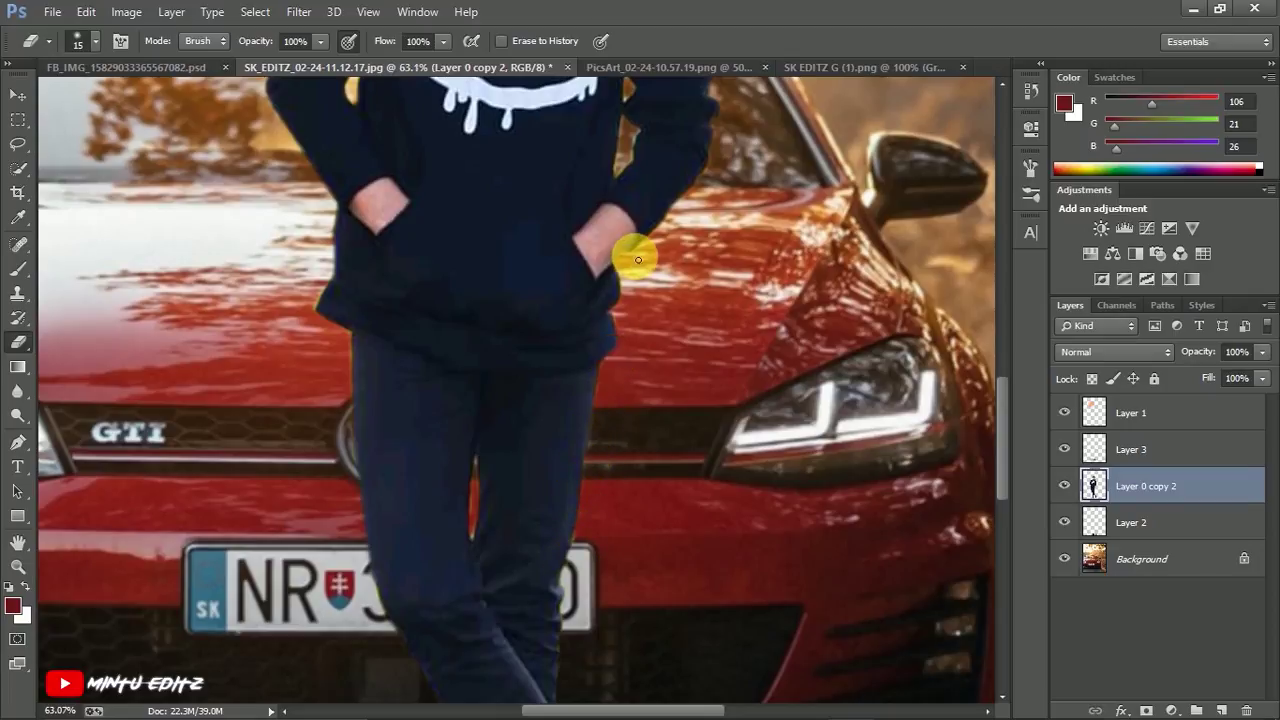
{"action": "scroll", "coordinate": [636, 260], "scroll_direction": "up", "scroll_amount": 1}
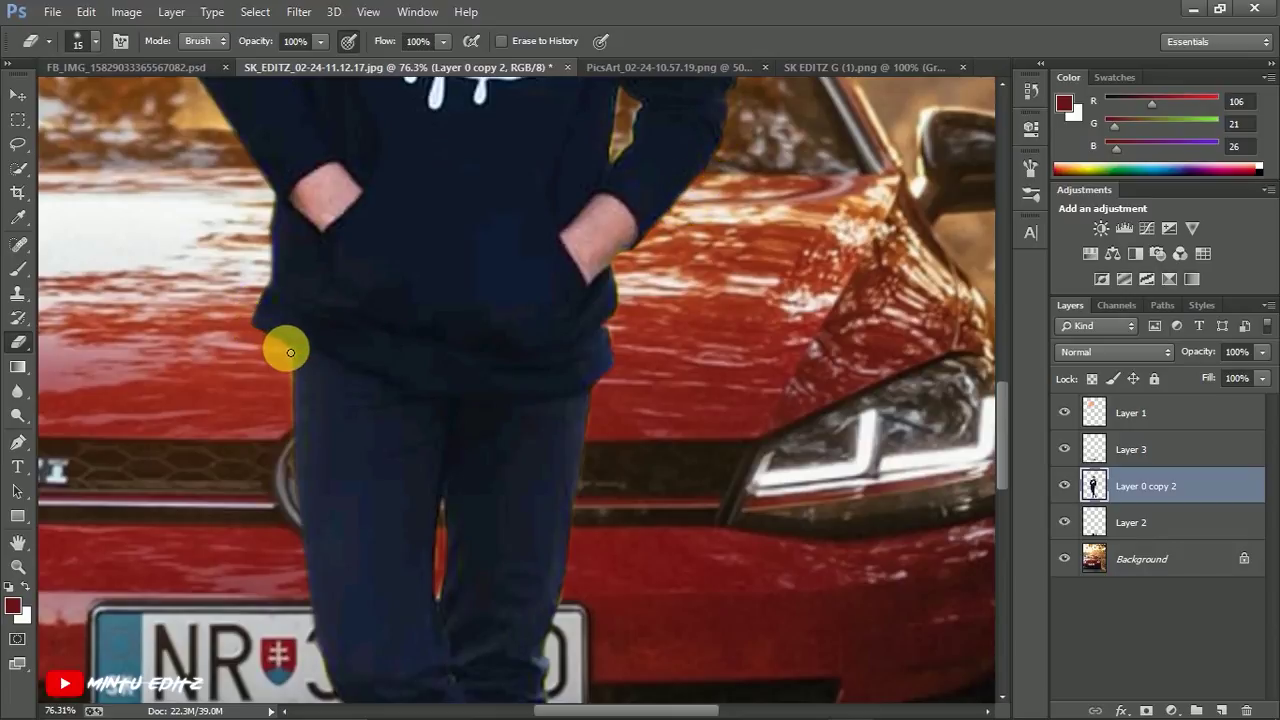
{"action": "scroll", "coordinate": [297, 394], "scroll_direction": "down", "scroll_amount": 2}
{"action": "scroll", "coordinate": [489, 200], "scroll_direction": "up", "scroll_amount": 4}
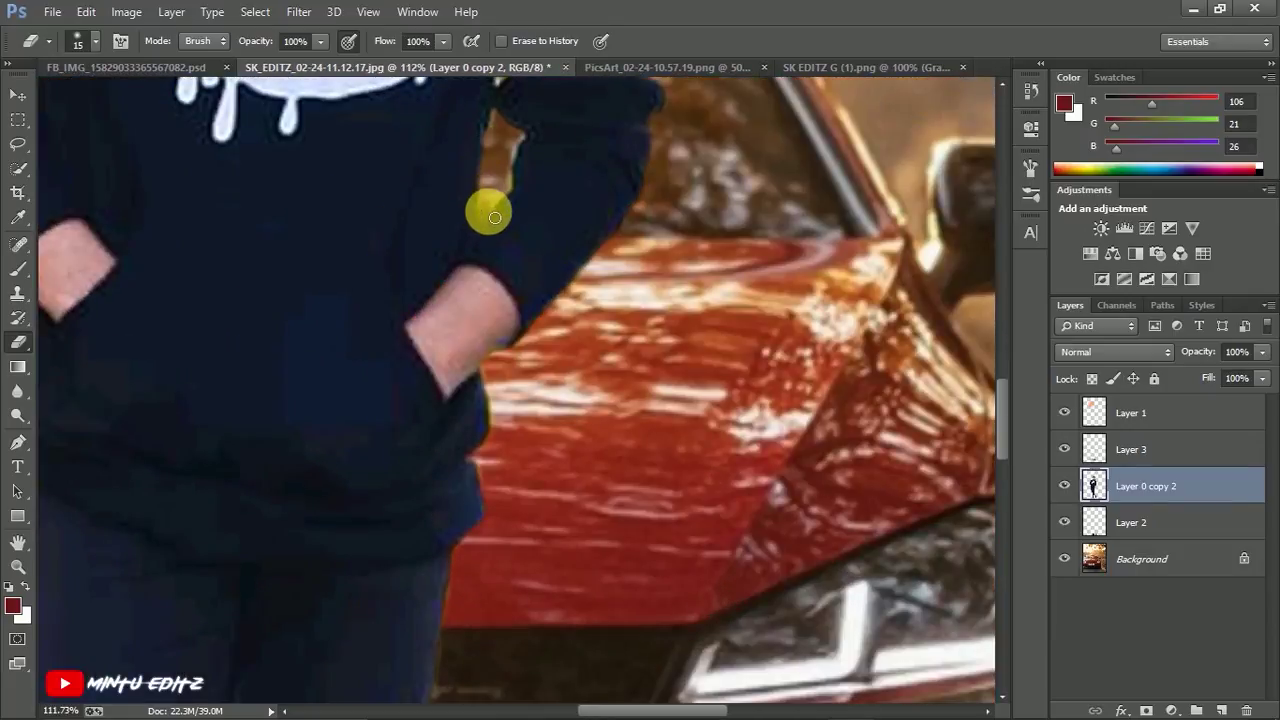
{"action": "scroll", "coordinate": [521, 150], "scroll_direction": "down", "scroll_amount": 6}
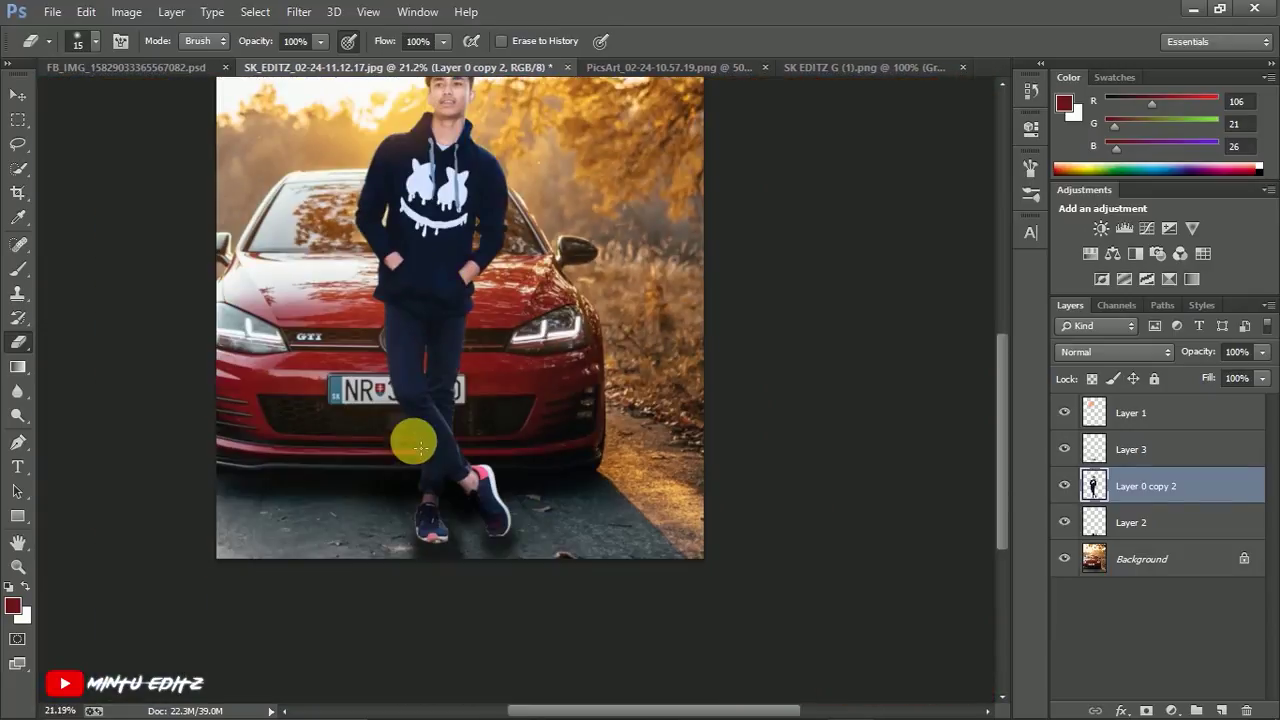
{"action": "scroll", "coordinate": [466, 404], "scroll_direction": "up", "scroll_amount": 1}
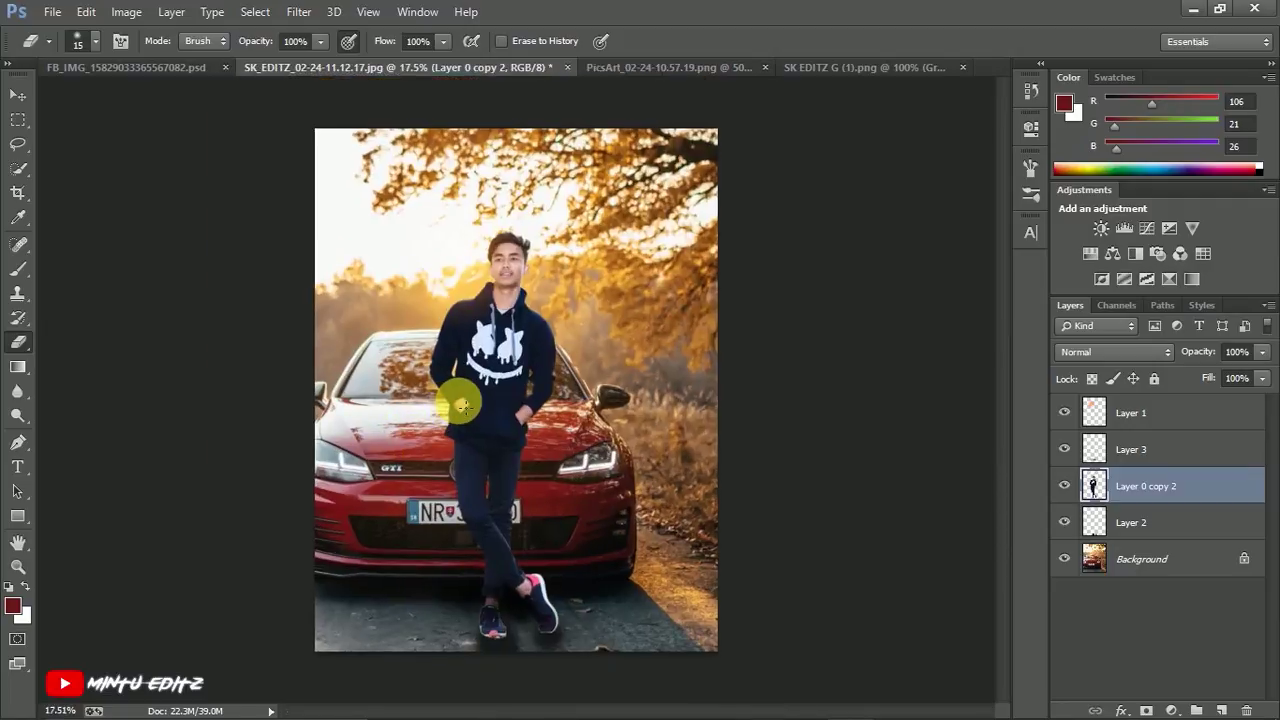
{"action": "scroll", "coordinate": [460, 404], "scroll_direction": "down", "scroll_amount": 1}
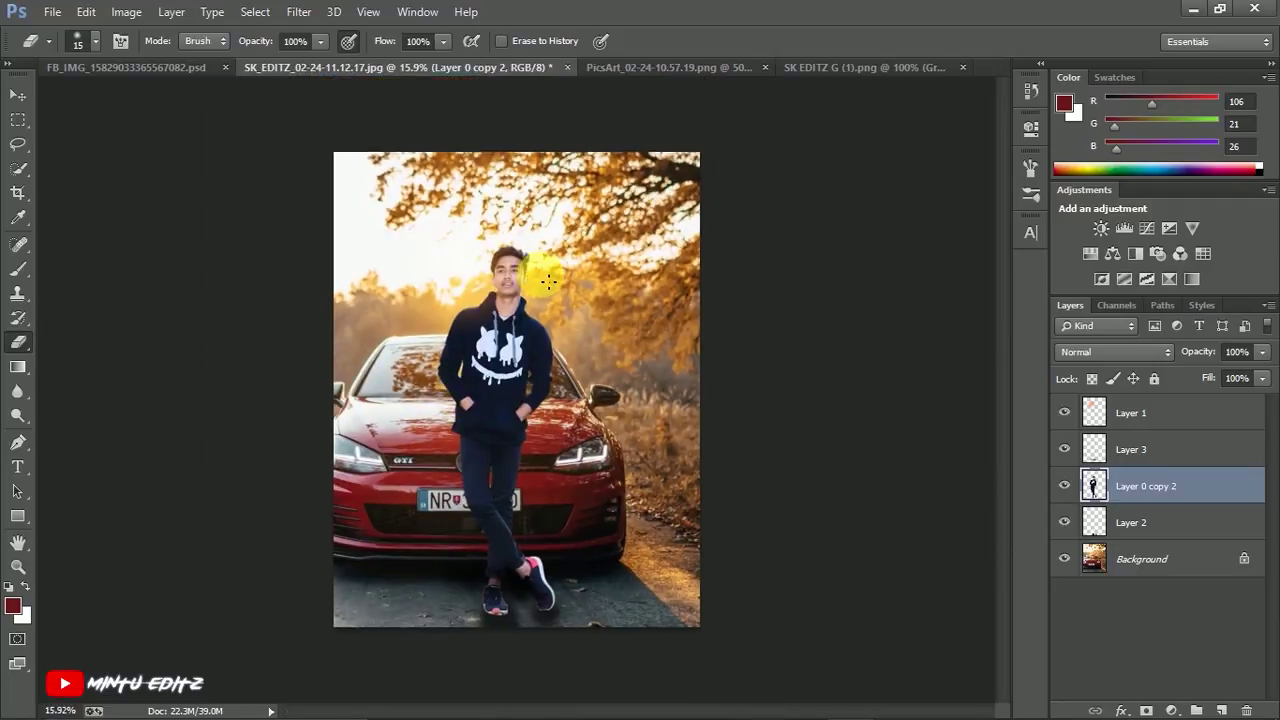
Step: Scale the man's layer proportionally to 103.50% and shift him slightly left and down in front of the car
{"action": "key", "text": "ctrl+t"}
{"action": "left_click_drag", "start_coordinate": [567, 247], "coordinate": [571, 235]}
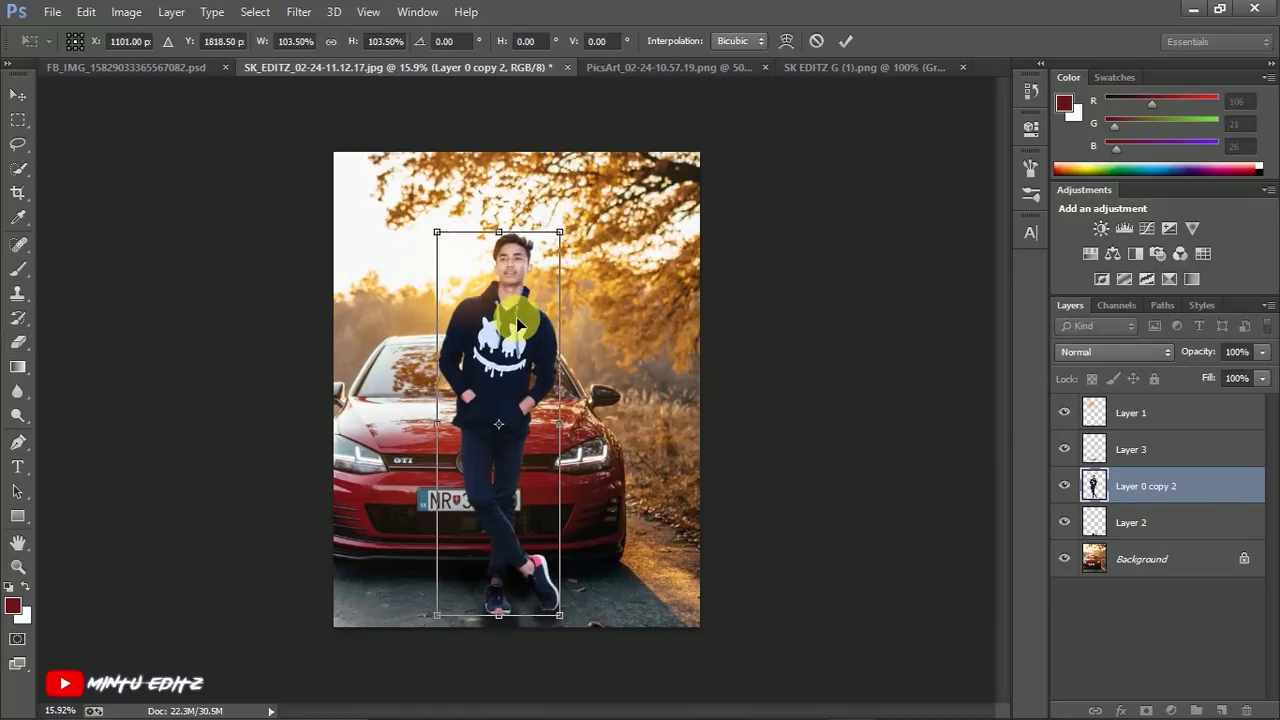
{"action": "left_click_drag", "start_coordinate": [516, 321], "coordinate": [511, 322]}
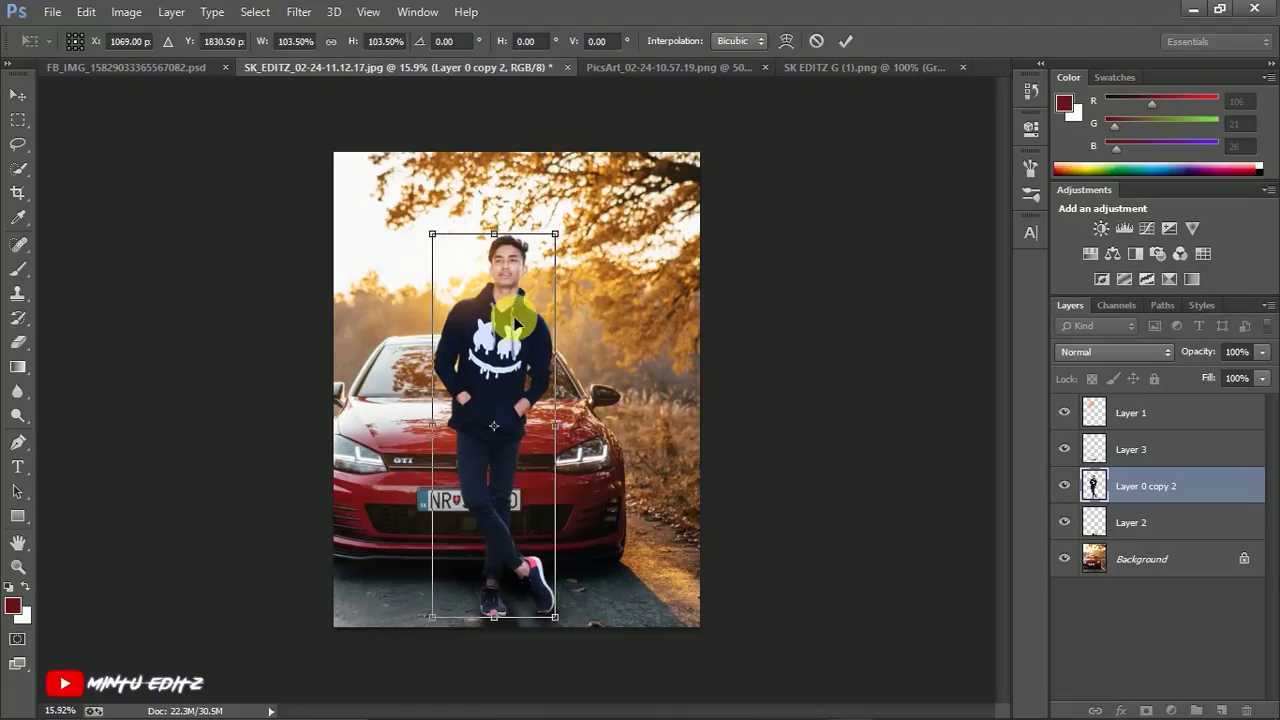
{"action": "left_click", "coordinate": [838, 42]}
{"action": "key", "text": "e"}
Step: Enlarge the shoe shadow layer to about 104.3% to match the resized man
{"action": "left_click", "coordinate": [1137, 537]}
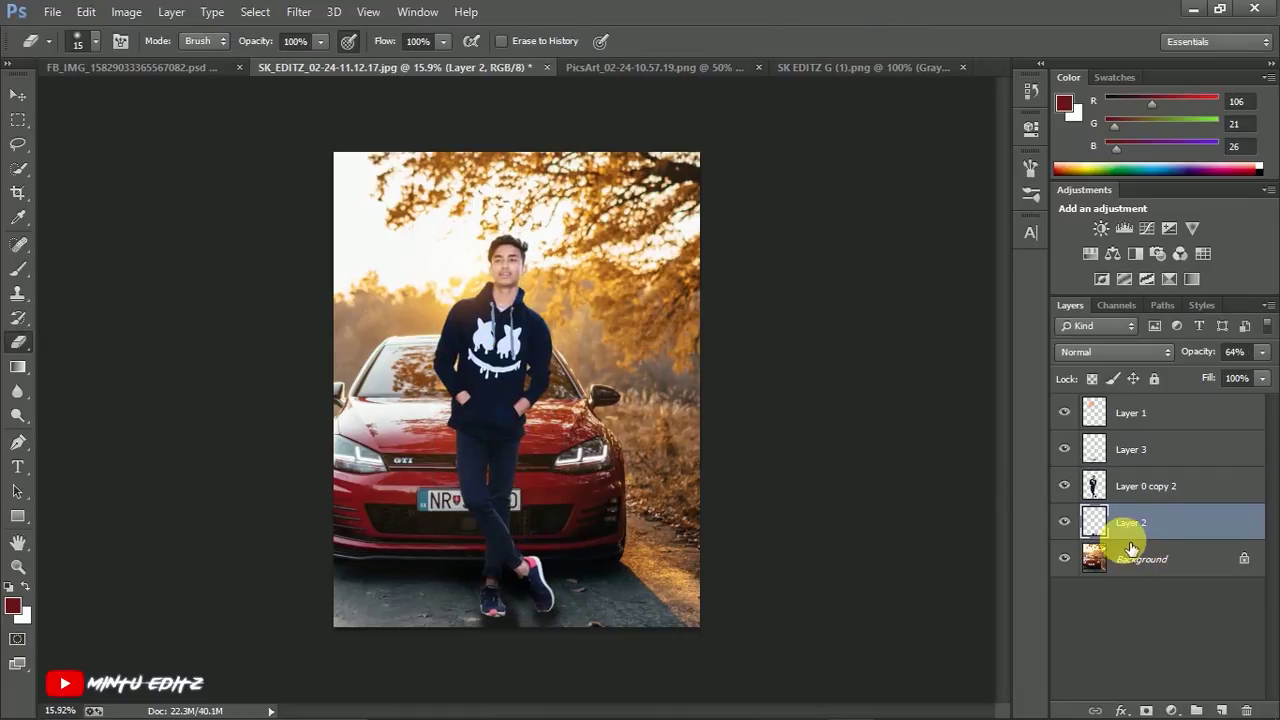
{"action": "key", "text": "ctrl+t"}
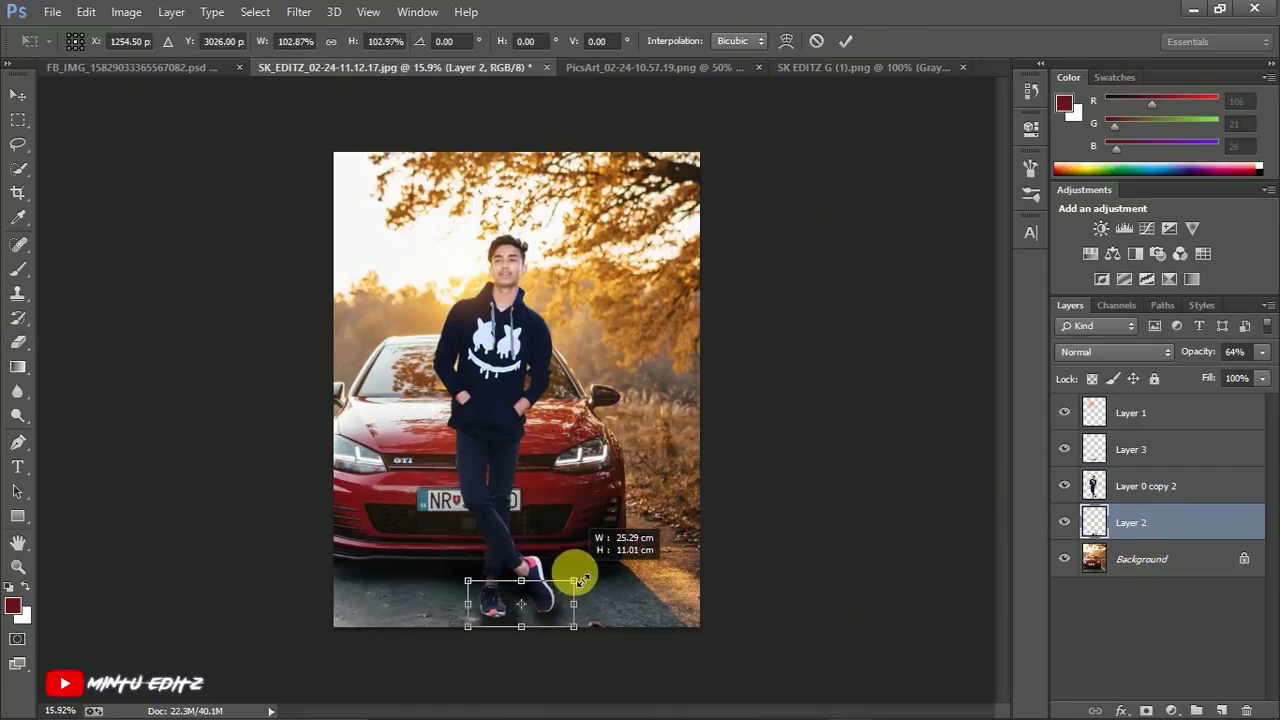
{"action": "left_click_drag", "start_coordinate": [582, 581], "coordinate": [580, 591]}
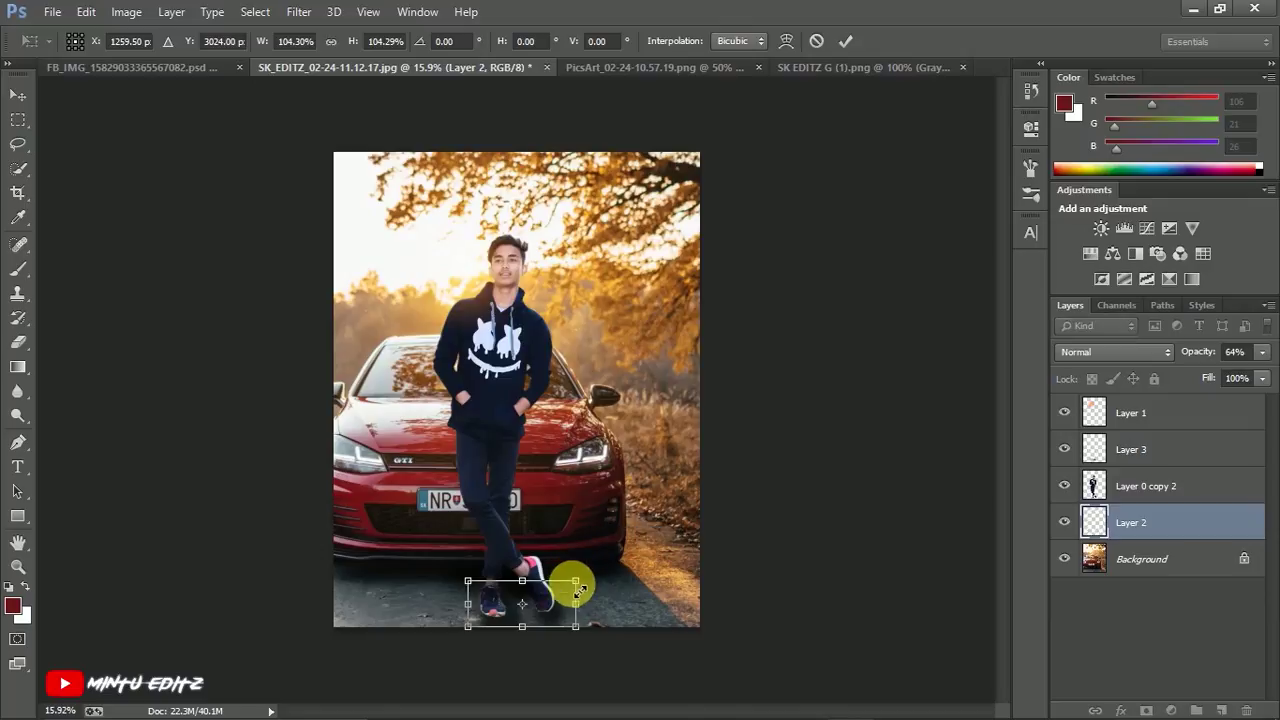
{"action": "left_click", "coordinate": [845, 41]}
Step: Move the shoe shadow layer slightly left and down so the shadows sit beneath both shoes
{"action": "key", "text": "ctrl+plus"}
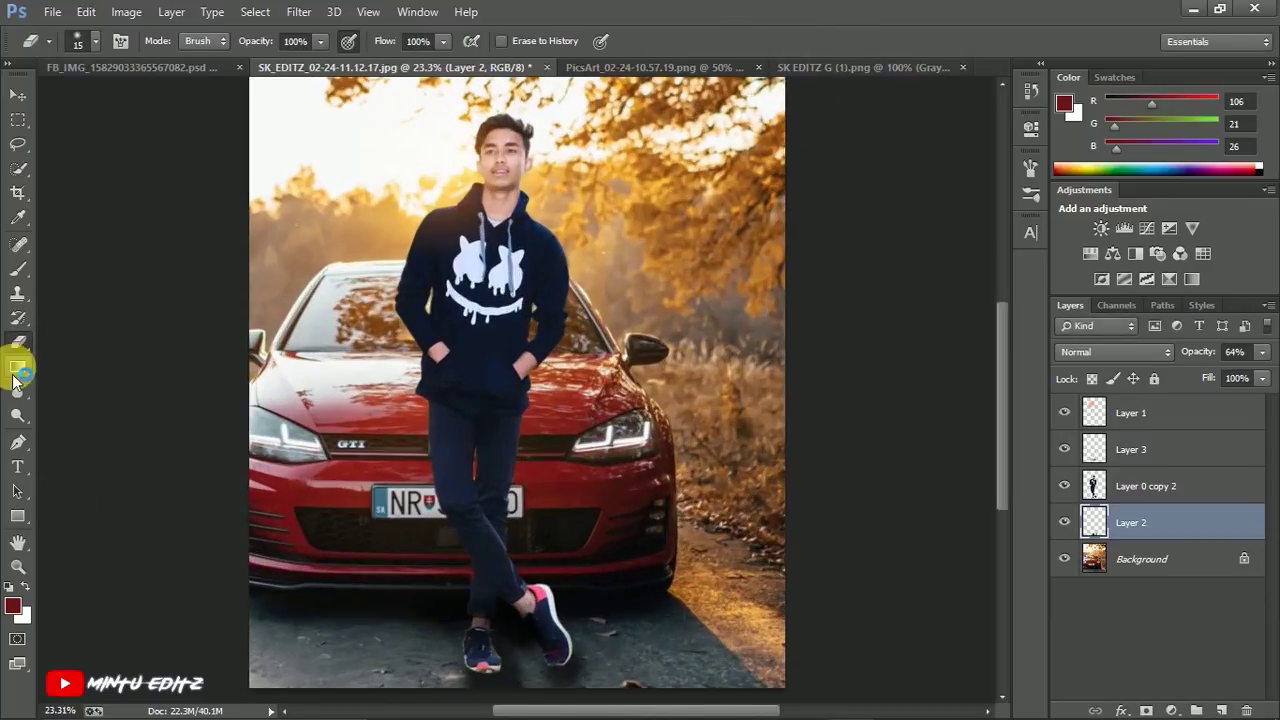
{"action": "left_click_drag", "start_coordinate": [1006, 406], "coordinate": [1006, 486]}
{"action": "scroll", "coordinate": [563, 463], "scroll_direction": "up", "scroll_amount": 3}
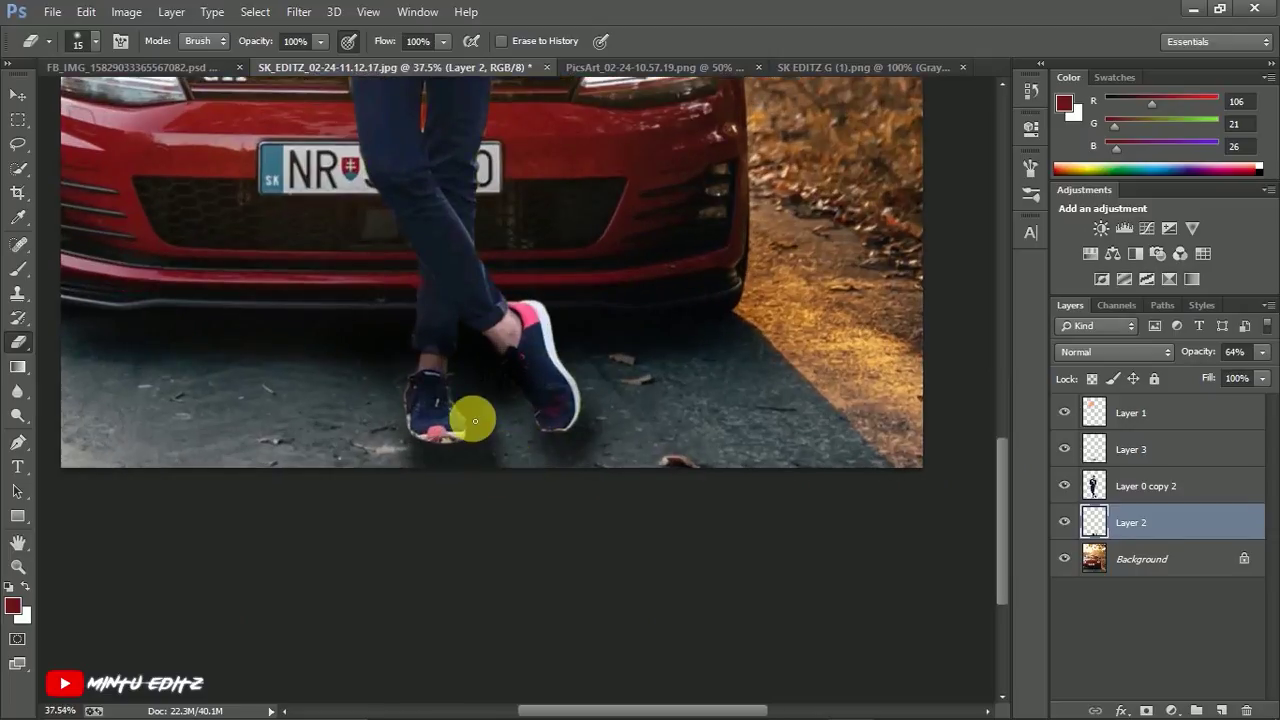
{"action": "key", "text": "ctrl+t"}
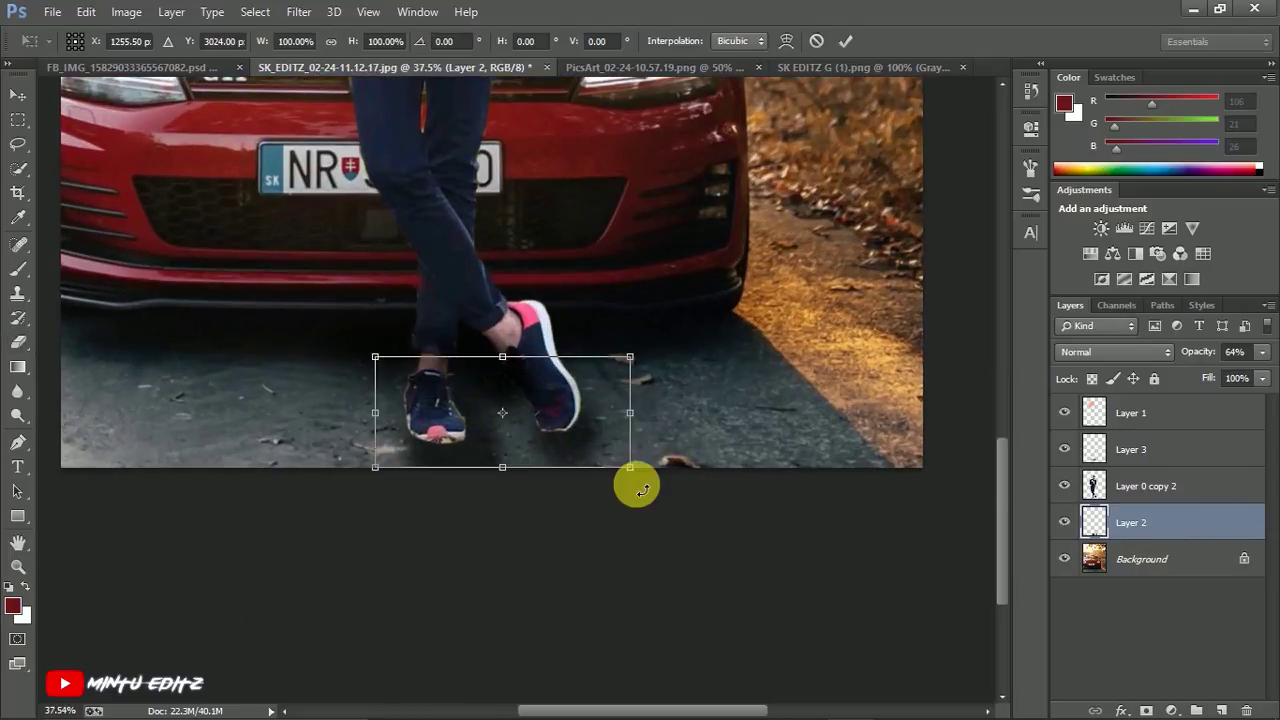
{"action": "left_click_drag", "start_coordinate": [566, 429], "coordinate": [549, 437]}
{"action": "left_click", "coordinate": [848, 40]}
Step: Erase excess shadow around and between the shoes on the shadow layer with the Eraser at size 90
{"action": "key", "text": "e"}
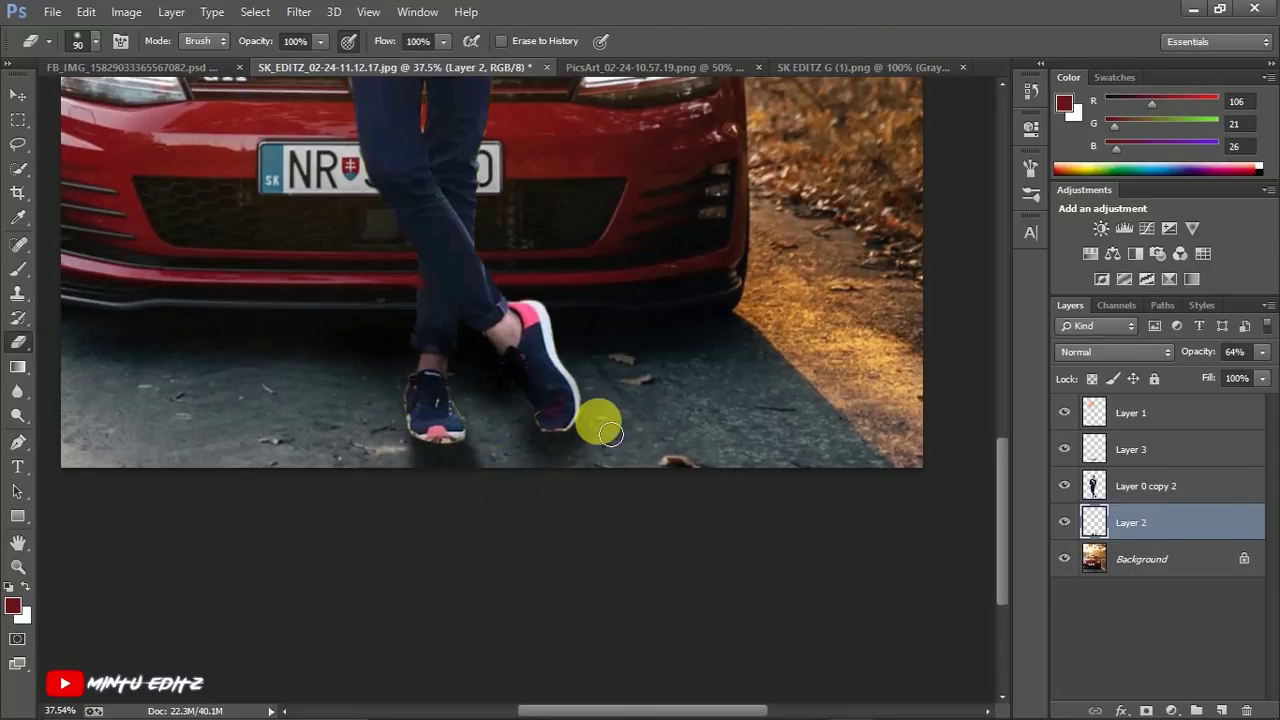
{"action": "mouse_move", "coordinate": [574, 480]}
{"action": "left_mouse_down"}
{"action": "mouse_move", "coordinate": [508, 478]}
{"action": "mouse_move", "coordinate": [506, 427]}
{"action": "left_mouse_up"}
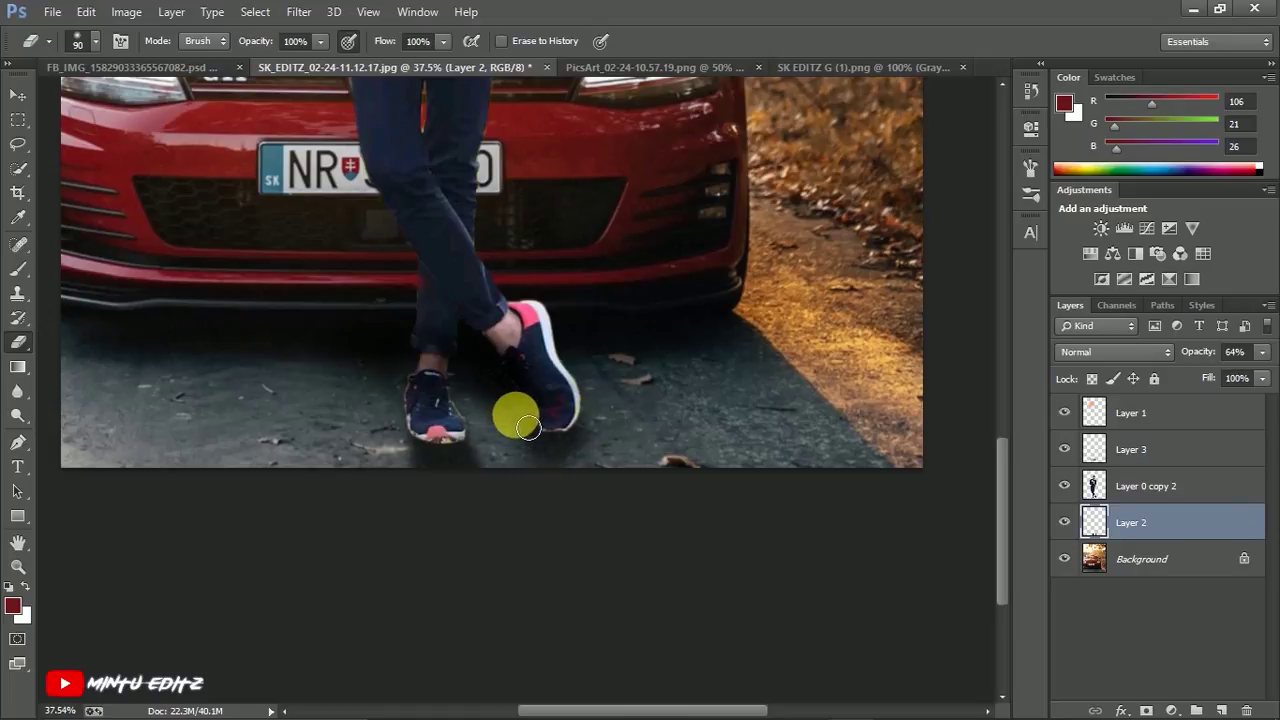
{"action": "key", "text": "ctrl+0"}
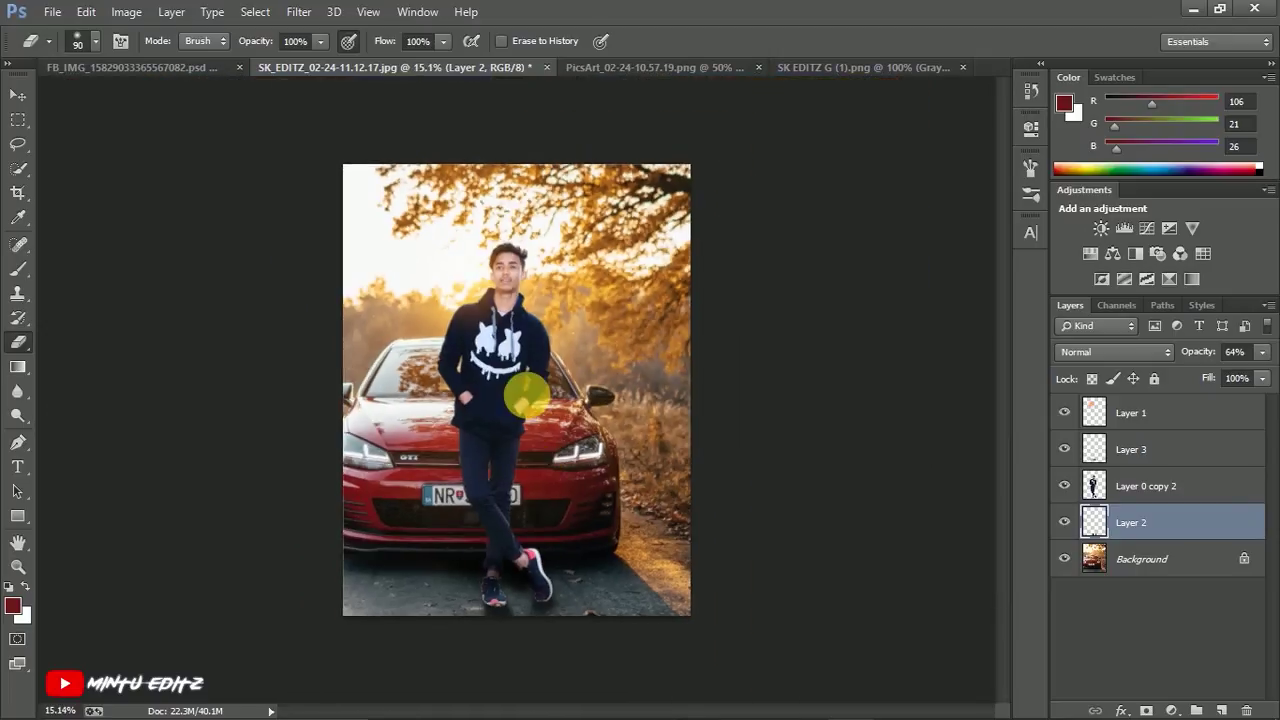
{"action": "scroll", "coordinate": [537, 430], "scroll_direction": "up", "scroll_amount": 3}
Step: Shift the sun glow layer about 1.38 cm to the left, behind the man's shoulder
{"action": "left_click", "coordinate": [1096, 414]}
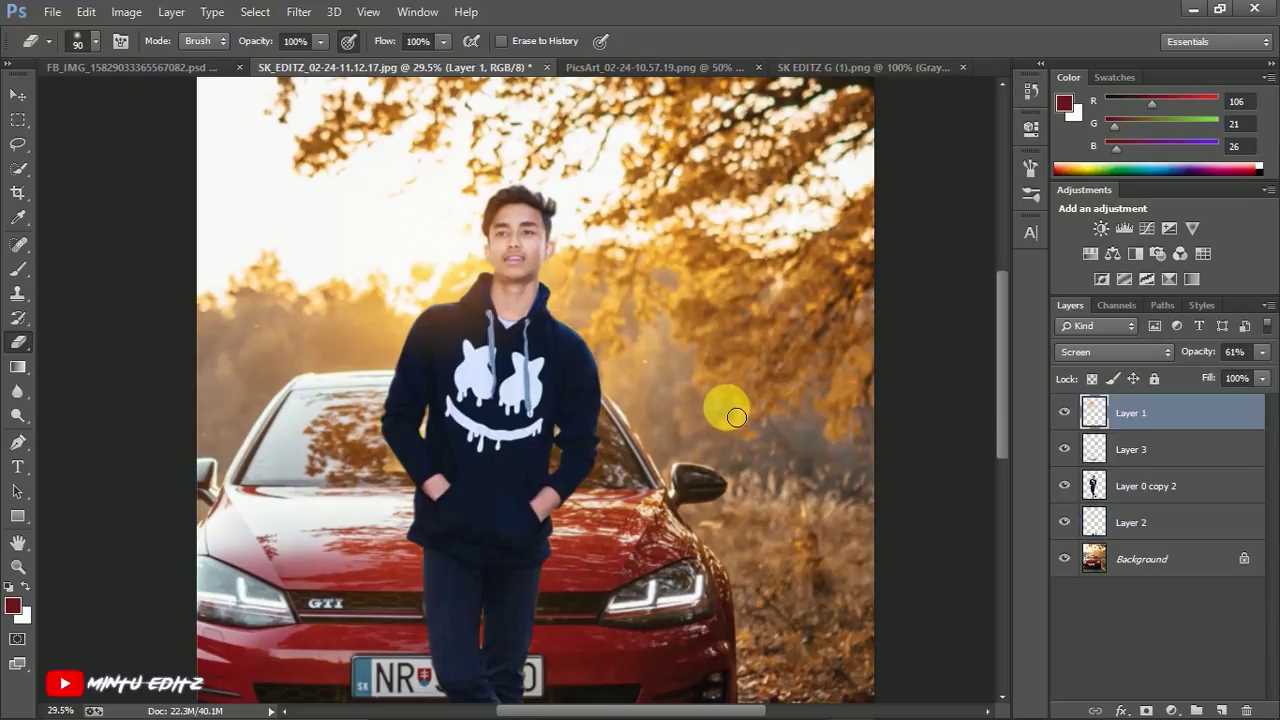
{"action": "key", "text": "ctrl+t"}
{"action": "left_click_drag", "start_coordinate": [475, 285], "coordinate": [464, 285]}
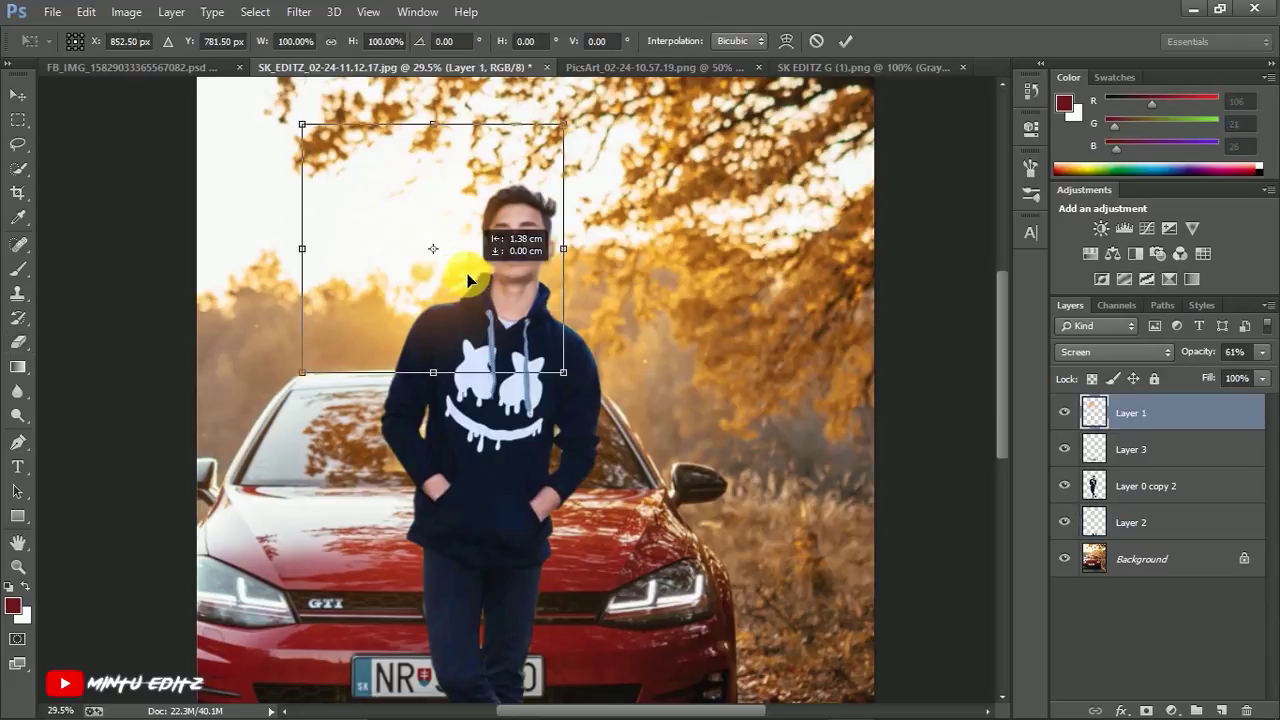
{"action": "left_click", "coordinate": [848, 41]}
{"action": "key", "text": "e"}
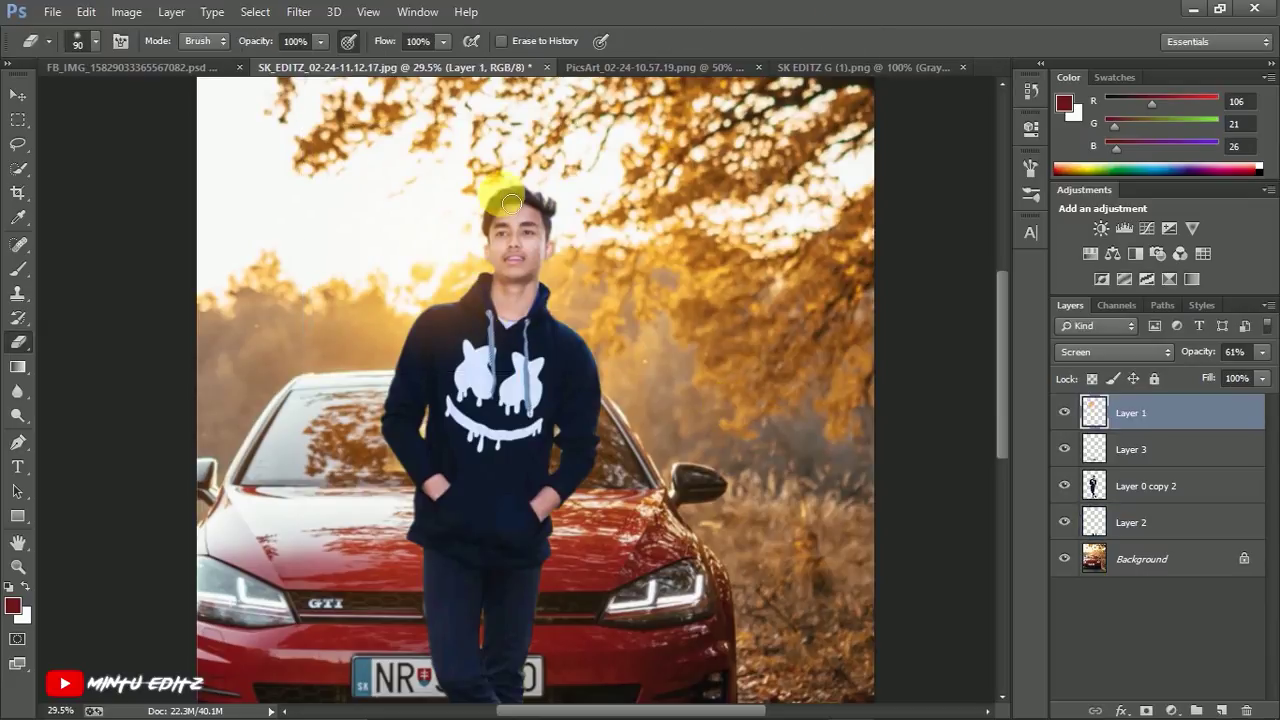
{"action": "scroll", "coordinate": [490, 155], "scroll_direction": "down", "scroll_amount": 7}
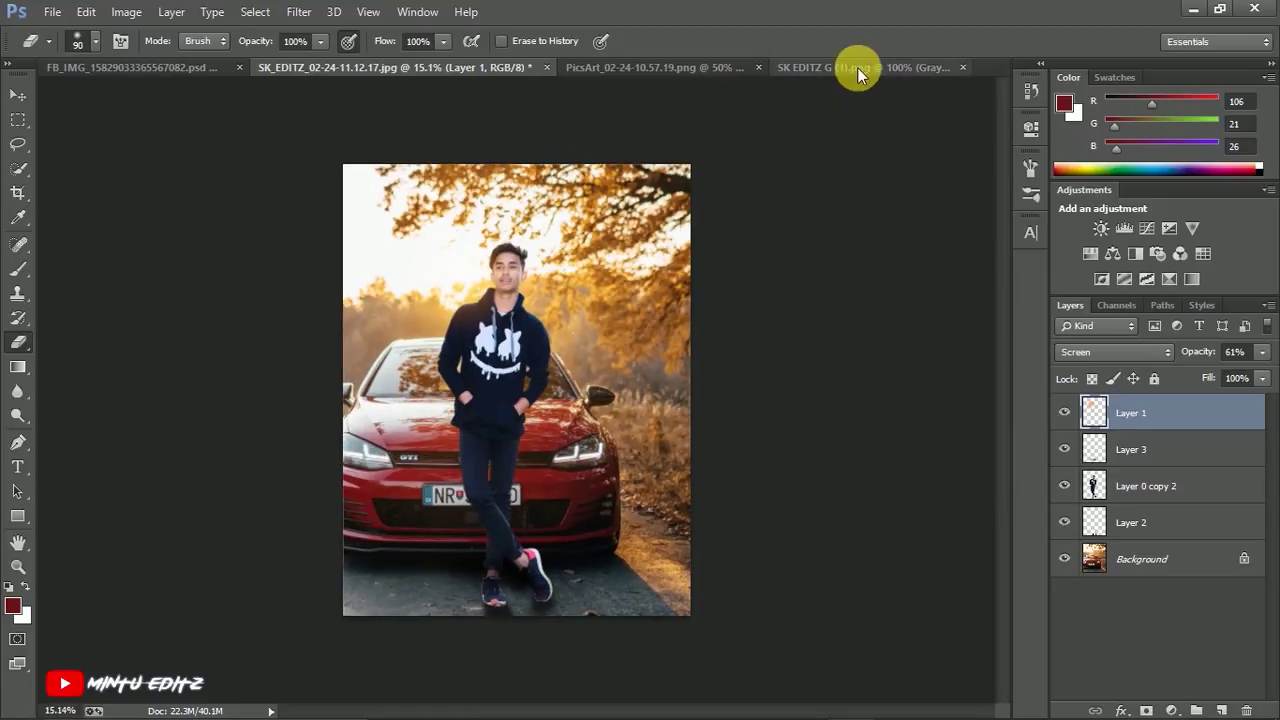
Step: Add a new layer above the sun glow layer and reset the foreground and background colours to the default black and white
{"action": "left_click", "coordinate": [1222, 709]}
{"action": "left_click", "coordinate": [9, 586]}
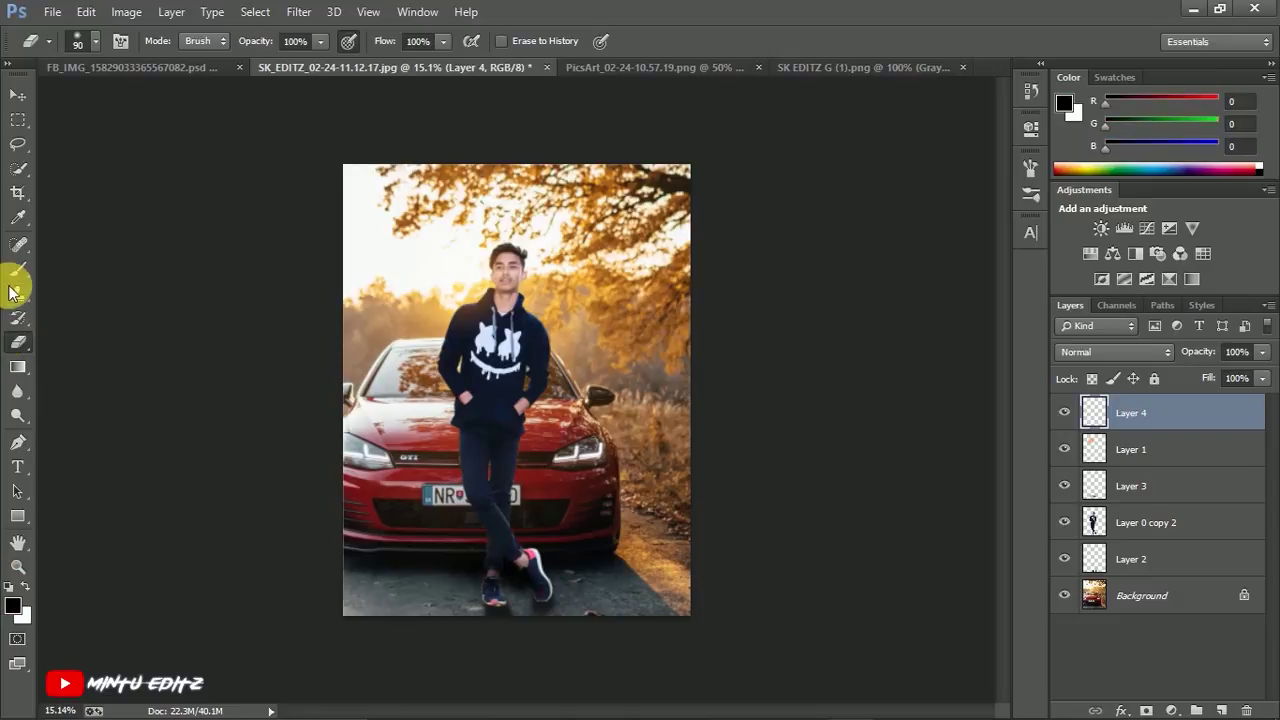
Step: Try black radial gradients on the new layer to darken the ground around the man's feet, undoing each one
{"action": "left_click", "coordinate": [18, 376]}
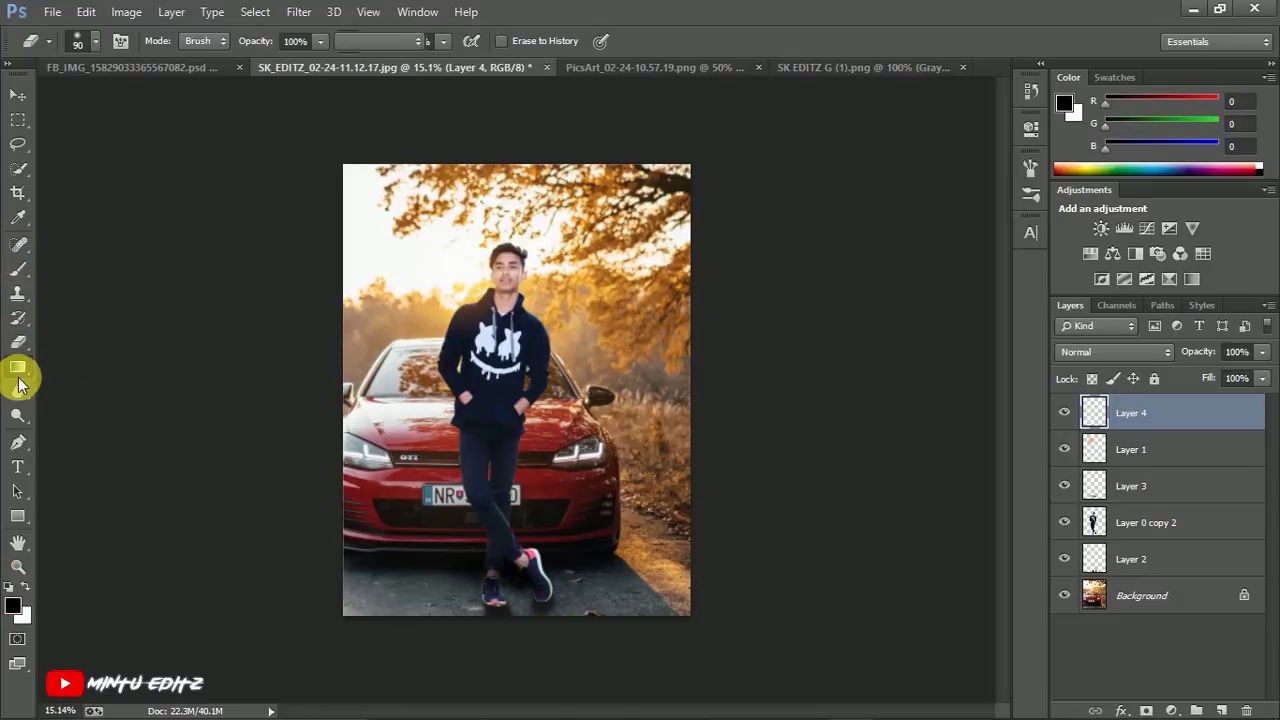
{"action": "key", "text": "ctrl+minus"}
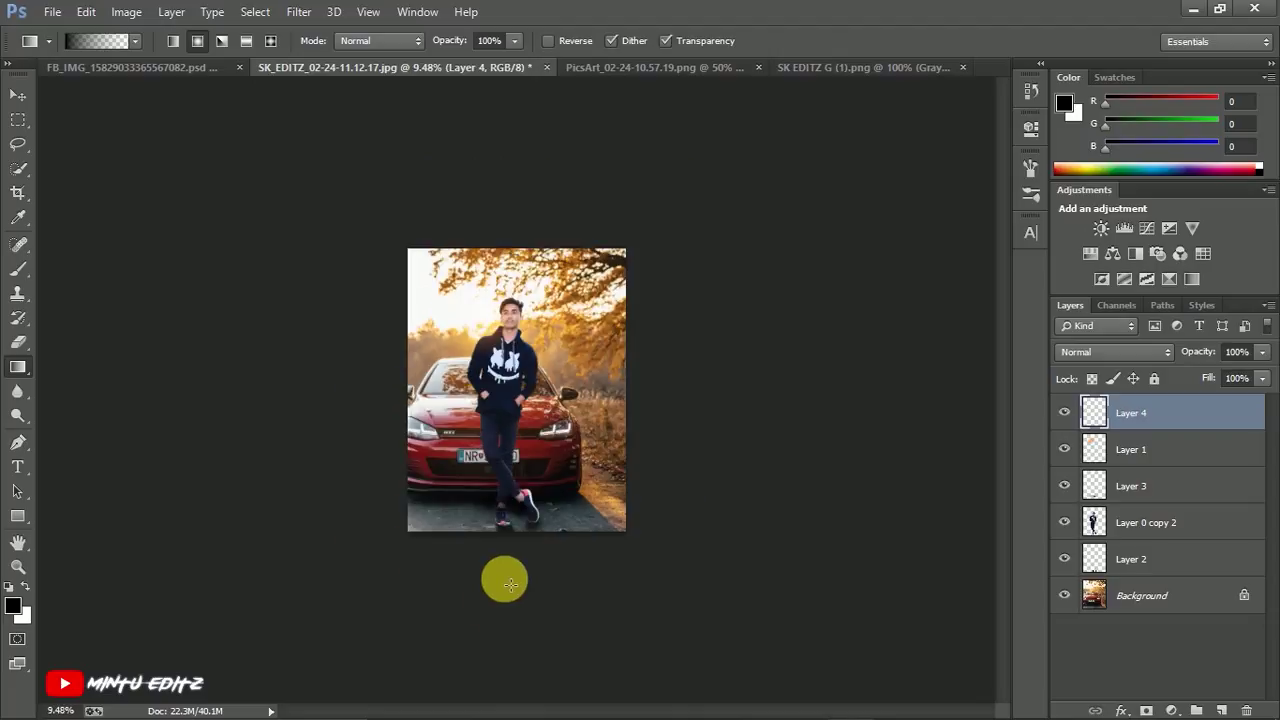
{"action": "left_click_drag", "start_coordinate": [513, 573], "coordinate": [506, 432]}
{"action": "key", "text": "ctrl+plus"}
{"action": "key", "text": "ctrl+plus"}
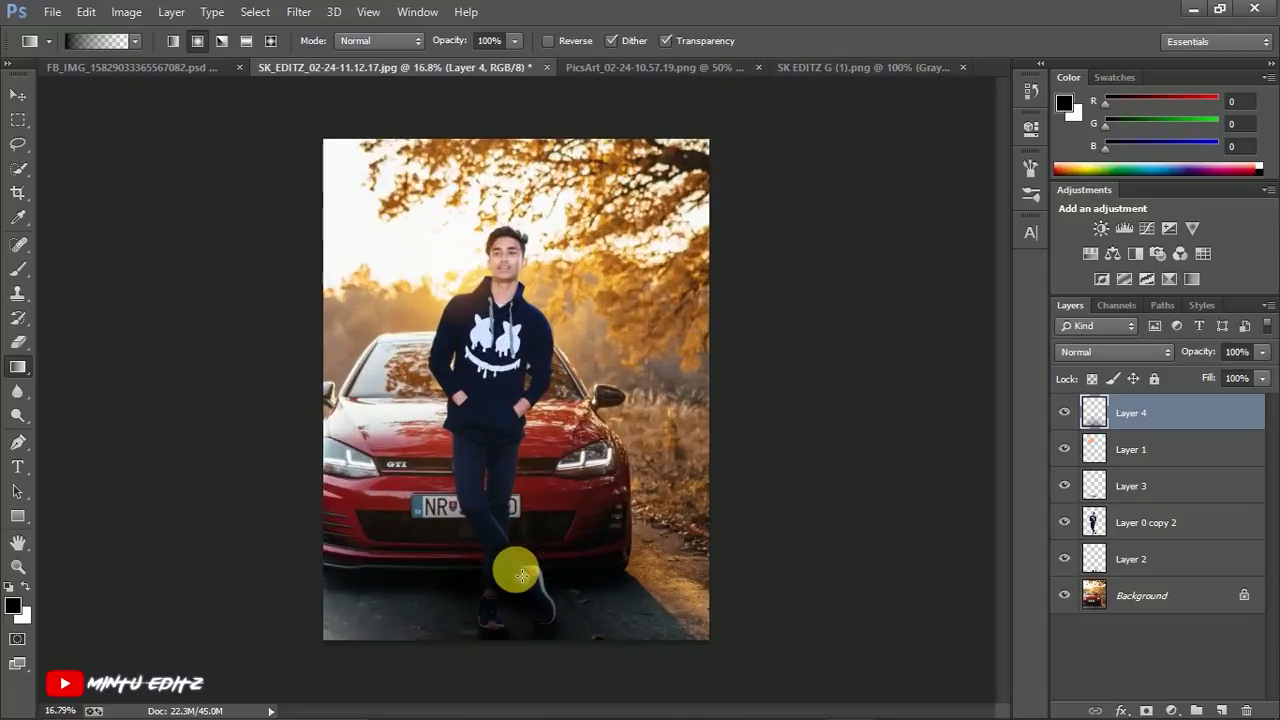
{"action": "key", "text": "ctrl+z"}
{"action": "left_click_drag", "start_coordinate": [500, 412], "coordinate": [512, 699]}
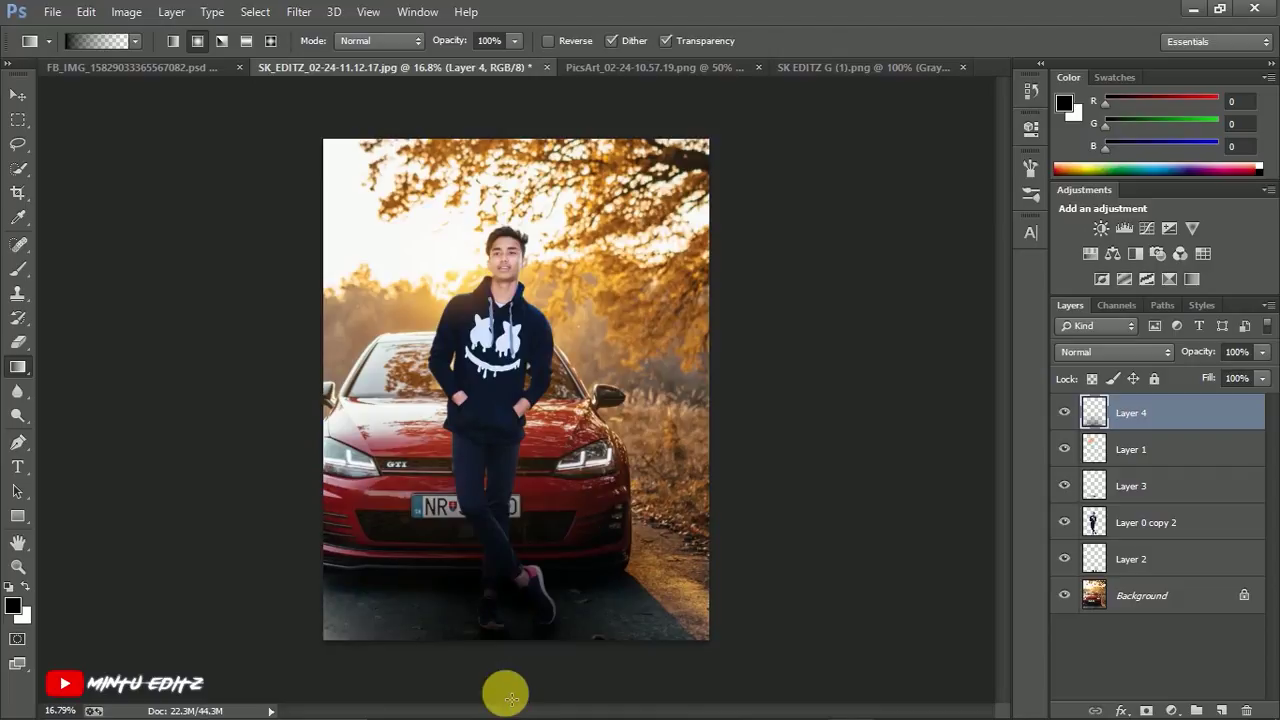
{"action": "key", "text": "ctrl+z"}
{"action": "left_click_drag", "start_coordinate": [521, 651], "coordinate": [522, 392]}
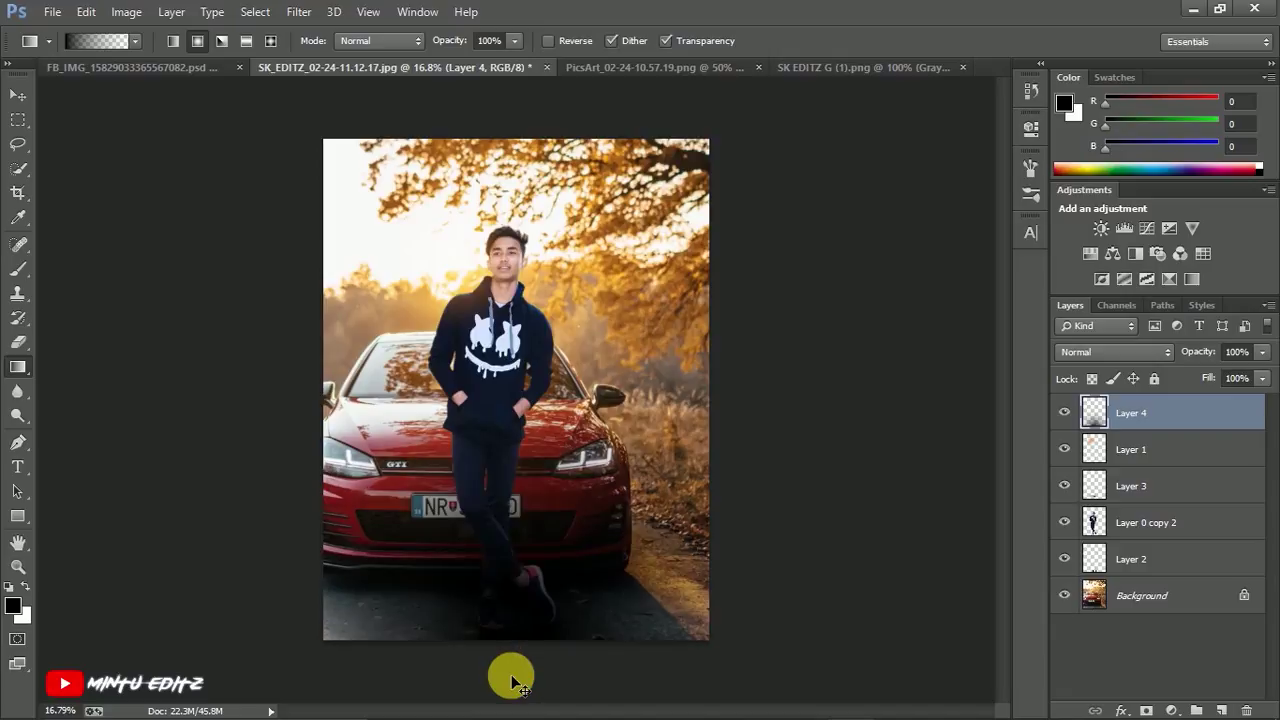
{"action": "key", "text": "ctrl+z"}
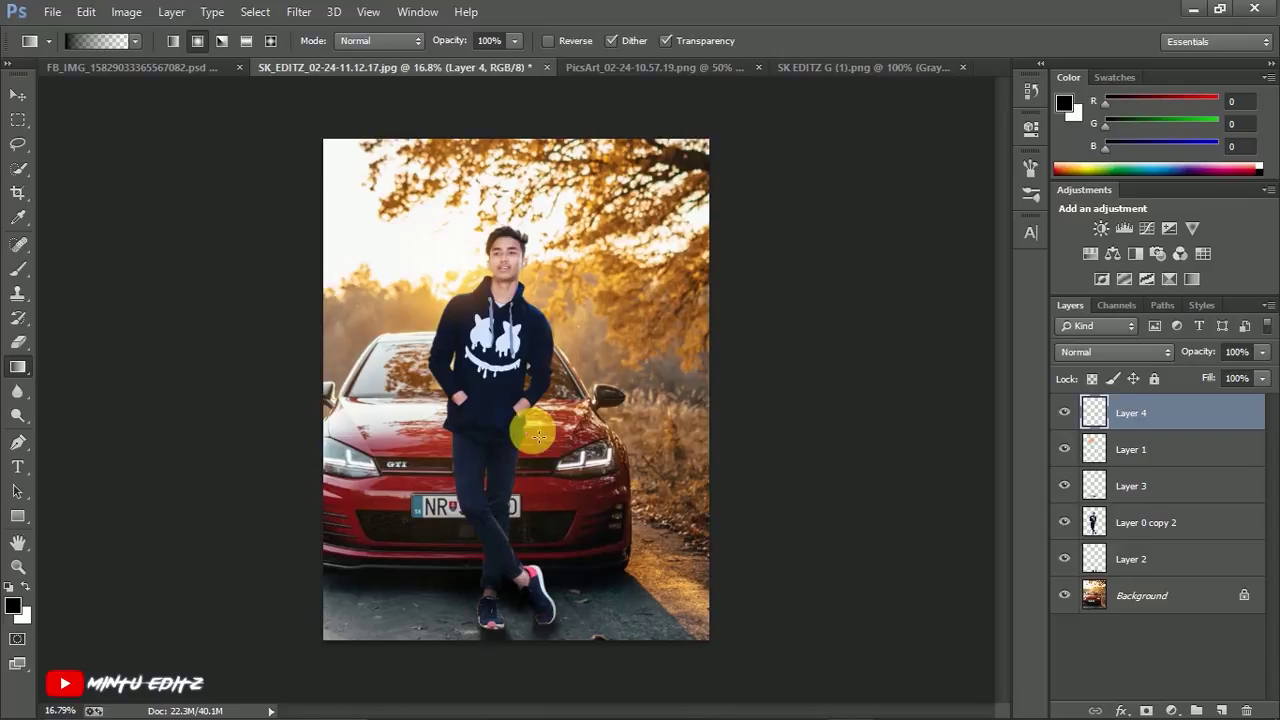
Step: Bring the white-to-black gradient image SK EDITZ G (1).png into the car composite as a new top layer
{"action": "left_click", "coordinate": [893, 70]}
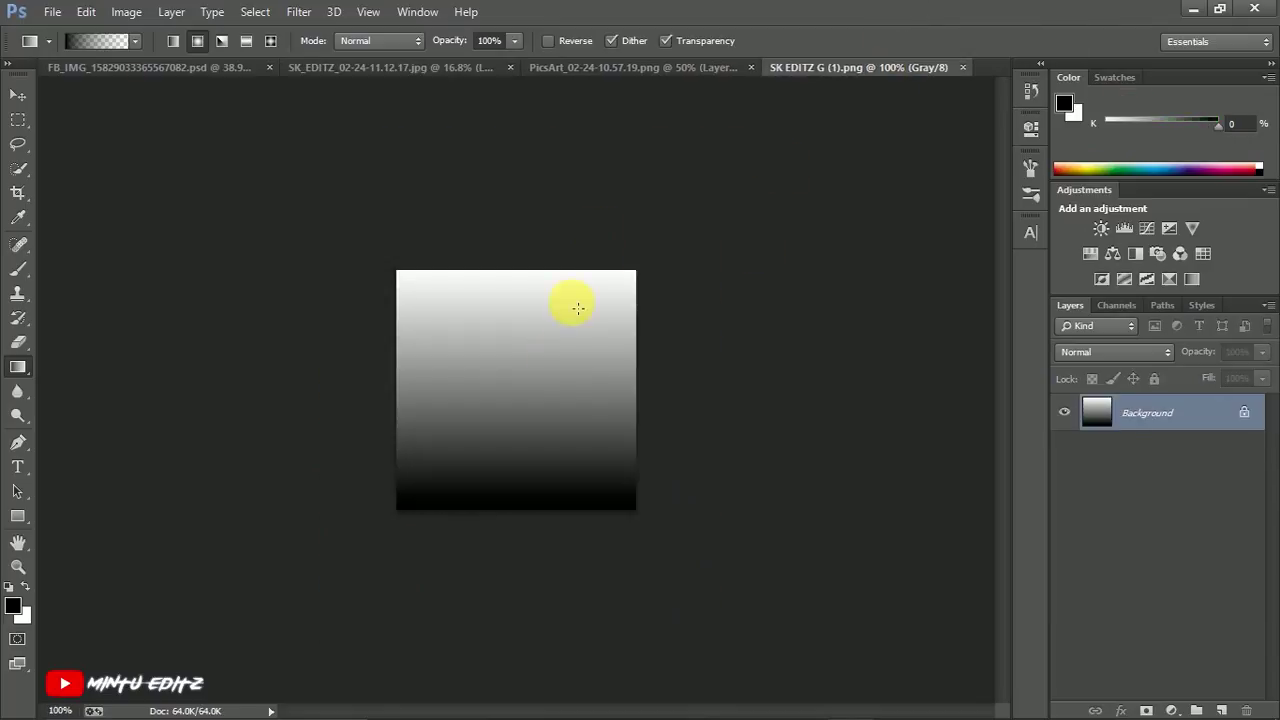
{"action": "left_click", "coordinate": [394, 66]}
{"action": "left_click_drag", "start_coordinate": [485, 480], "coordinate": [514, 534]}
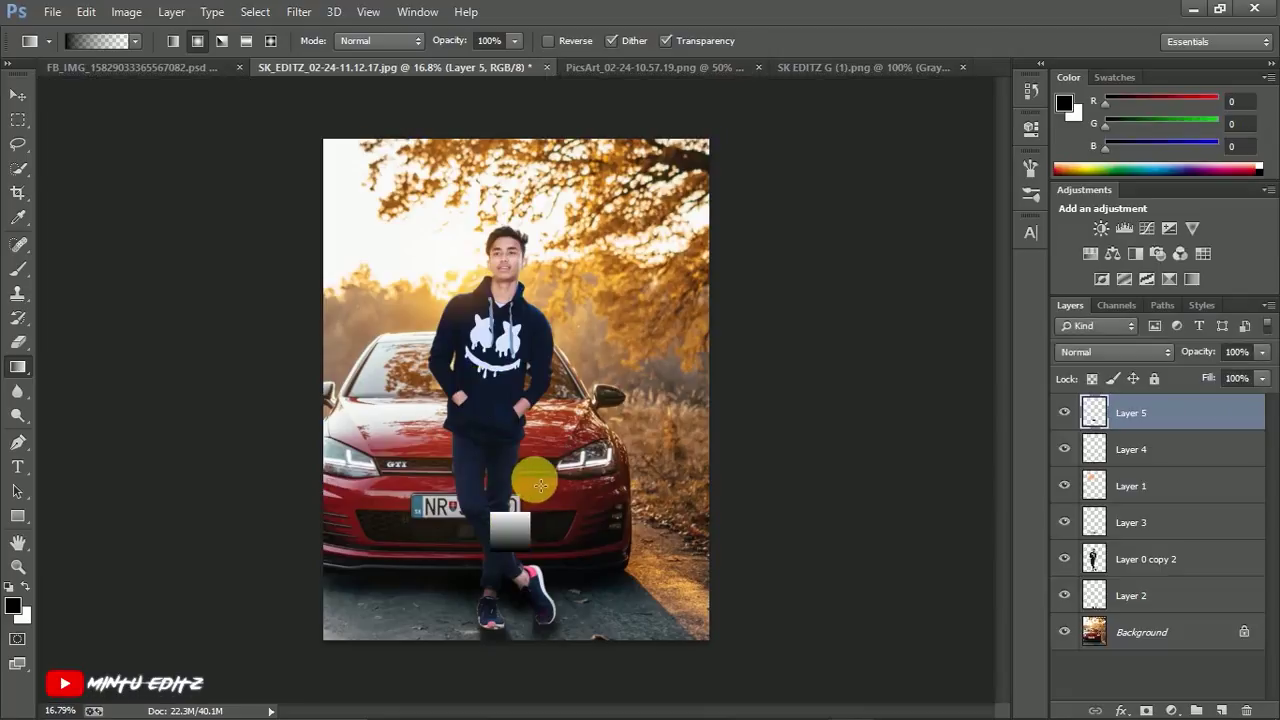
Step: Enlarge the gradient layer to about 1073% and position it over the lower part of the photo
{"action": "key", "text": "ctrl+t"}
{"action": "left_click_drag", "start_coordinate": [542, 519], "coordinate": [727, 136]}
{"action": "left_click_drag", "start_coordinate": [674, 303], "coordinate": [587, 304]}
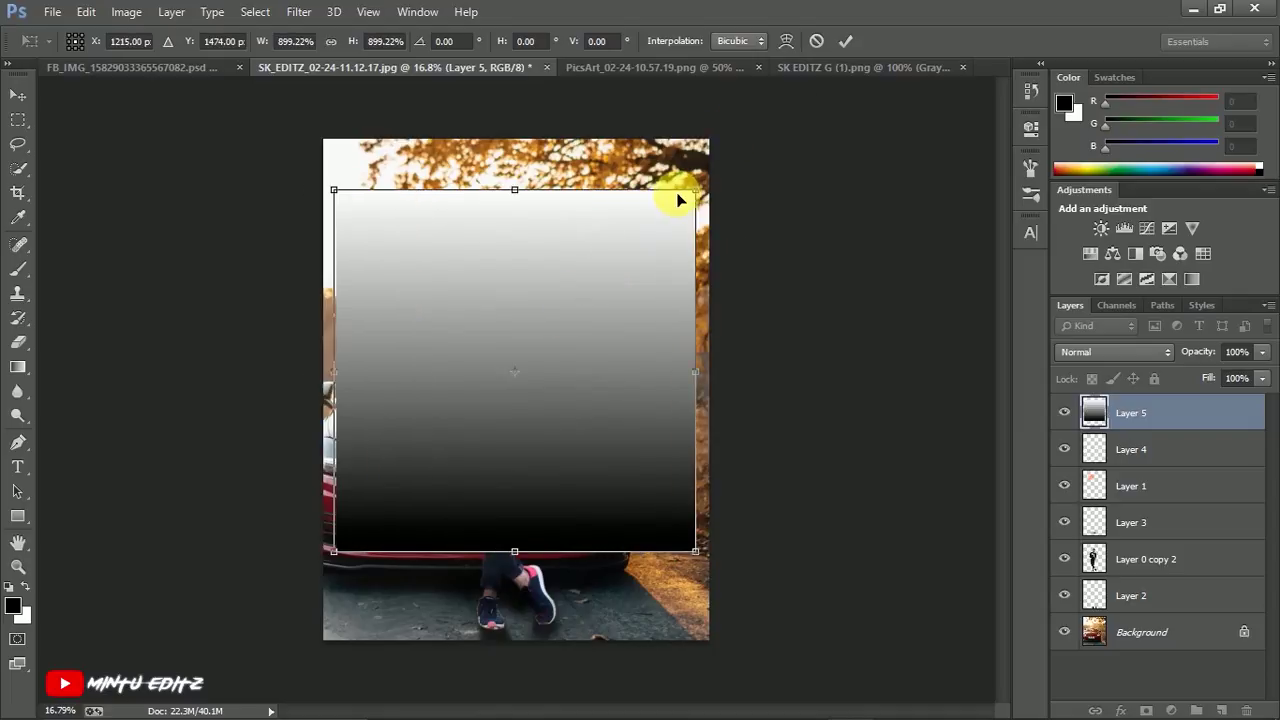
{"action": "left_click_drag", "start_coordinate": [701, 197], "coordinate": [771, 125]}
{"action": "left_click_drag", "start_coordinate": [644, 252], "coordinate": [614, 371]}
{"action": "key", "text": "Return"}
{"action": "key", "text": "g"}
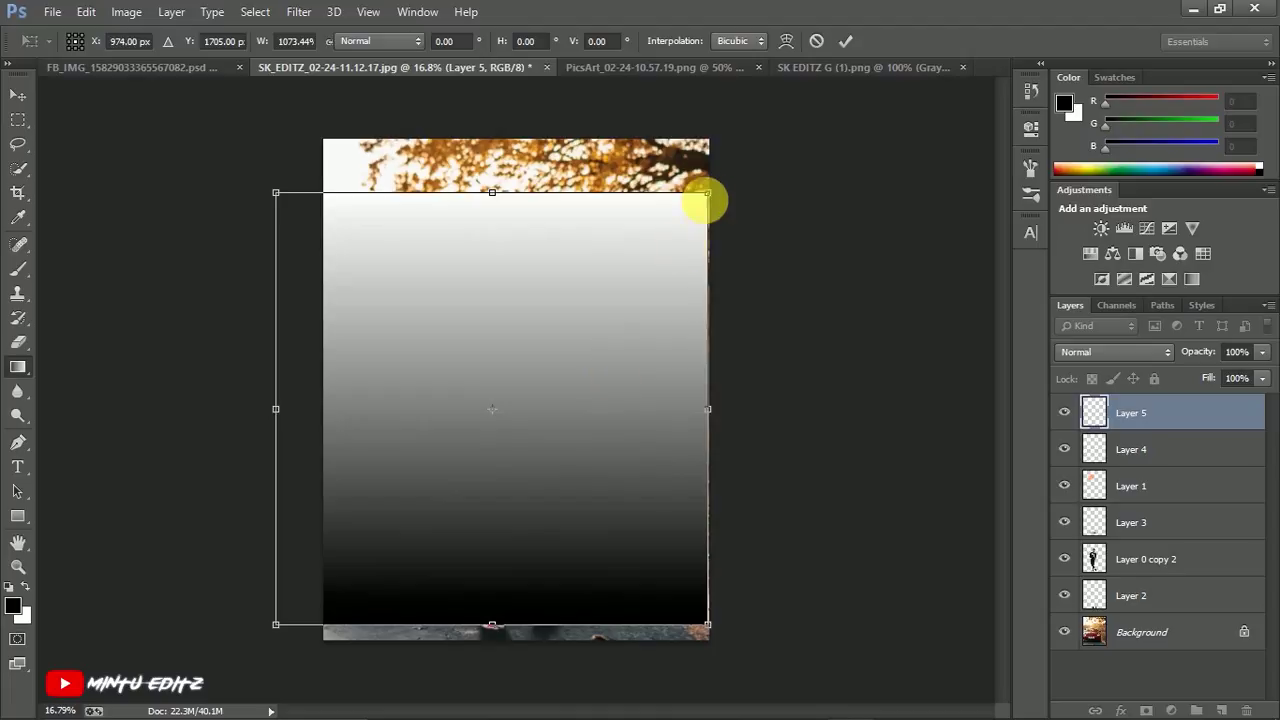
Step: Enlarge the gradient layer by another 110% or so and move it down about 9.31 cm, past the photo's lower edge
{"action": "key", "text": "ctrl+t"}
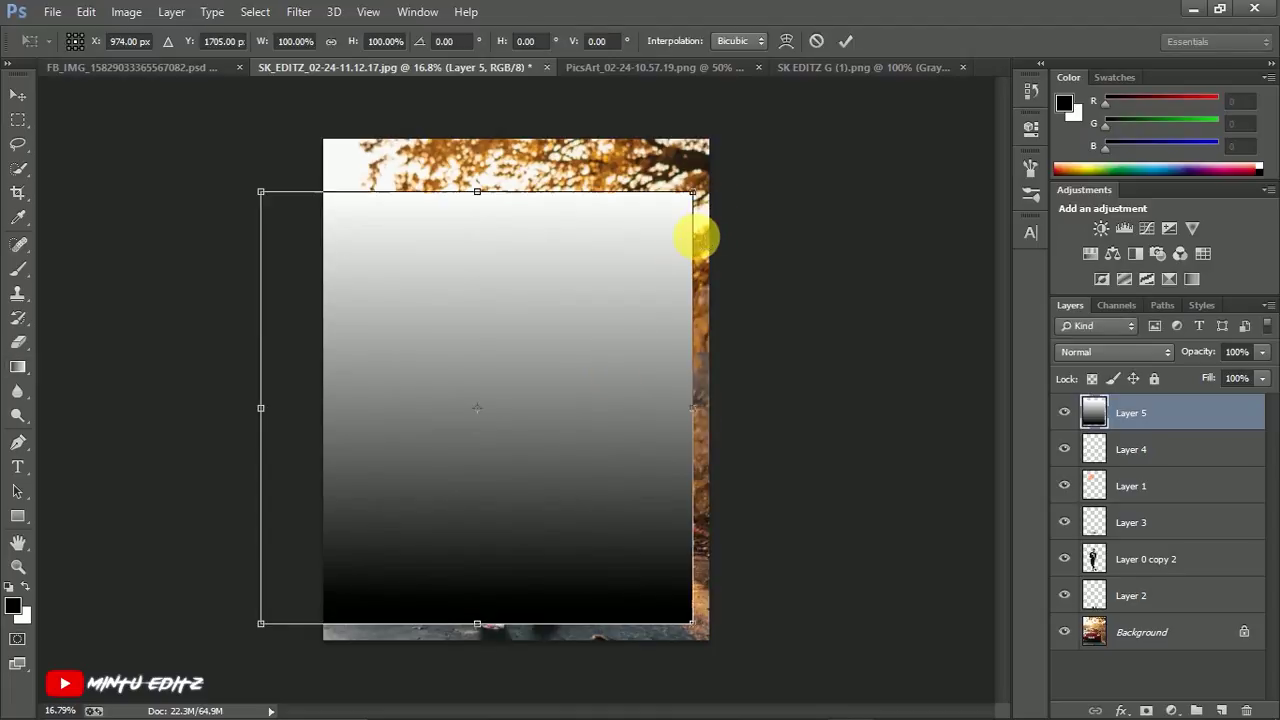
{"action": "left_click_drag", "start_coordinate": [696, 190], "coordinate": [748, 160]}
{"action": "left_click_drag", "start_coordinate": [654, 224], "coordinate": [654, 264]}
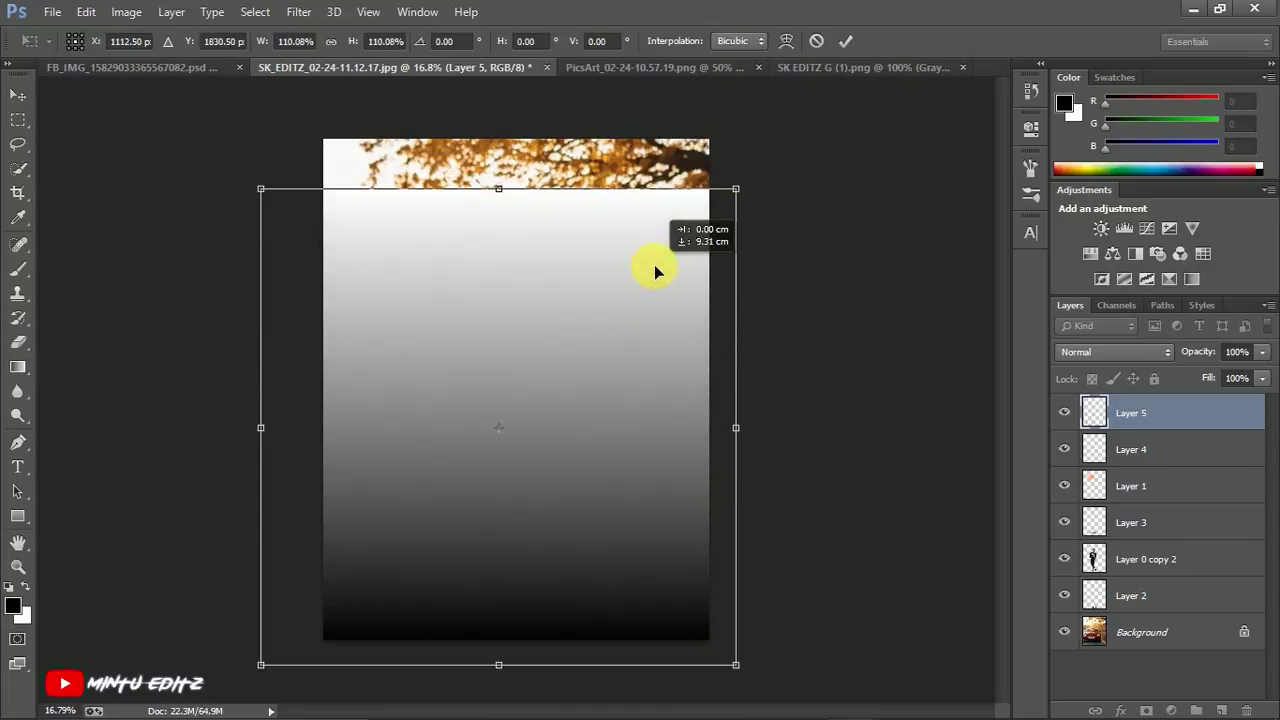
Step: Compare several blend modes on the gradient layer, settle on Multiply, and lower its opacity to 75%
{"action": "left_click", "coordinate": [1110, 352]}
{"action": "left_click", "coordinate": [1108, 150]}
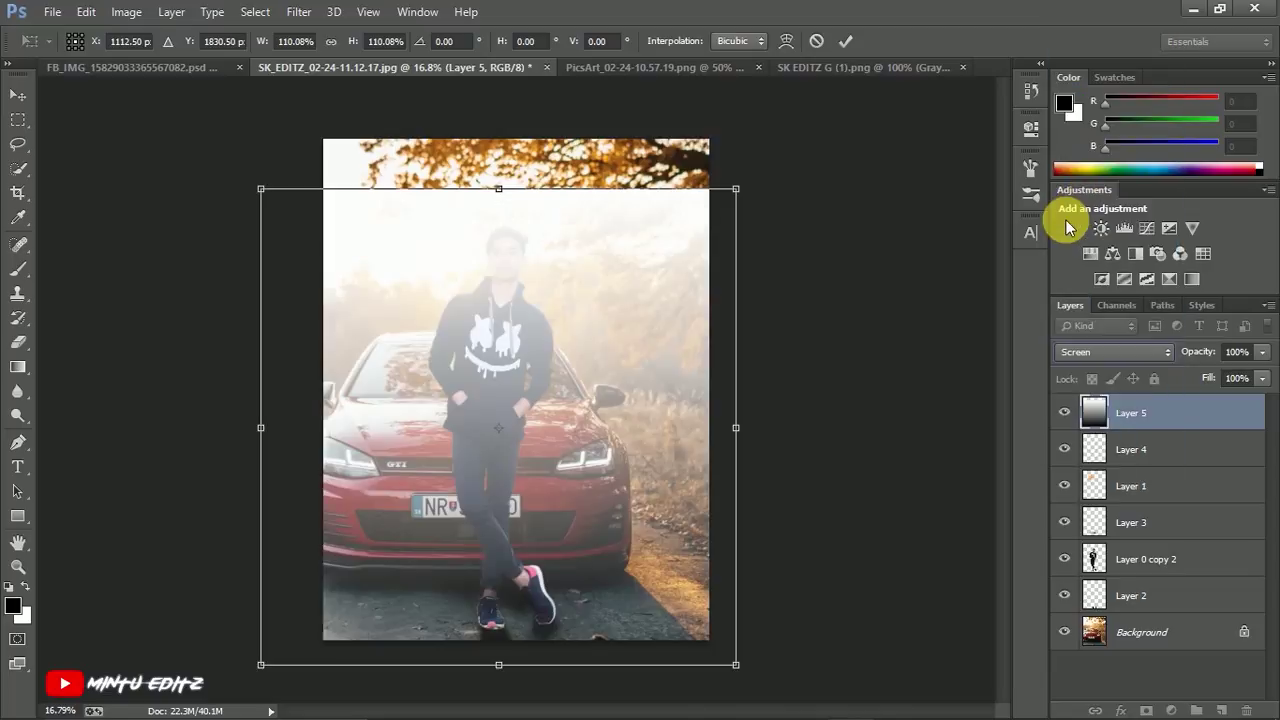
{"action": "left_click", "coordinate": [1096, 352]}
{"action": "left_click", "coordinate": [1110, 174]}
{"action": "left_click", "coordinate": [1100, 352]}
{"action": "left_click", "coordinate": [1085, 84]}
{"action": "left_click", "coordinate": [1078, 352]}
{"action": "left_click", "coordinate": [1091, 70]}
{"action": "left_click", "coordinate": [1092, 352]}
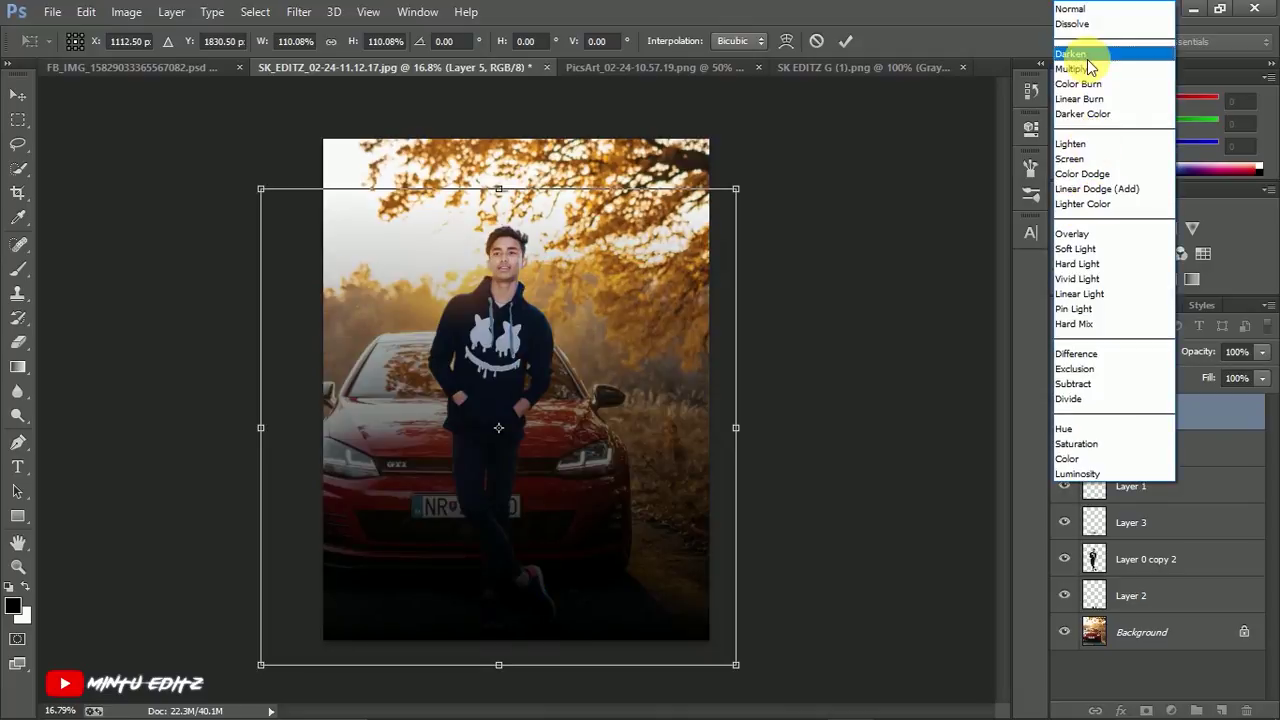
{"action": "left_click", "coordinate": [1087, 54]}
{"action": "left_click", "coordinate": [1083, 353]}
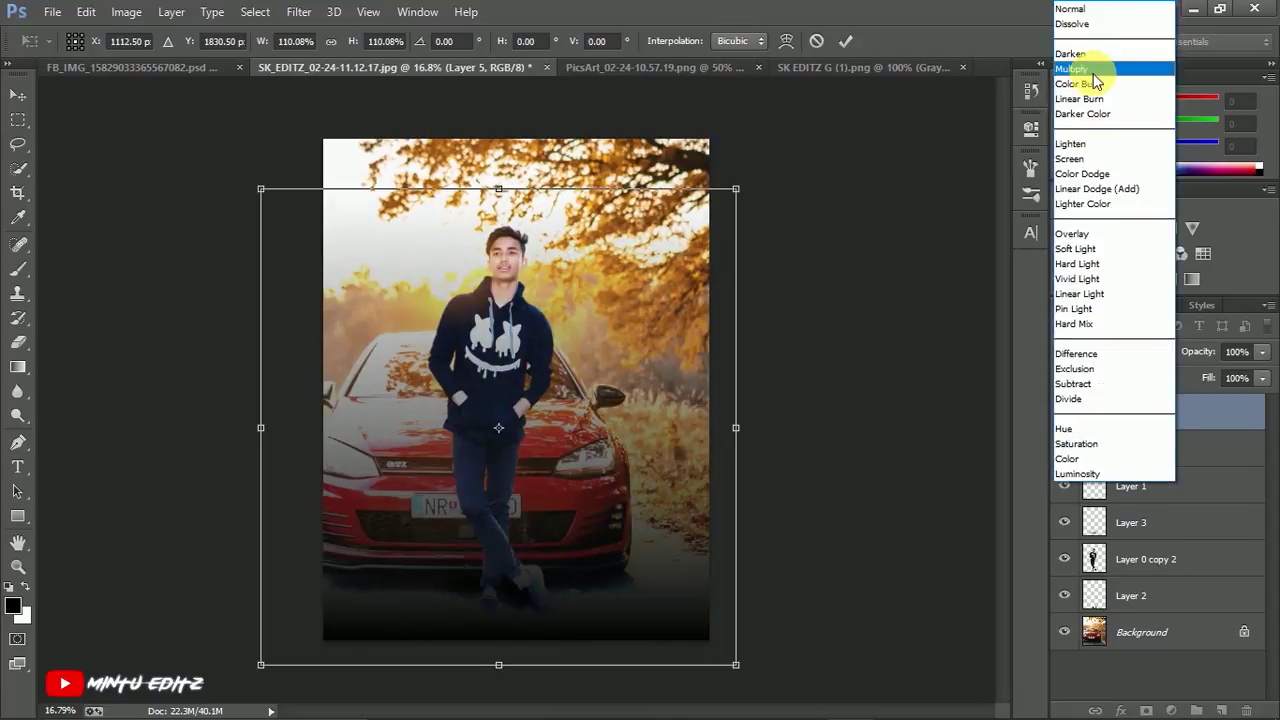
{"action": "left_click", "coordinate": [1092, 76]}
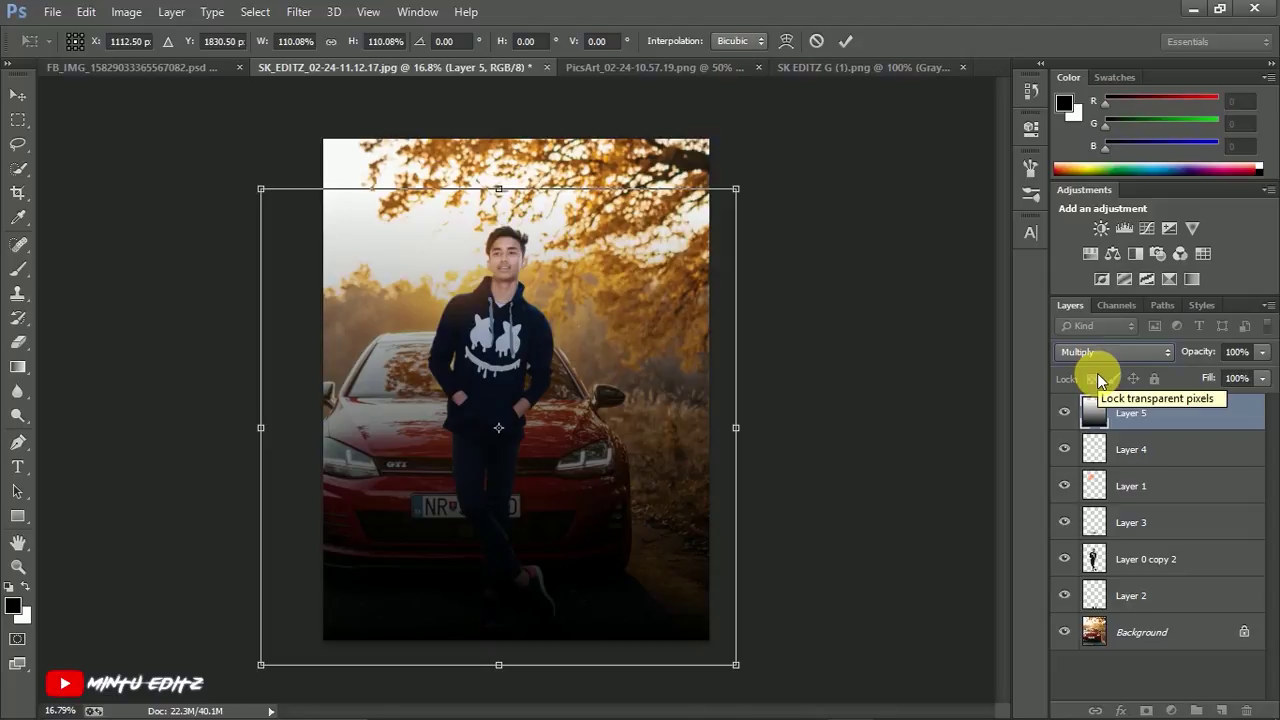
{"action": "left_click_drag", "start_coordinate": [1200, 355], "coordinate": [1171, 343]}
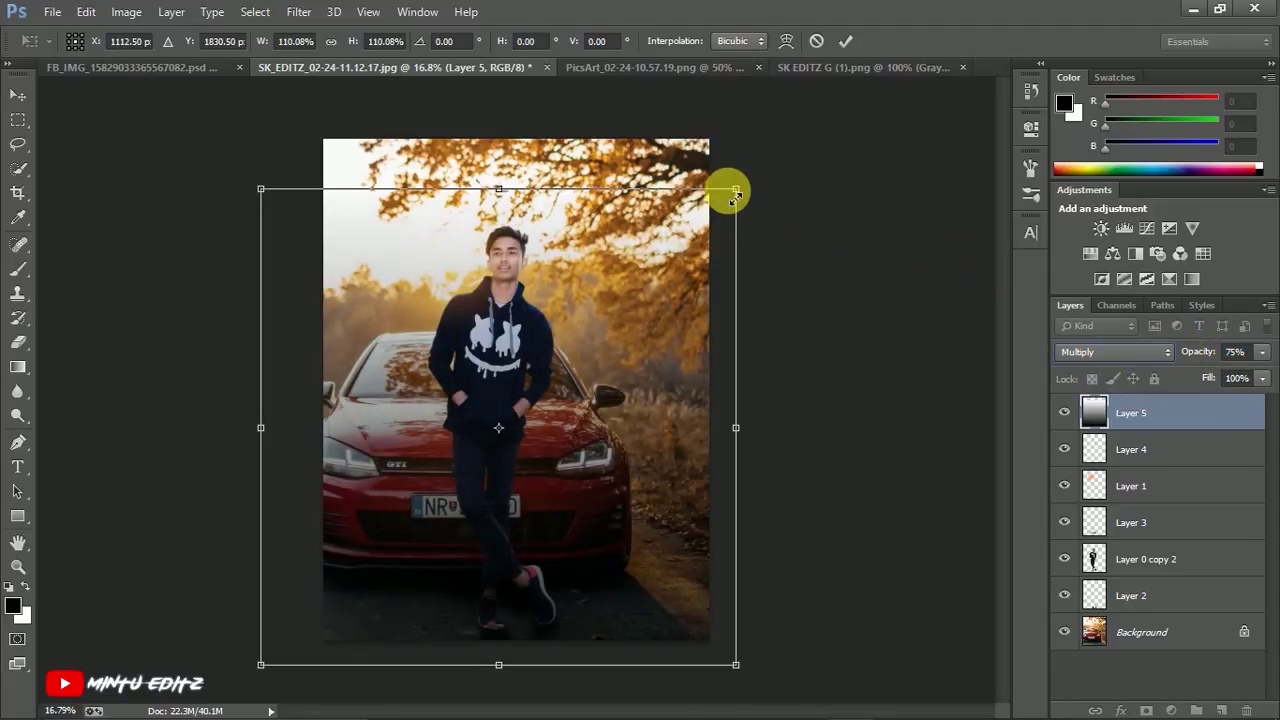
Step: Squash the gradient layer vertically into a low band that darkens only the ground and the car's lower front
{"action": "left_click_drag", "start_coordinate": [498, 190], "coordinate": [501, 524]}
{"action": "mouse_move", "coordinate": [499, 664]}
{"action": "left_mouse_down"}
{"action": "mouse_move", "coordinate": [494, 652]}
{"action": "mouse_move", "coordinate": [505, 655]}
{"action": "left_mouse_up"}
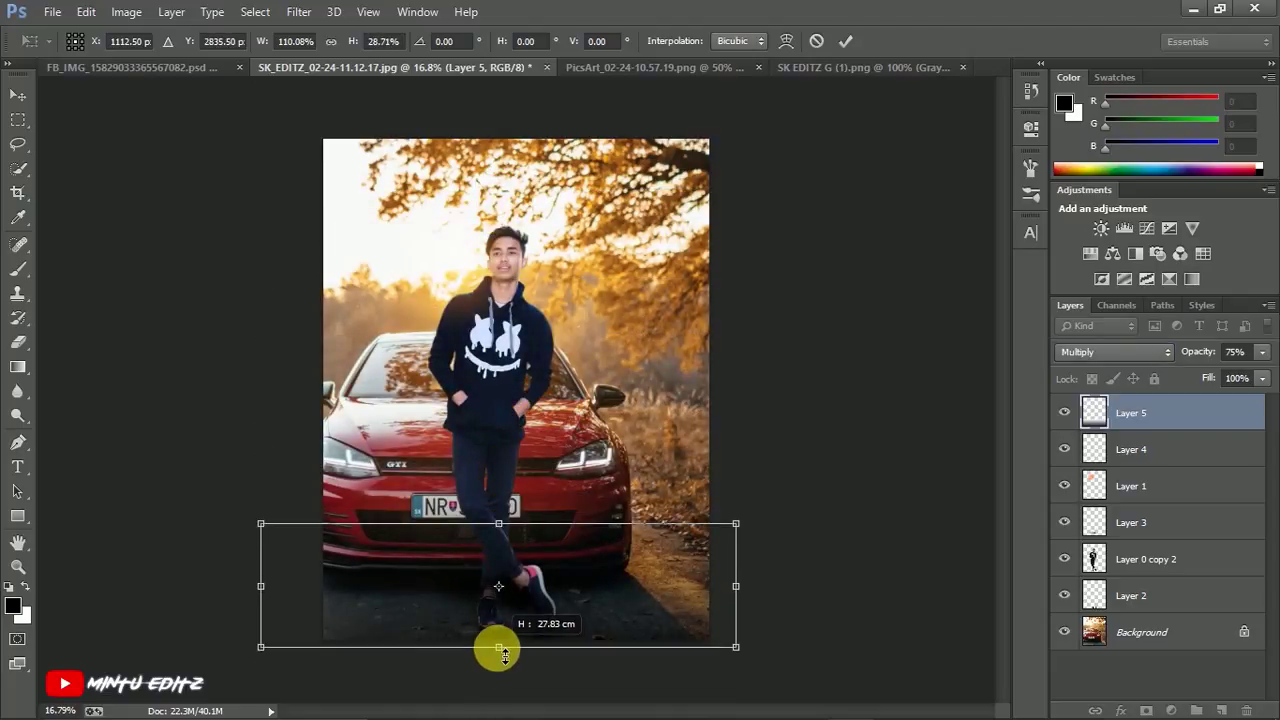
{"action": "mouse_move", "coordinate": [498, 523]}
{"action": "left_mouse_down"}
{"action": "mouse_move", "coordinate": [500, 487]}
{"action": "mouse_move", "coordinate": [506, 505]}
{"action": "left_mouse_up"}
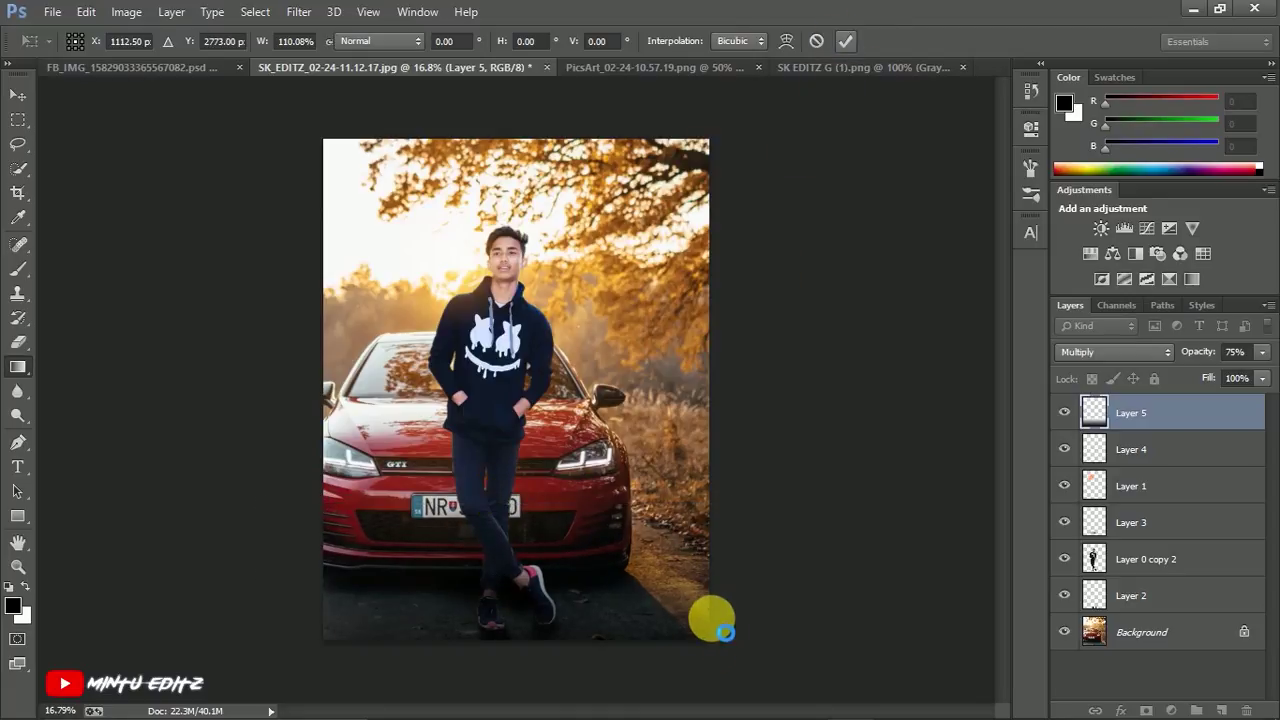
{"action": "scroll", "coordinate": [506, 372], "scroll_direction": "up", "scroll_amount": 4}
{"action": "scroll", "coordinate": [404, 287], "scroll_direction": "up", "scroll_amount": 2}
{"action": "scroll", "coordinate": [451, 271], "scroll_direction": "down", "scroll_amount": 4}
{"action": "scroll", "coordinate": [592, 424], "scroll_direction": "down", "scroll_amount": 1}
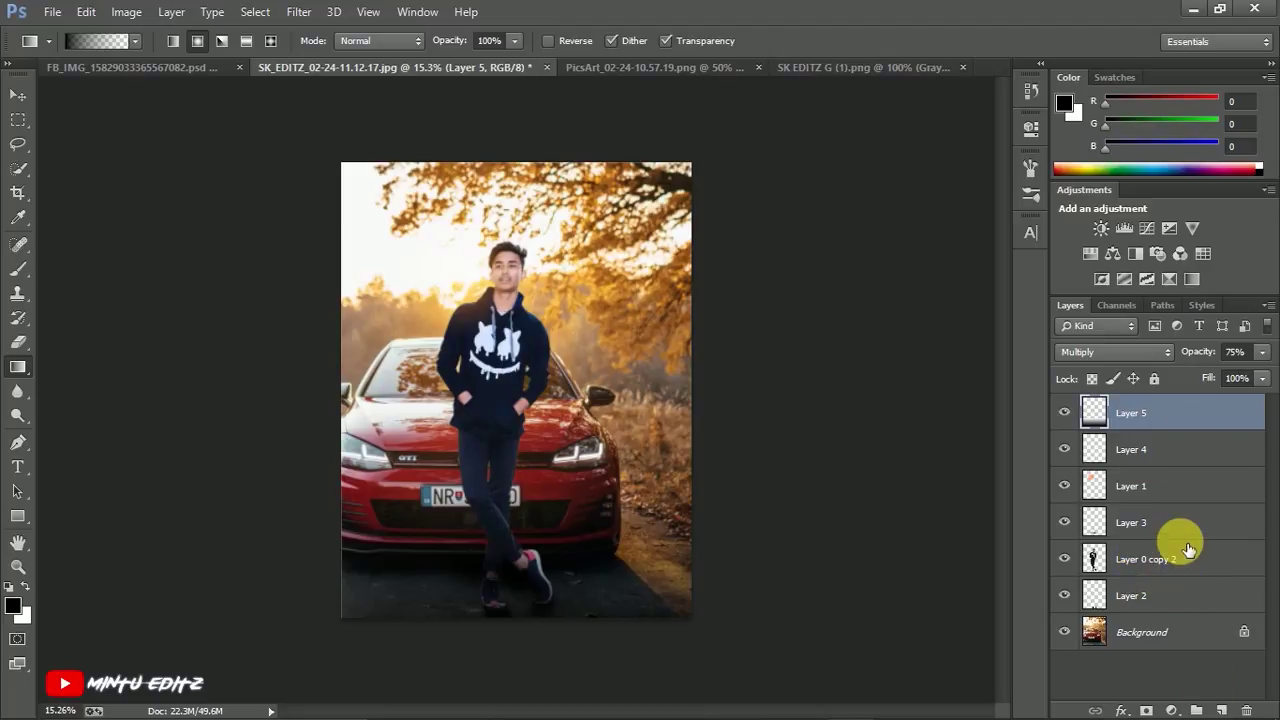
Step: Apply Camera Raw to the Background layer with contrast +11, highlights -25, shadows -7, whites -27, blacks -5 and clarity +21
{"action": "left_click", "coordinate": [1152, 624]}
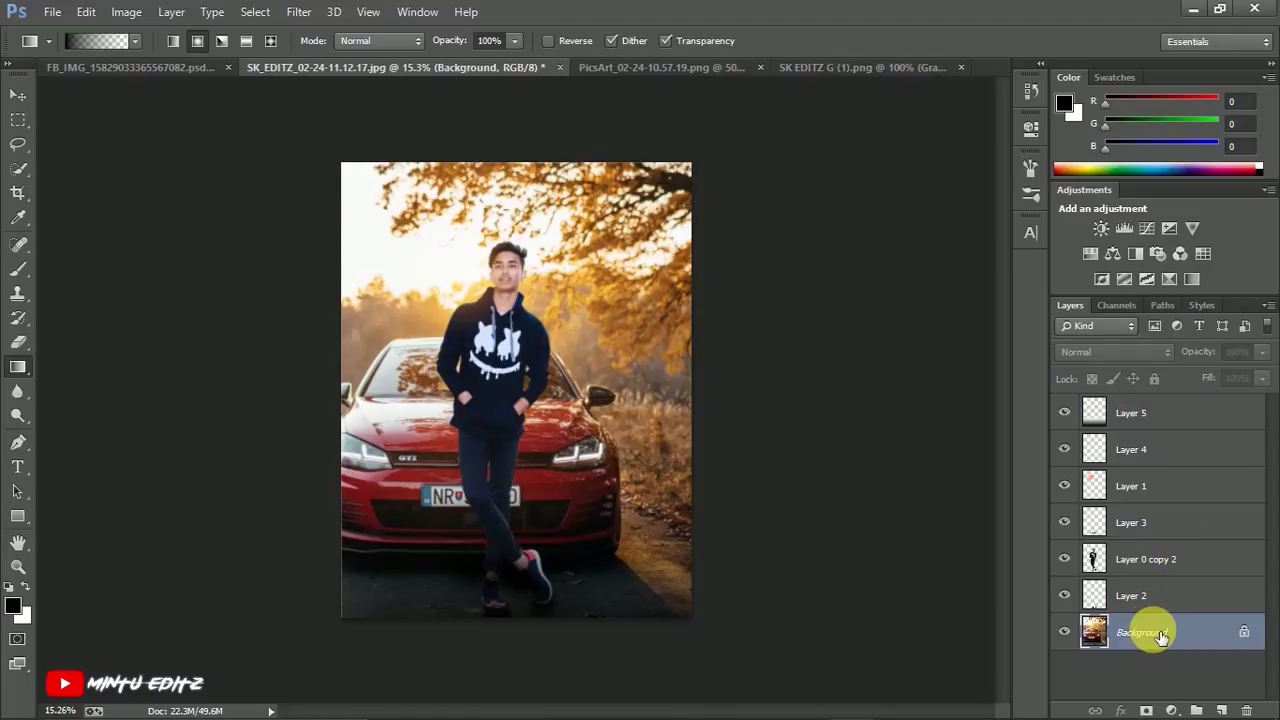
{"action": "left_click", "coordinate": [296, 11]}
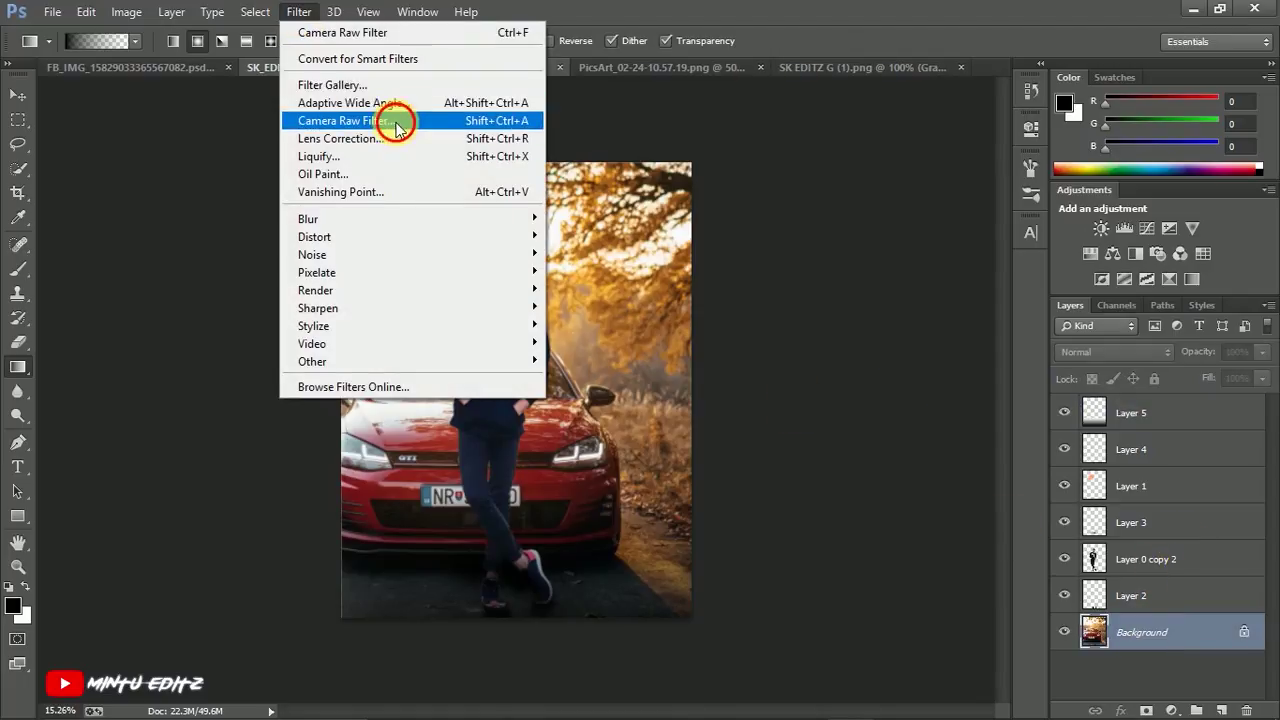
{"action": "left_click", "coordinate": [1195, 620]}
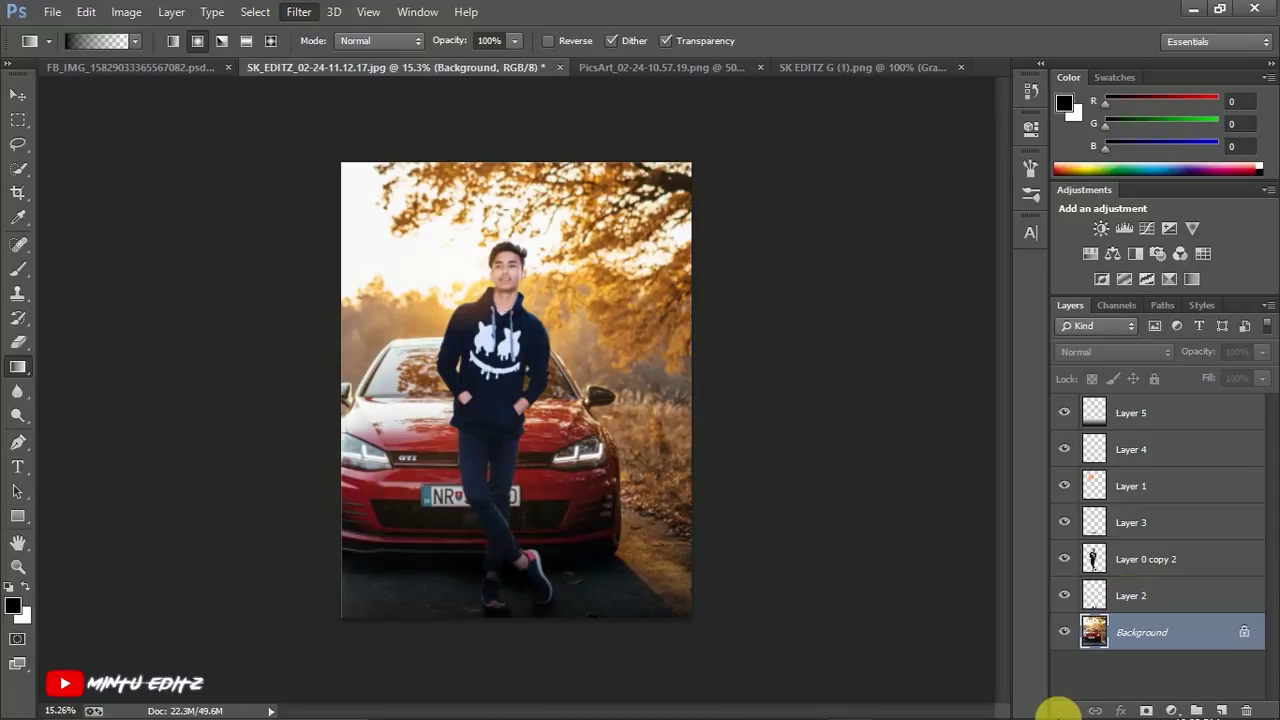
{"action": "key", "text": "shift+ctrl+a"}
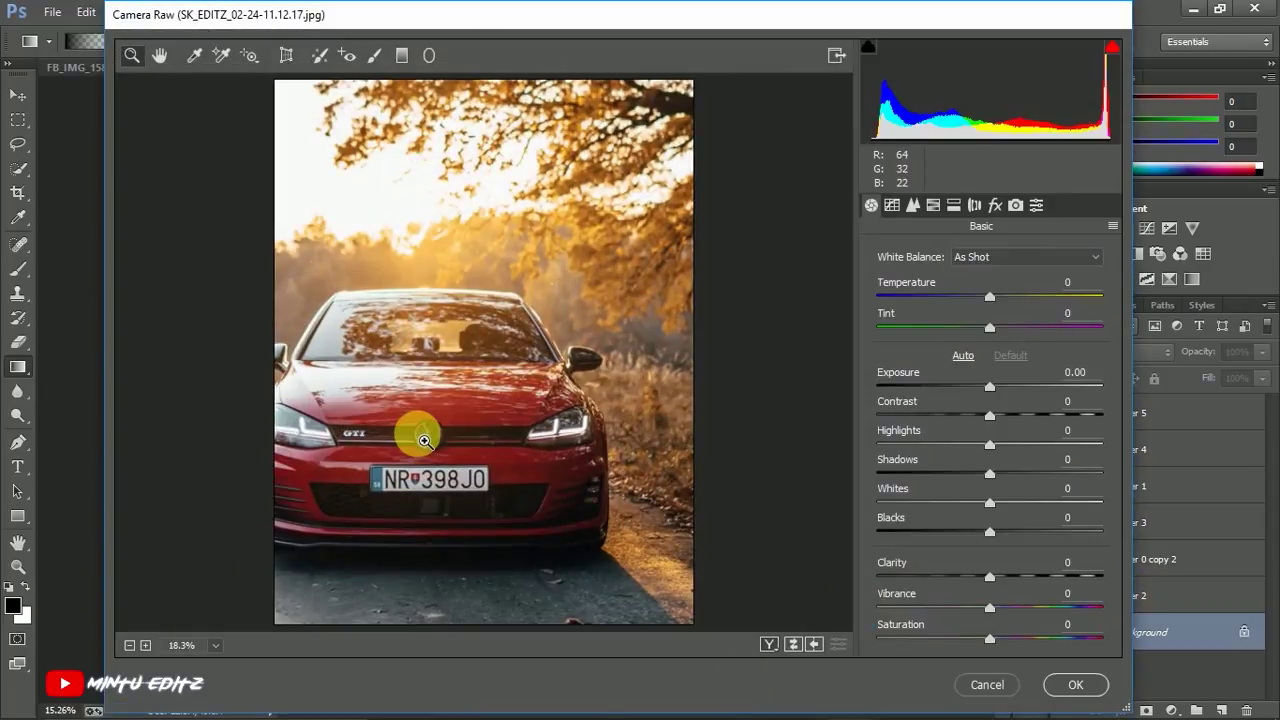
{"action": "left_click_drag", "start_coordinate": [989, 578], "coordinate": [955, 457]}
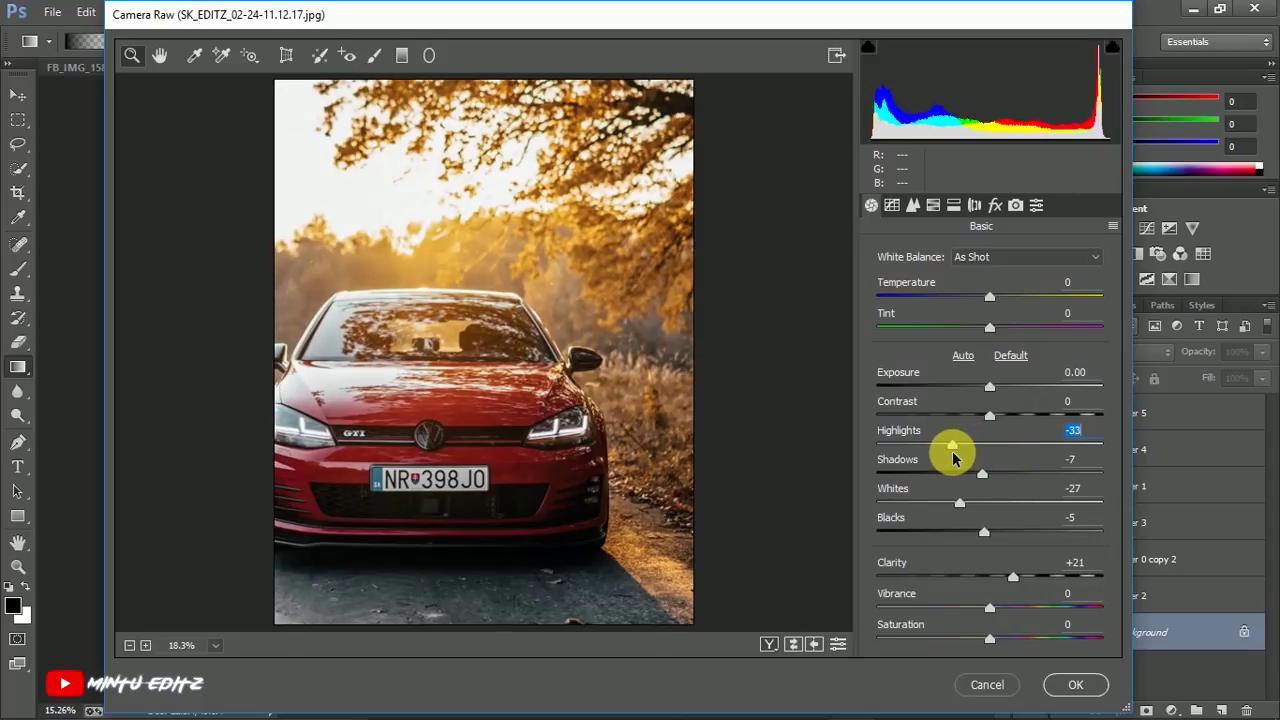
{"action": "mouse_move", "coordinate": [989, 414]}
{"action": "left_mouse_down"}
{"action": "mouse_move", "coordinate": [1020, 425]}
{"action": "mouse_move", "coordinate": [971, 386]}
{"action": "mouse_move", "coordinate": [991, 391]}
{"action": "left_mouse_up"}
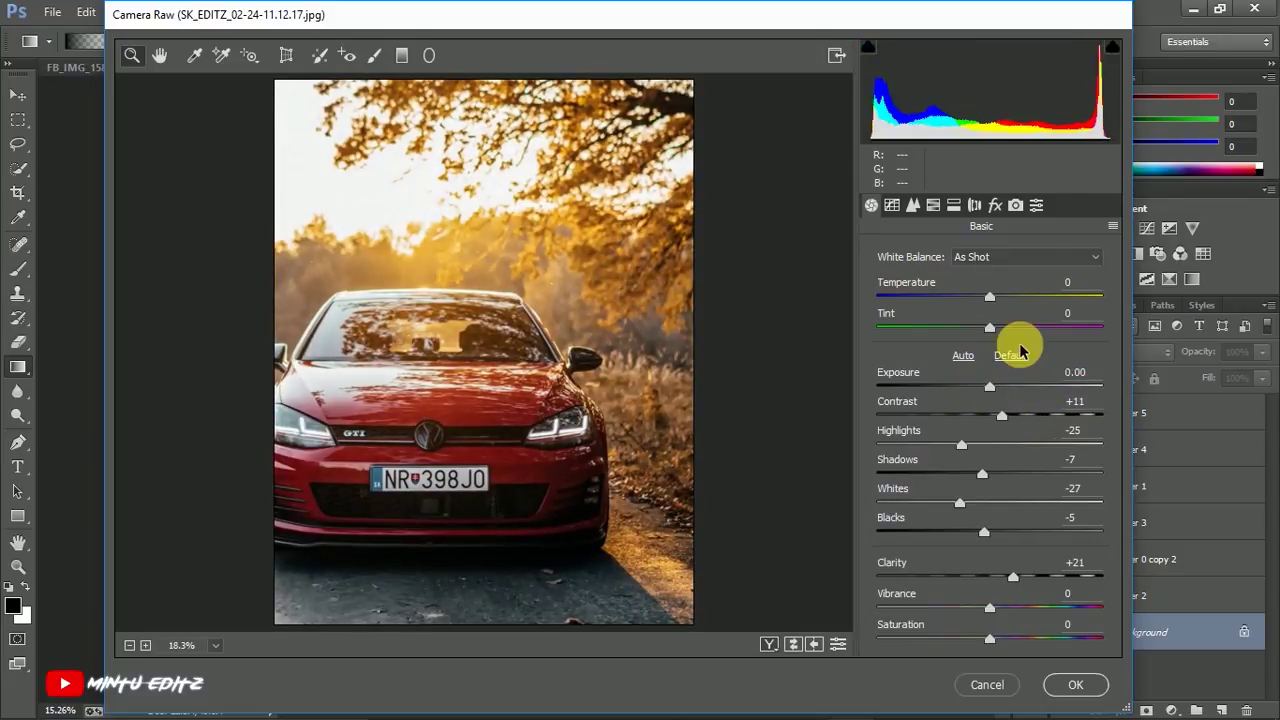
Step: Adjust the parametric tone curve to highlights +18, lights -13, darks +11 and shadows -4
{"action": "left_click", "coordinate": [891, 205]}
{"action": "left_click_drag", "start_coordinate": [966, 550], "coordinate": [1016, 553]}
{"action": "left_click_drag", "start_coordinate": [989, 583], "coordinate": [975, 632]}
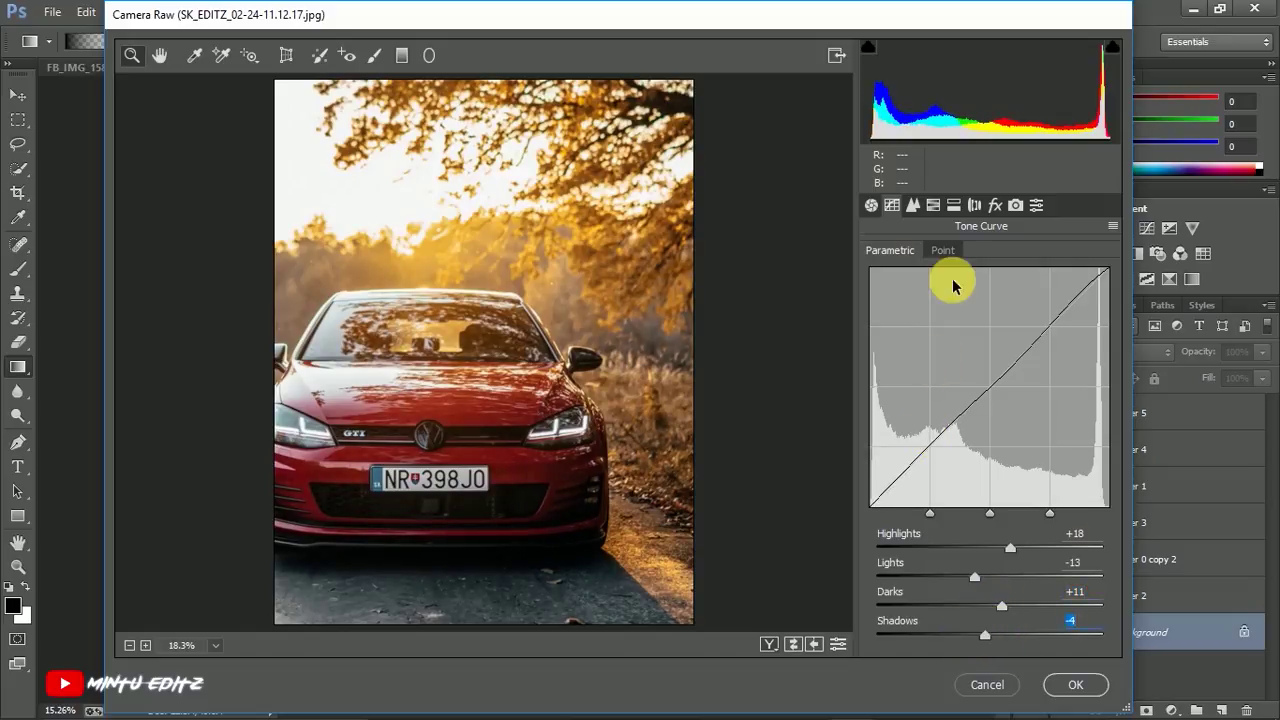
Step: Set sharpening masking to 9, luminance noise reduction to 13 with detail 53 and contrast 13, and colour to 12 with smoothness 53
{"action": "left_click", "coordinate": [915, 205]}
{"action": "left_click_drag", "start_coordinate": [877, 370], "coordinate": [897, 381]}
{"action": "left_click_drag", "start_coordinate": [886, 434], "coordinate": [900, 437]}
{"action": "left_click_drag", "start_coordinate": [985, 470], "coordinate": [990, 470]}
{"action": "left_click_drag", "start_coordinate": [900, 499], "coordinate": [874, 526]}
{"action": "left_click_drag", "start_coordinate": [875, 530], "coordinate": [902, 502]}
{"action": "scroll", "coordinate": [960, 545], "scroll_direction": "down", "scroll_amount": 1}
{"action": "left_click_drag", "start_coordinate": [984, 567], "coordinate": [991, 567]}
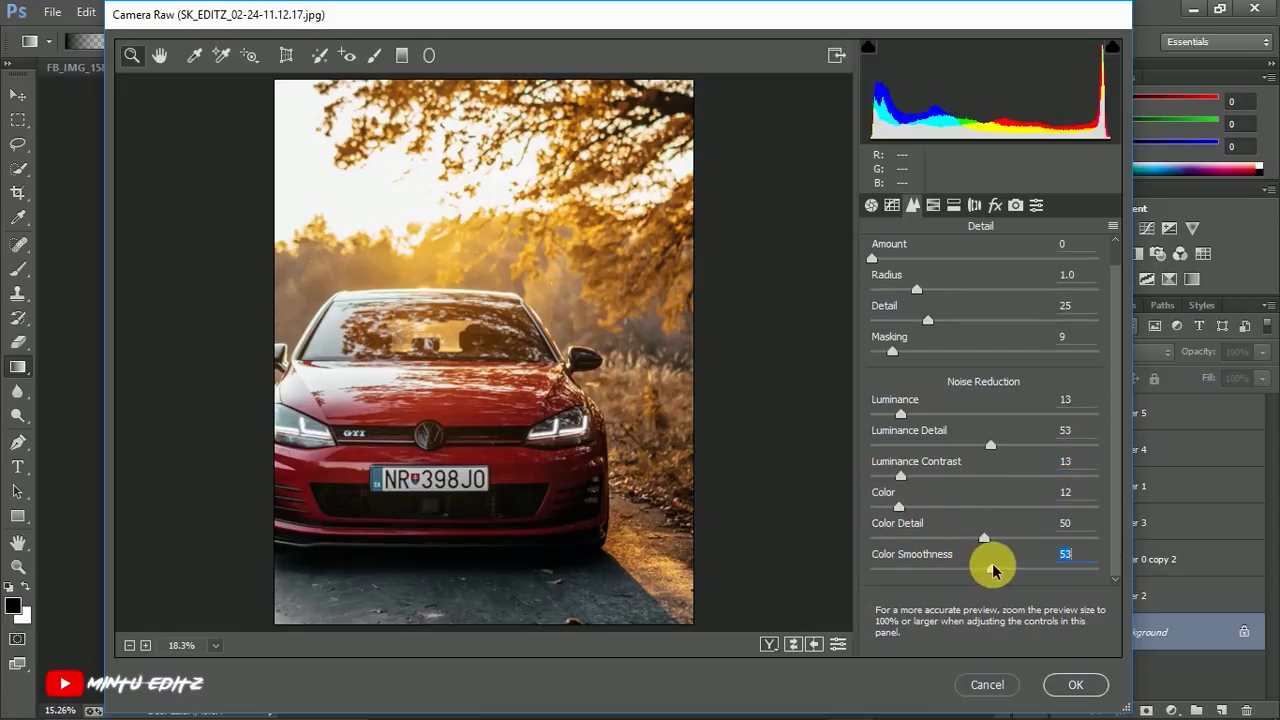
Step: Set the HSL luminance to reds -25, oranges -13, yellows +8 and magentas -10
{"action": "left_click", "coordinate": [933, 205]}
{"action": "left_click_drag", "start_coordinate": [990, 343], "coordinate": [975, 374]}
{"action": "left_click_drag", "start_coordinate": [989, 404], "coordinate": [1007, 410]}
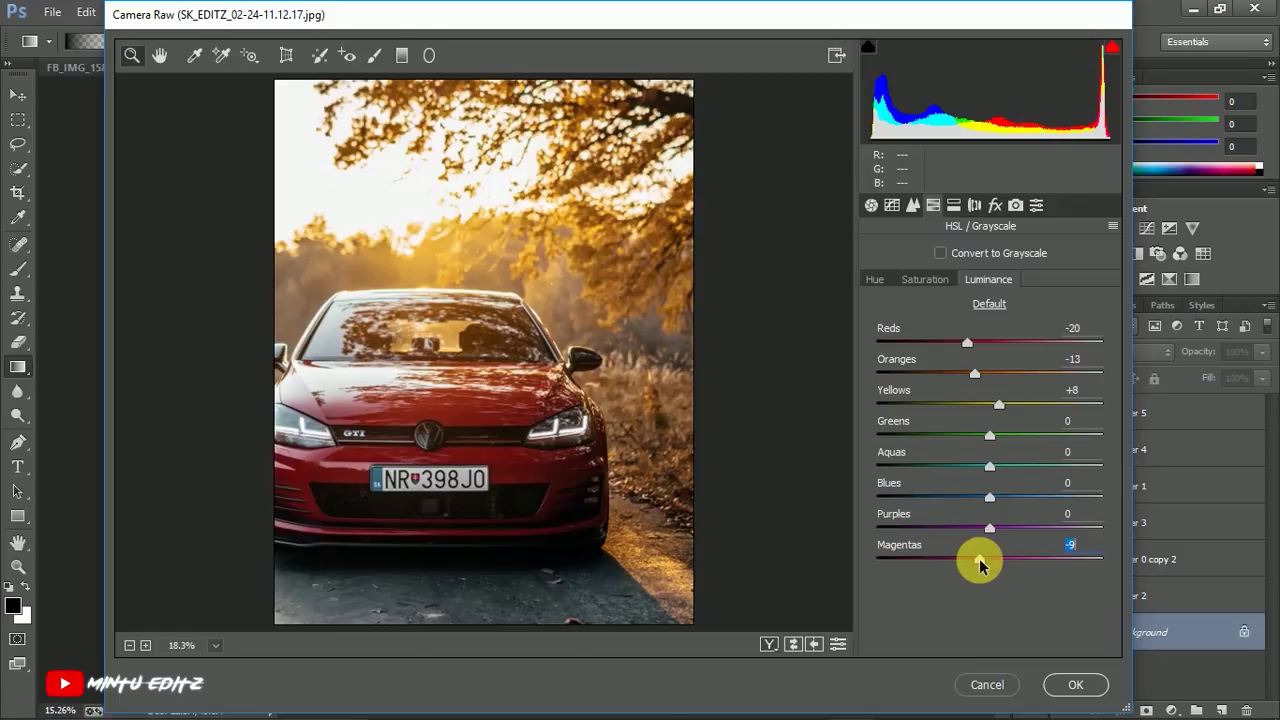
{"action": "left_click_drag", "start_coordinate": [979, 565], "coordinate": [977, 563]}
{"action": "left_click", "coordinate": [967, 345]}
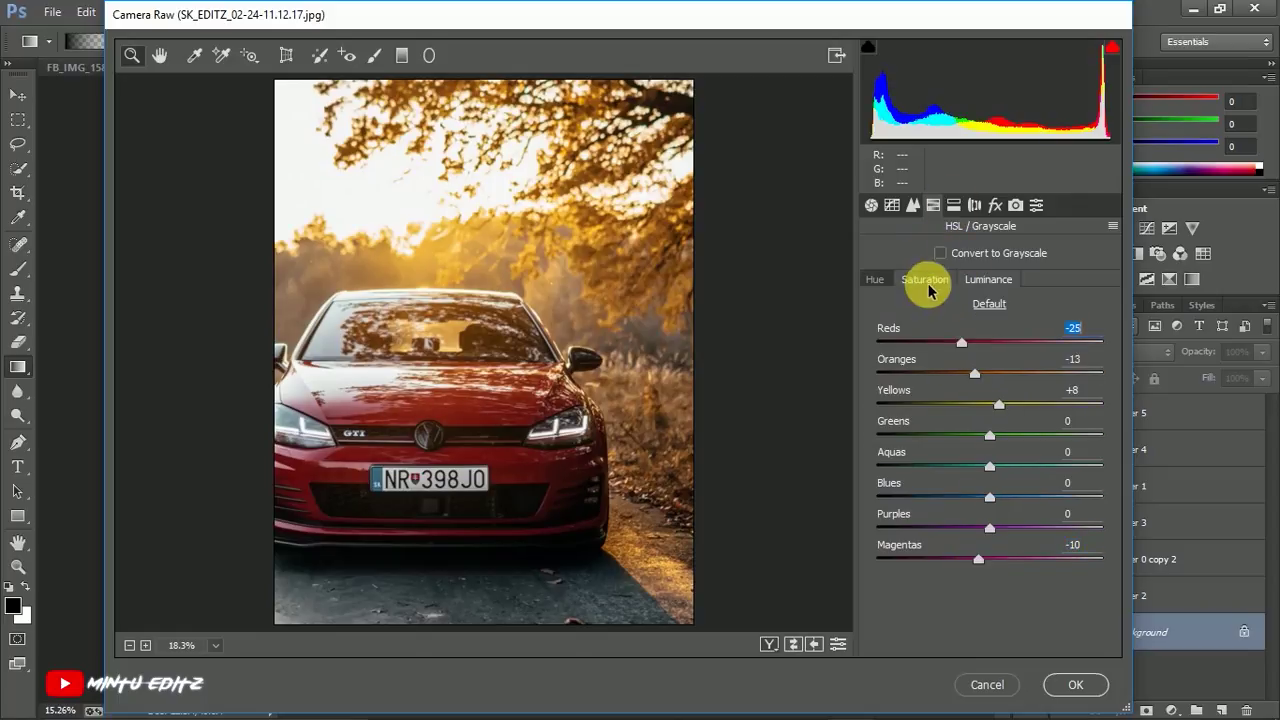
Step: Raise the reds saturation to about +34 and shift the hue of the reds to -18 and the oranges to -28
{"action": "left_click", "coordinate": [925, 279]}
{"action": "left_click", "coordinate": [991, 346]}
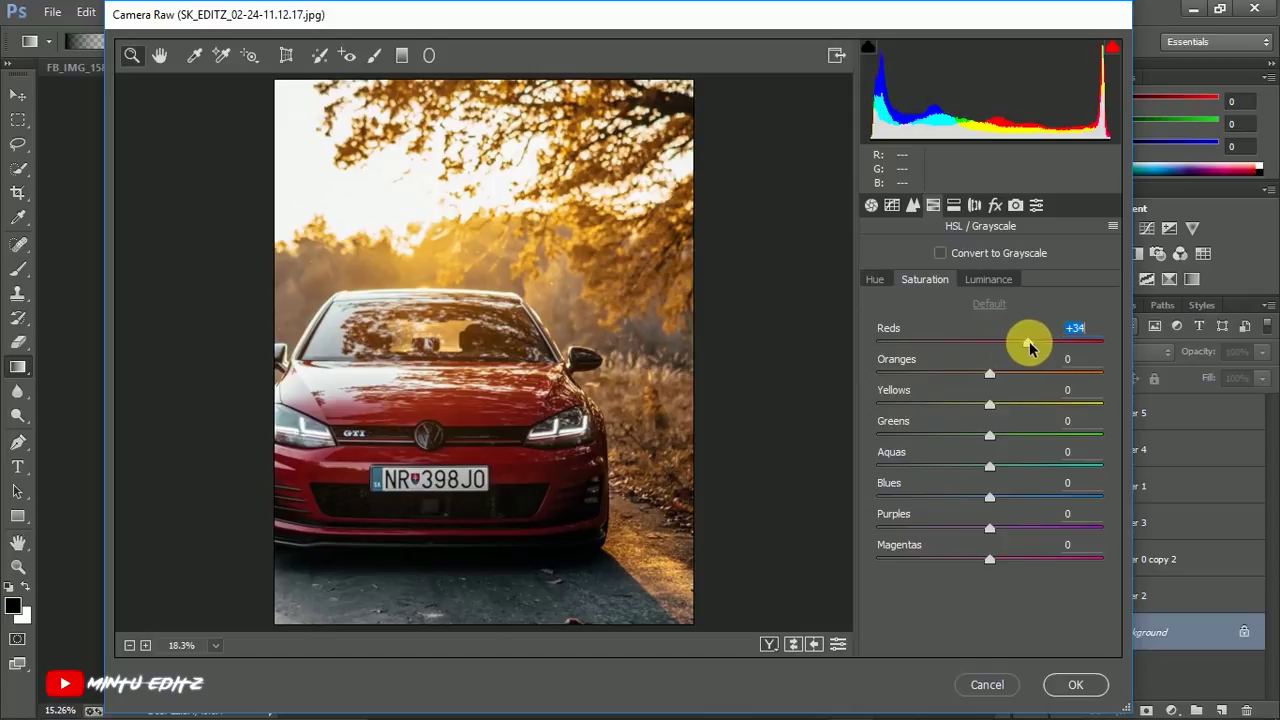
{"action": "left_click", "coordinate": [876, 279]}
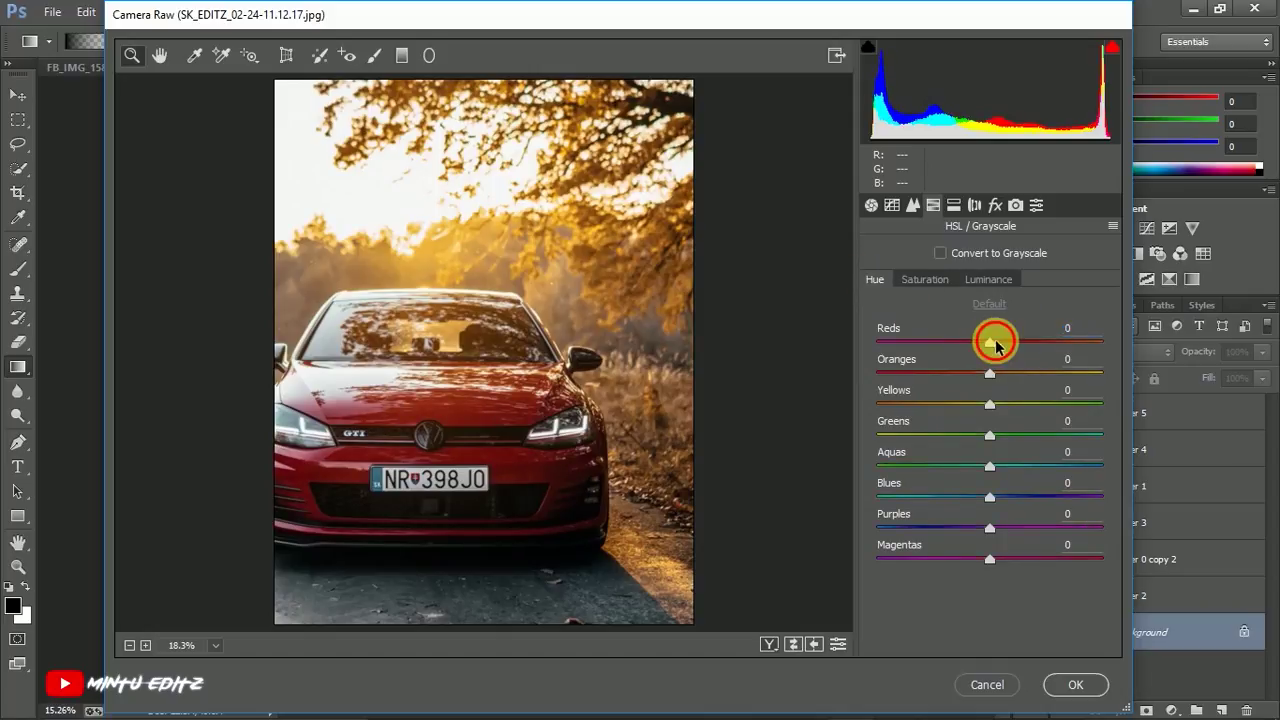
{"action": "left_click_drag", "start_coordinate": [1008, 340], "coordinate": [984, 343]}
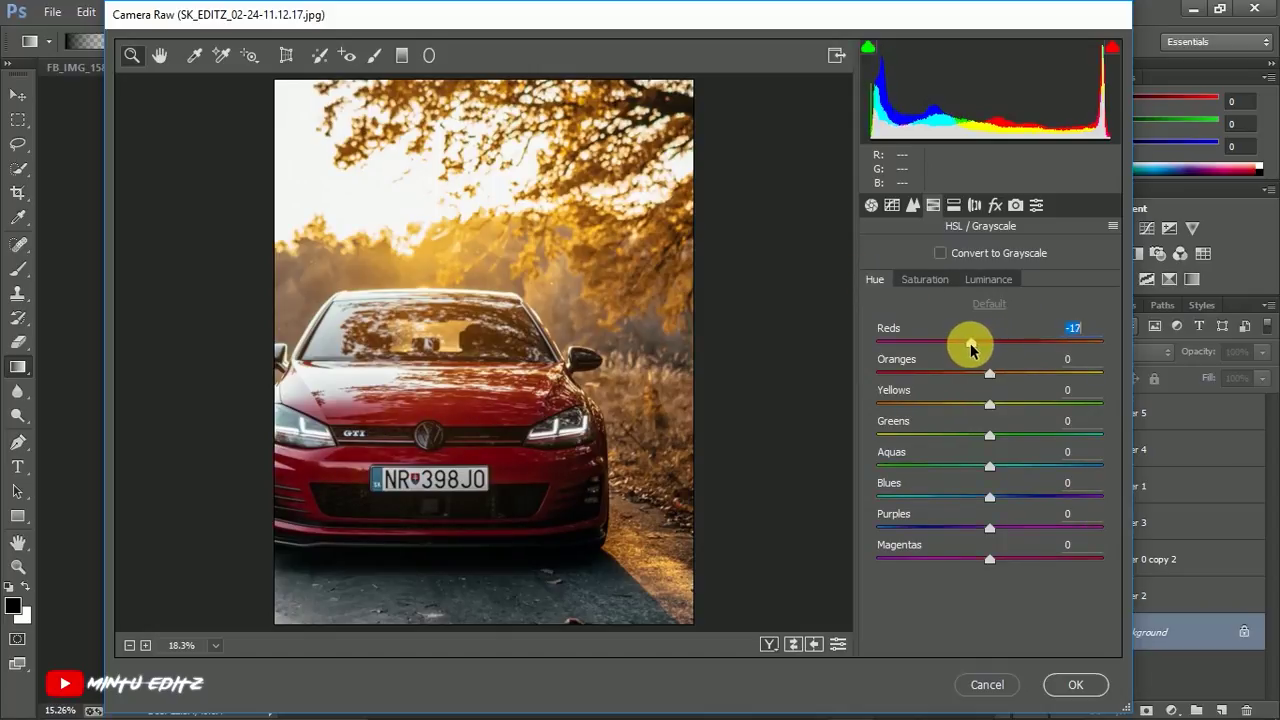
{"action": "left_click", "coordinate": [987, 376]}
{"action": "left_click_drag", "start_coordinate": [993, 382], "coordinate": [975, 384]}
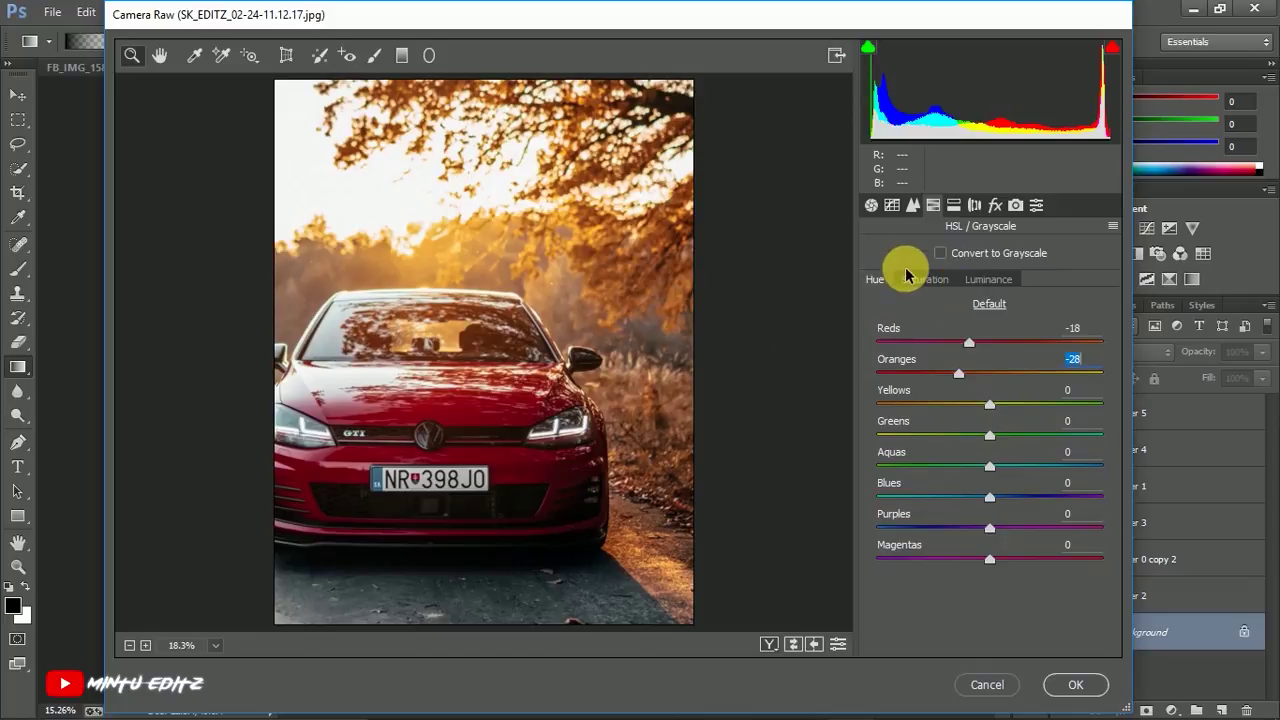
Step: Review the split toning and lens correction settings, and apply the Camera Raw adjustments to the background
{"action": "left_click", "coordinate": [954, 205]}
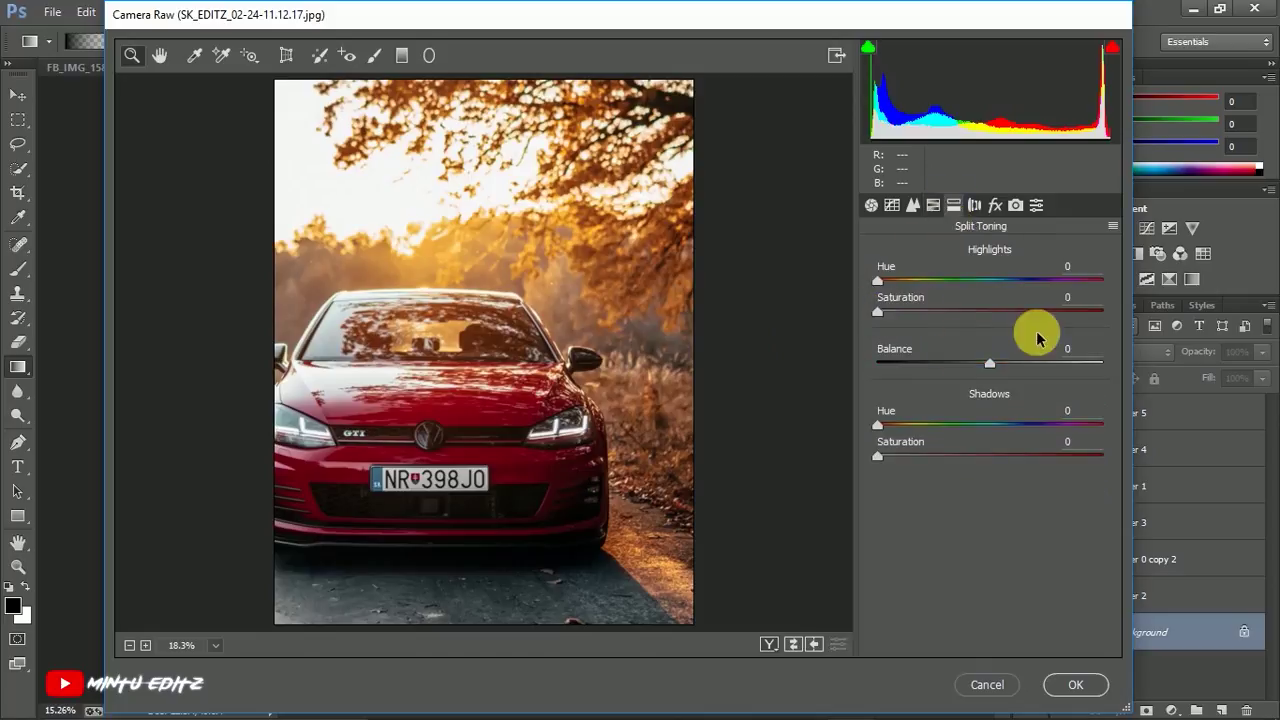
{"action": "left_click_drag", "start_coordinate": [880, 311], "coordinate": [857, 334]}
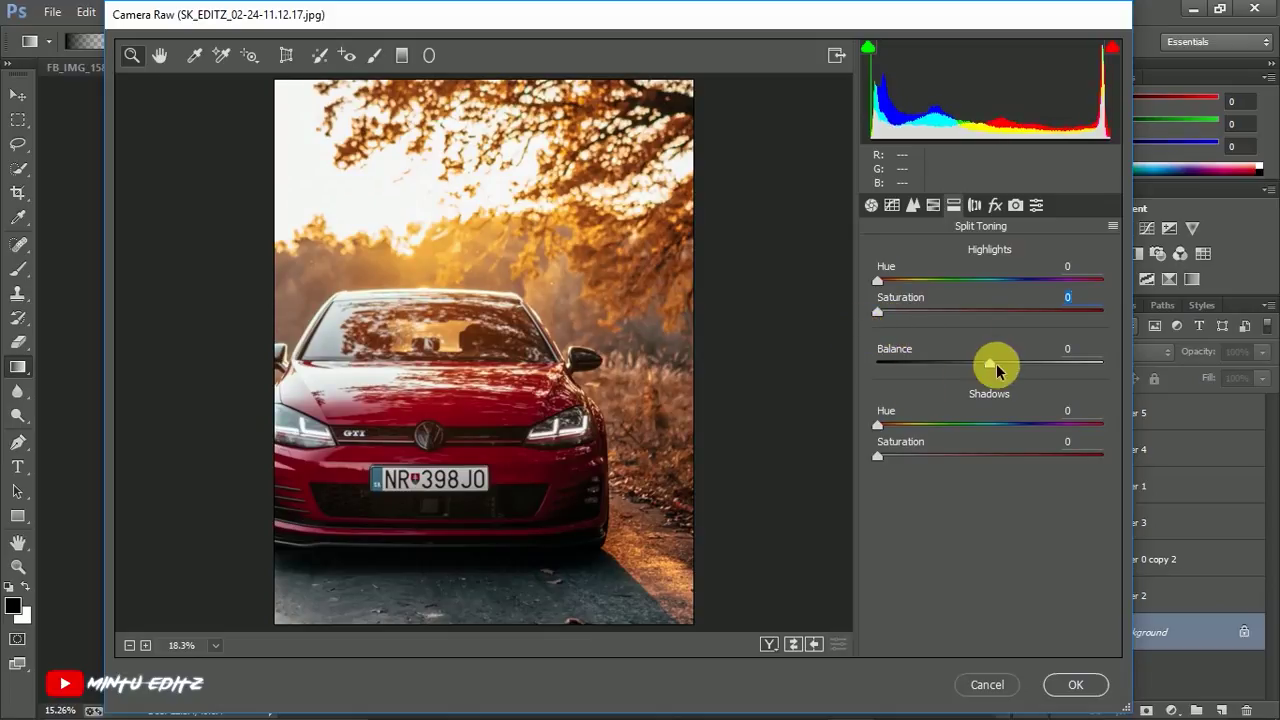
{"action": "left_click", "coordinate": [978, 205]}
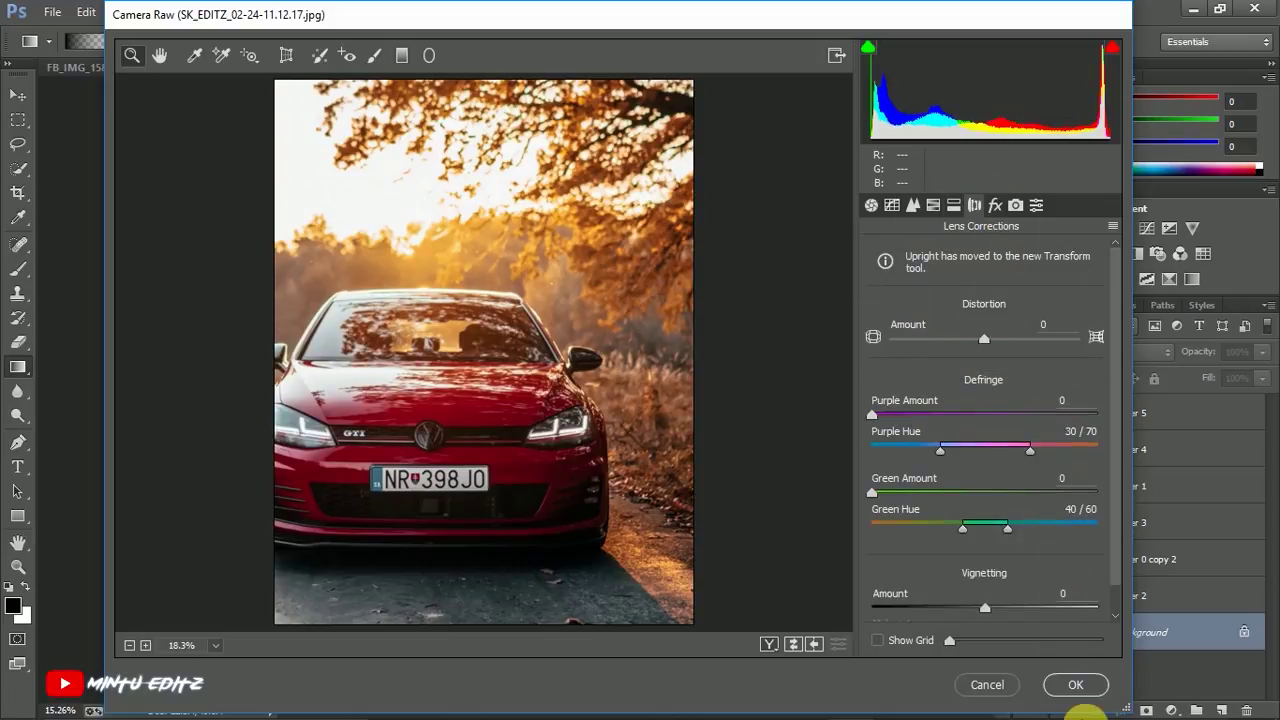
{"action": "left_click", "coordinate": [953, 205]}
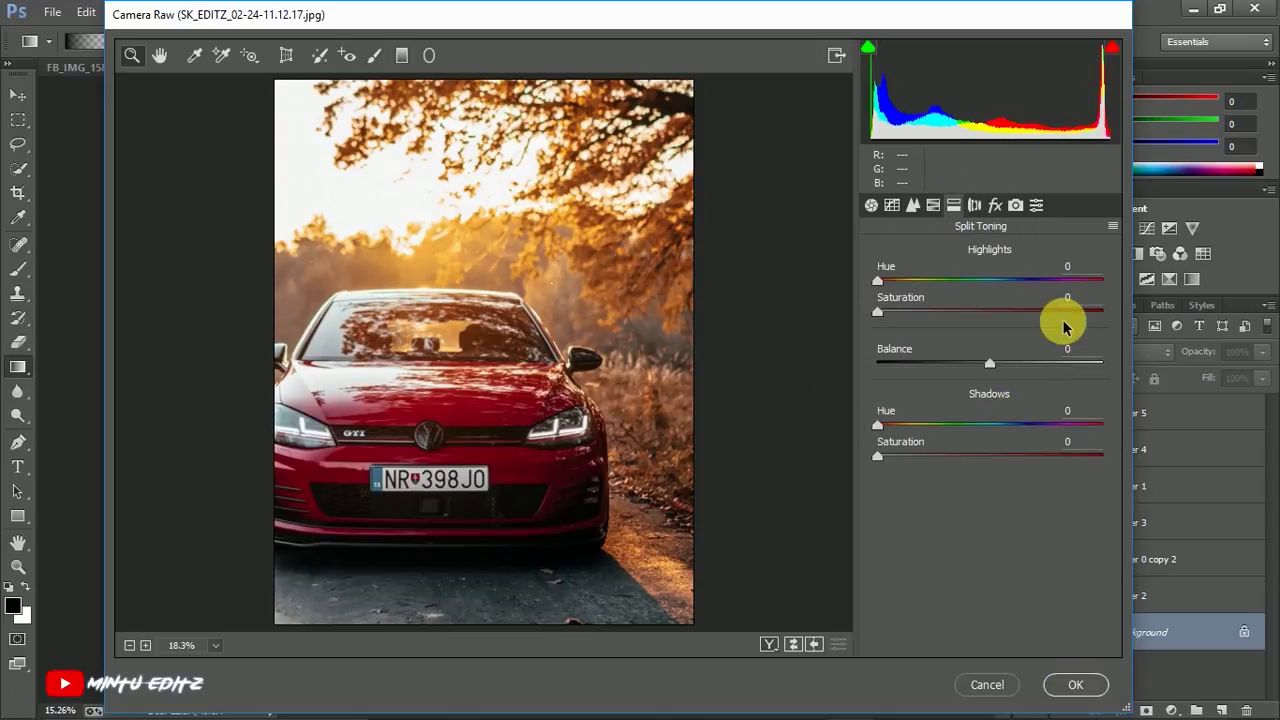
{"action": "left_click", "coordinate": [1073, 685]}
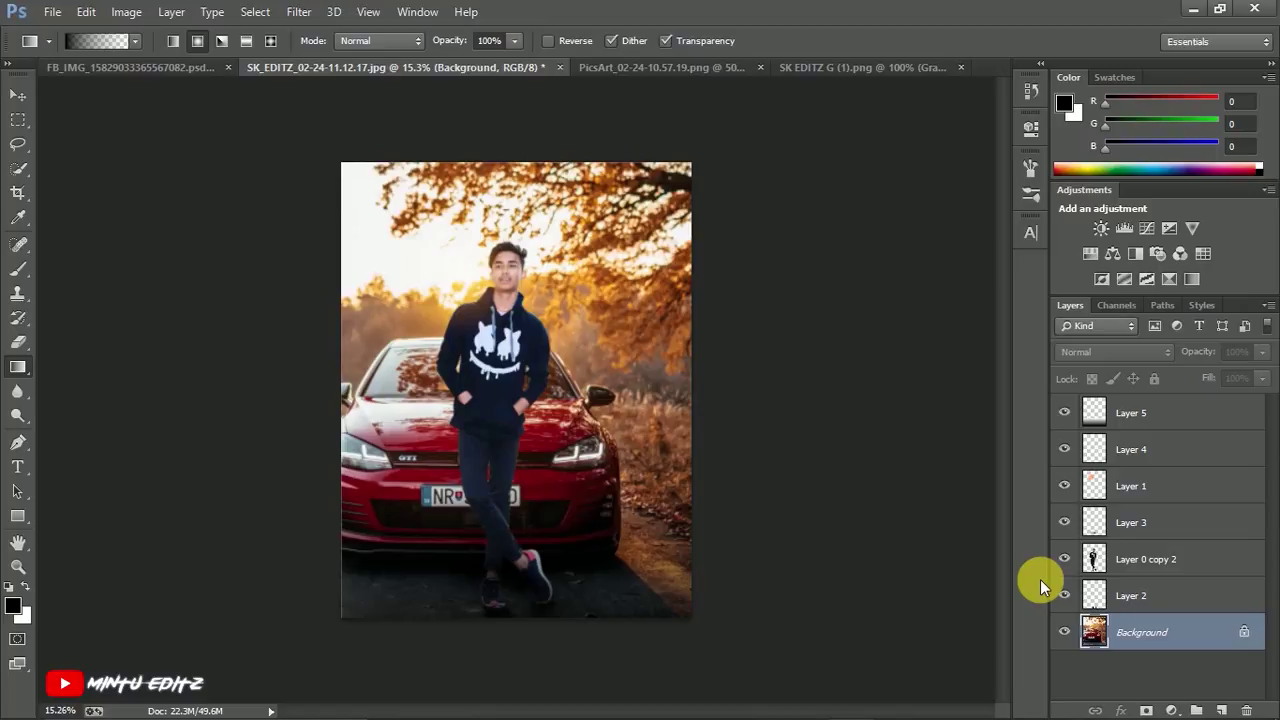
Step: Start a Camera Raw filter on the man's layer, Layer 0 copy 2, with clarity +28 and blacks -5
{"action": "left_click", "coordinate": [1162, 560]}
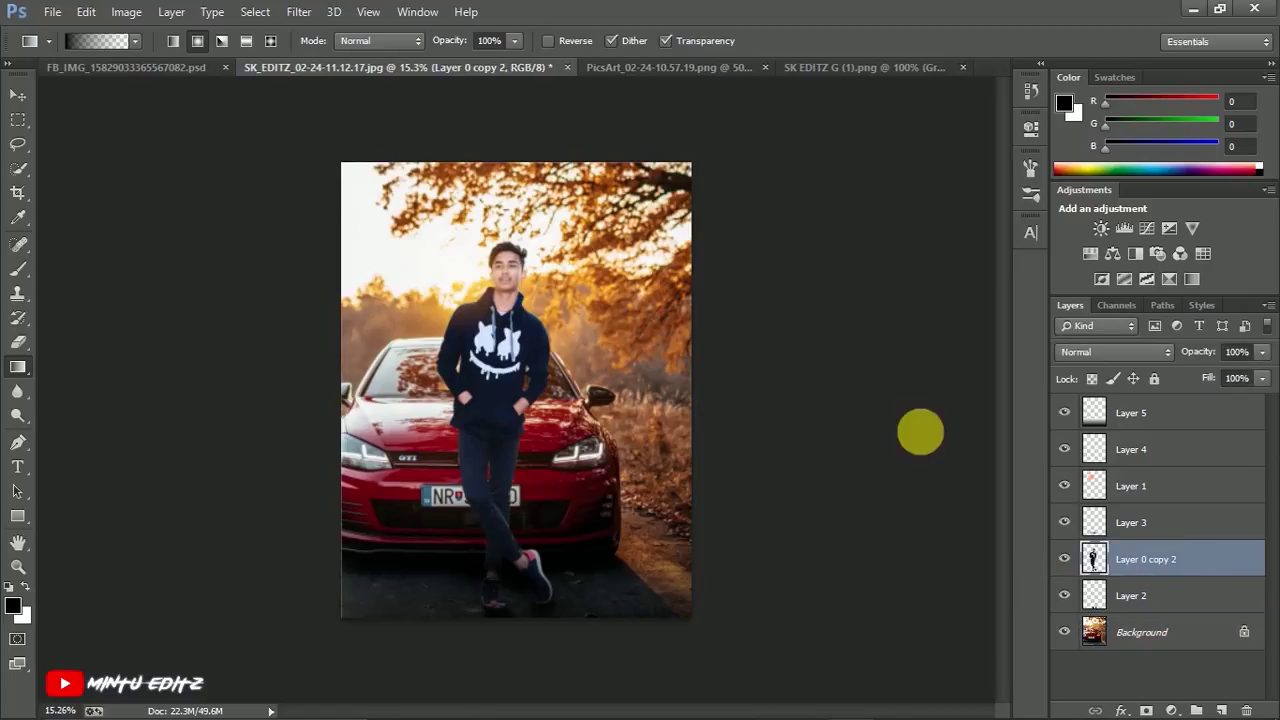
{"action": "left_click", "coordinate": [298, 12]}
{"action": "left_click", "coordinate": [374, 121]}
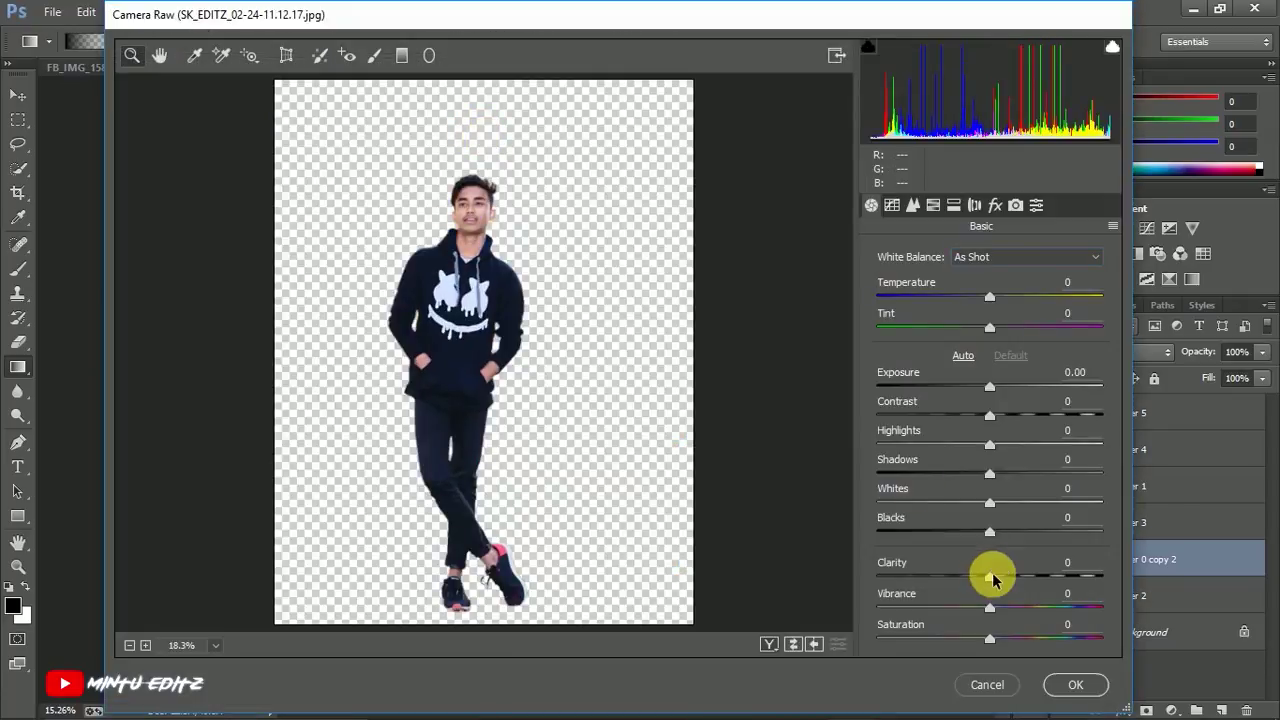
{"action": "left_click_drag", "start_coordinate": [993, 582], "coordinate": [1022, 577]}
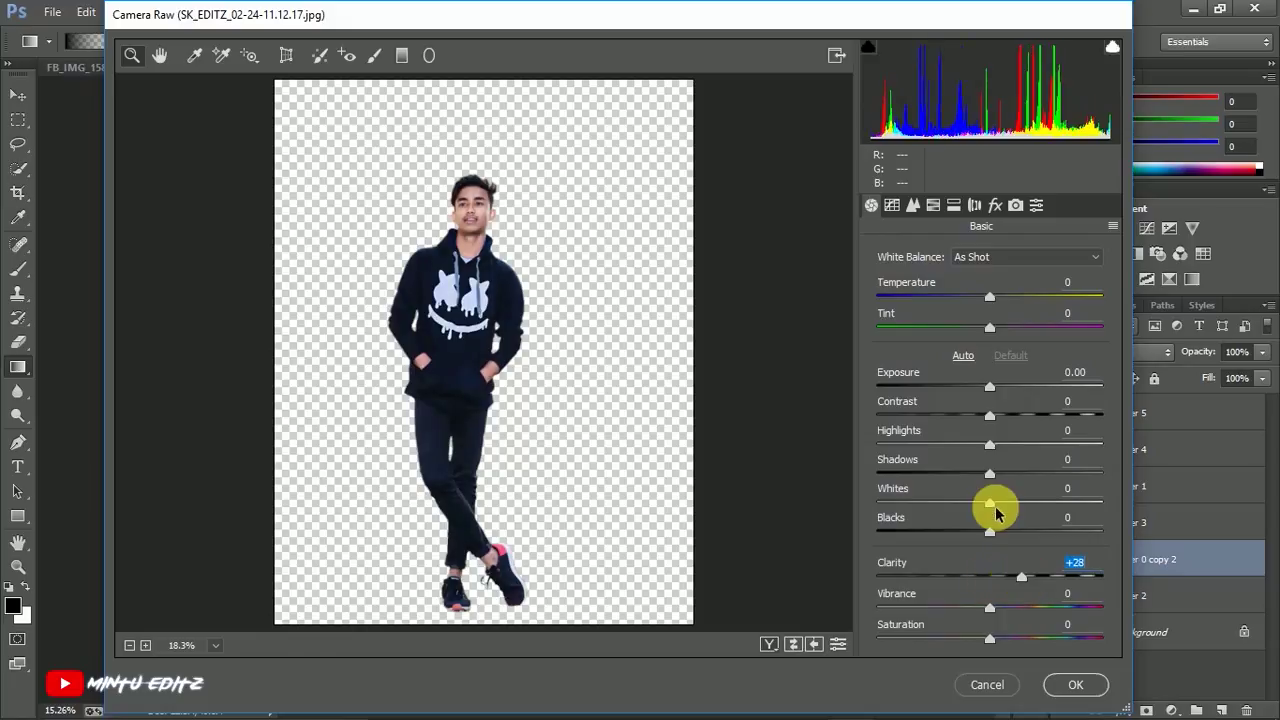
{"action": "left_click_drag", "start_coordinate": [988, 538], "coordinate": [980, 537]}
Step: Set the man's luminance noise reduction to 13 and colour noise reduction to 15 with smoothness 28
{"action": "left_click", "coordinate": [950, 205]}
{"action": "left_click", "coordinate": [914, 205]}
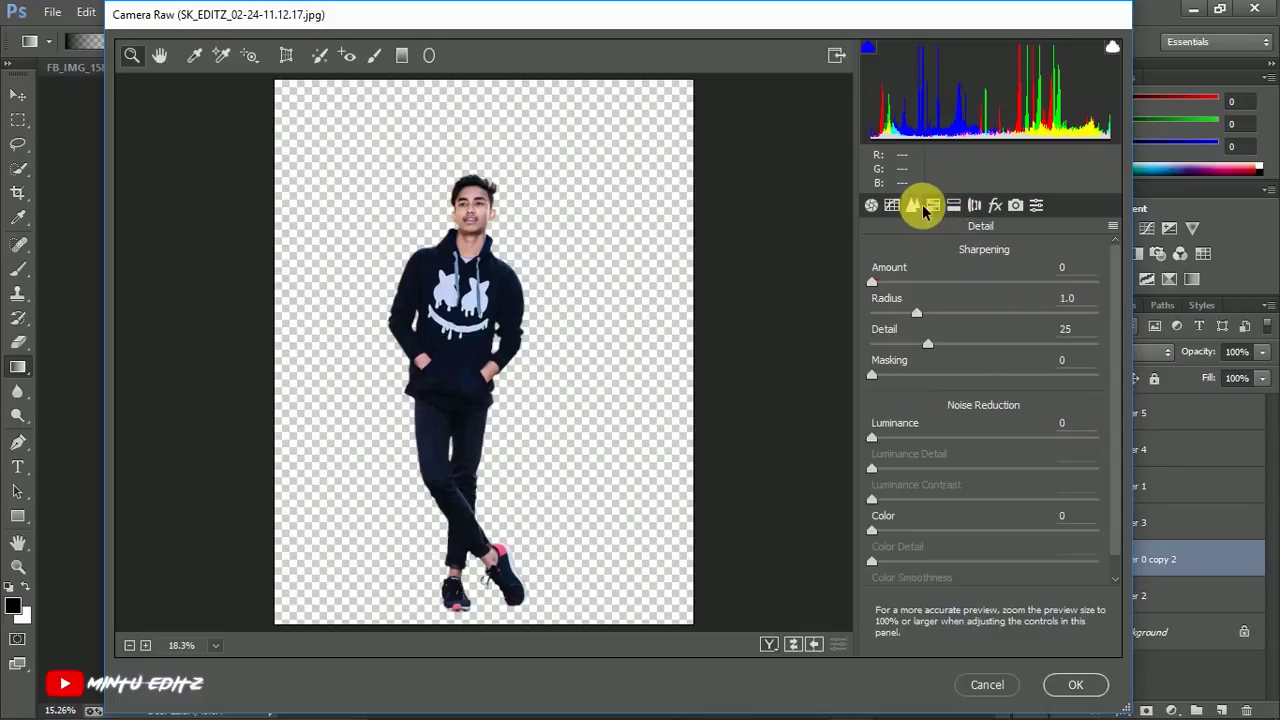
{"action": "scroll", "coordinate": [930, 480], "scroll_direction": "down", "scroll_amount": 1}
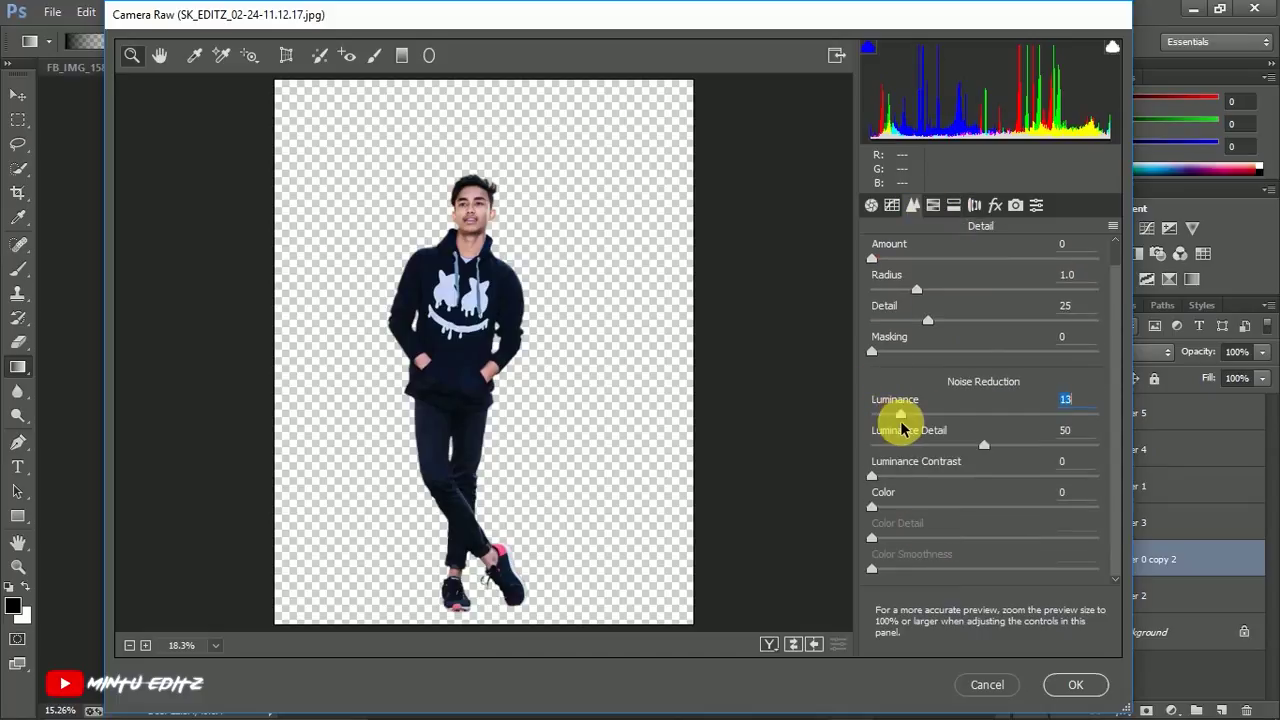
{"action": "left_click_drag", "start_coordinate": [873, 507], "coordinate": [905, 507]}
{"action": "left_click", "coordinate": [984, 568]}
{"action": "left_click_drag", "start_coordinate": [1007, 574], "coordinate": [935, 570]}
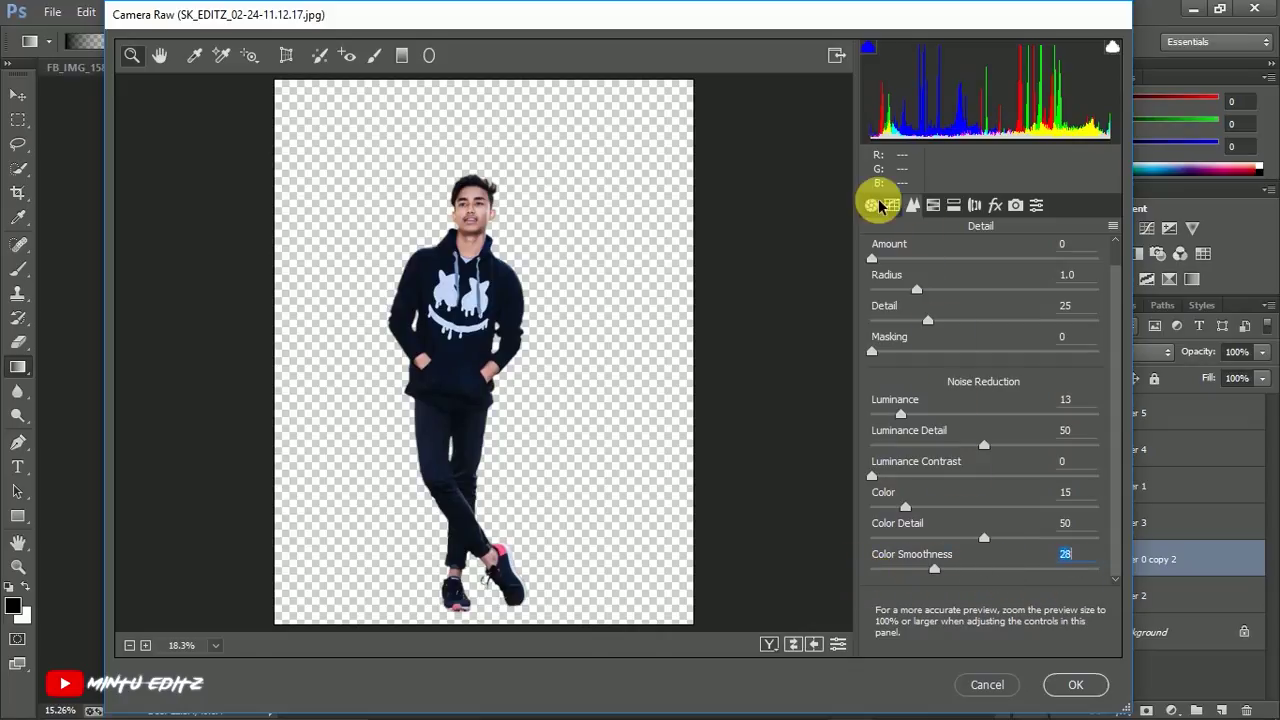
Step: Set the man's basic adjustments to clarity +17, blacks -10, whites -12, shadows -23, contrast +3, exposure -0.25 and tint -2
{"action": "left_click", "coordinate": [871, 205]}
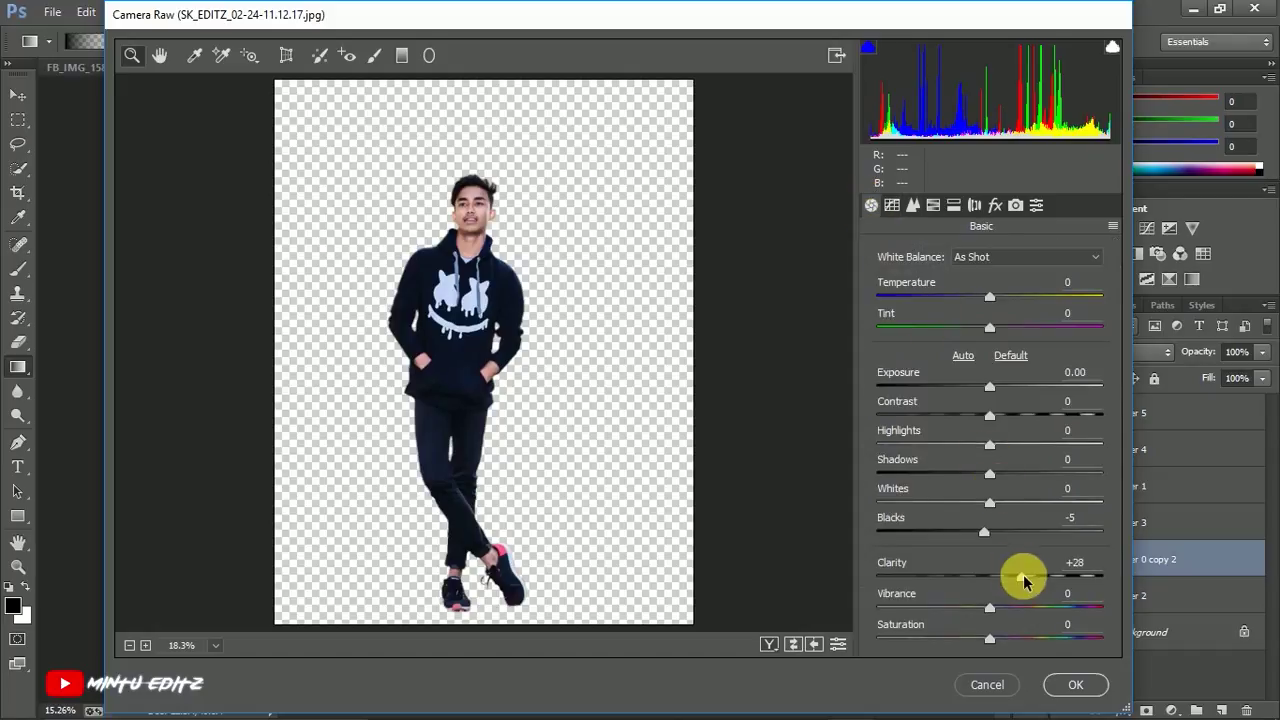
{"action": "mouse_move", "coordinate": [1018, 580]}
{"action": "left_mouse_down"}
{"action": "mouse_move", "coordinate": [904, 560]}
{"action": "mouse_move", "coordinate": [881, 562]}
{"action": "mouse_move", "coordinate": [880, 583]}
{"action": "mouse_move", "coordinate": [1013, 578]}
{"action": "left_mouse_up"}
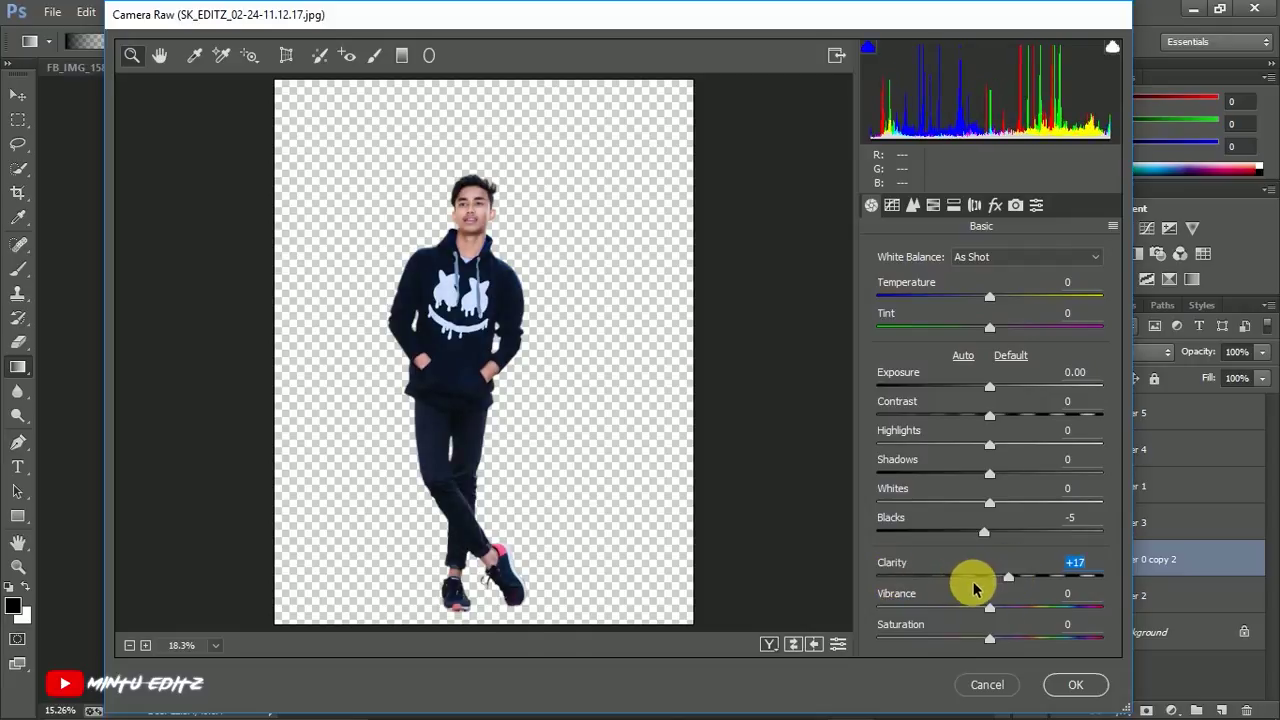
{"action": "left_click_drag", "start_coordinate": [985, 530], "coordinate": [980, 533]}
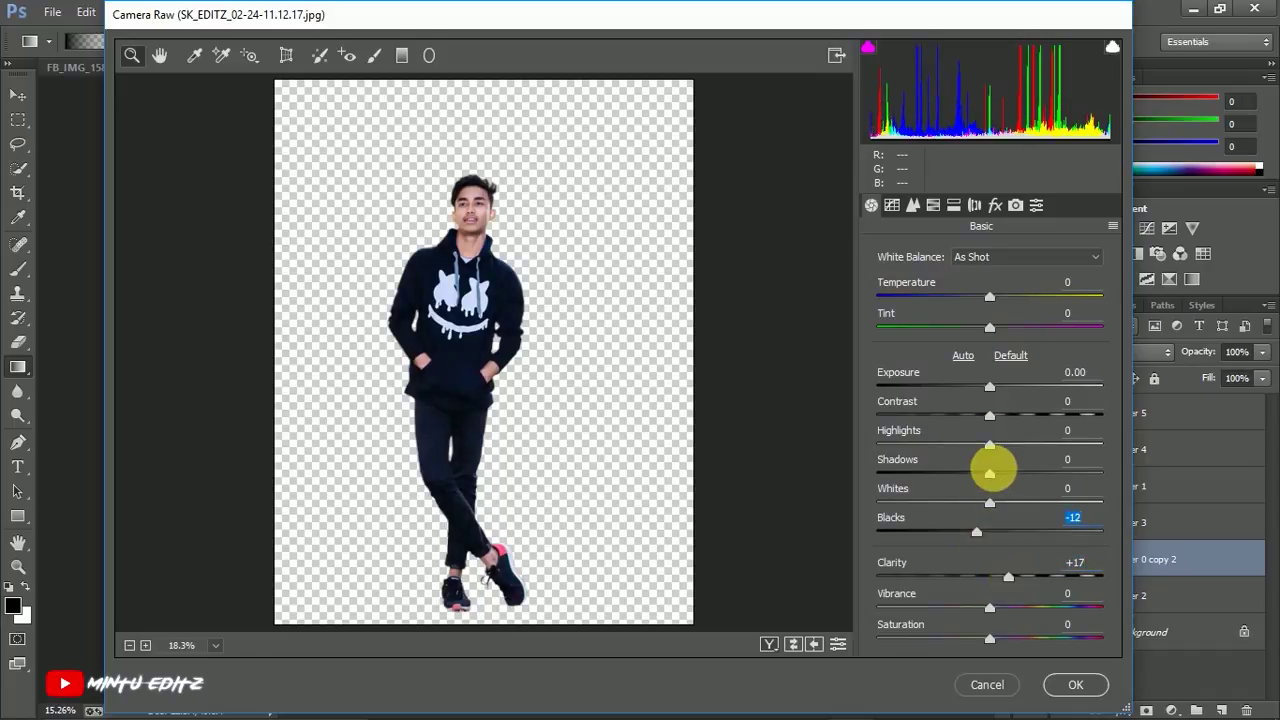
{"action": "left_click_drag", "start_coordinate": [989, 474], "coordinate": [980, 508]}
{"action": "left_click_drag", "start_coordinate": [991, 417], "coordinate": [983, 386]}
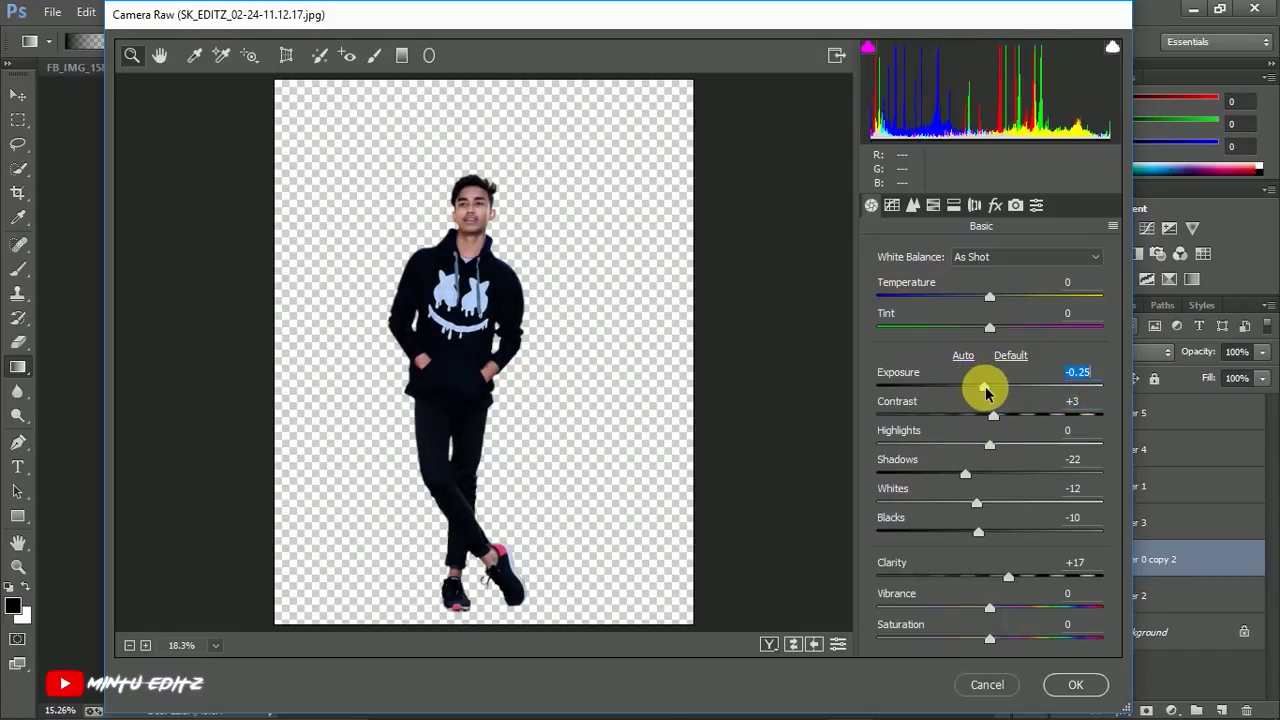
{"action": "left_click_drag", "start_coordinate": [962, 477], "coordinate": [960, 477]}
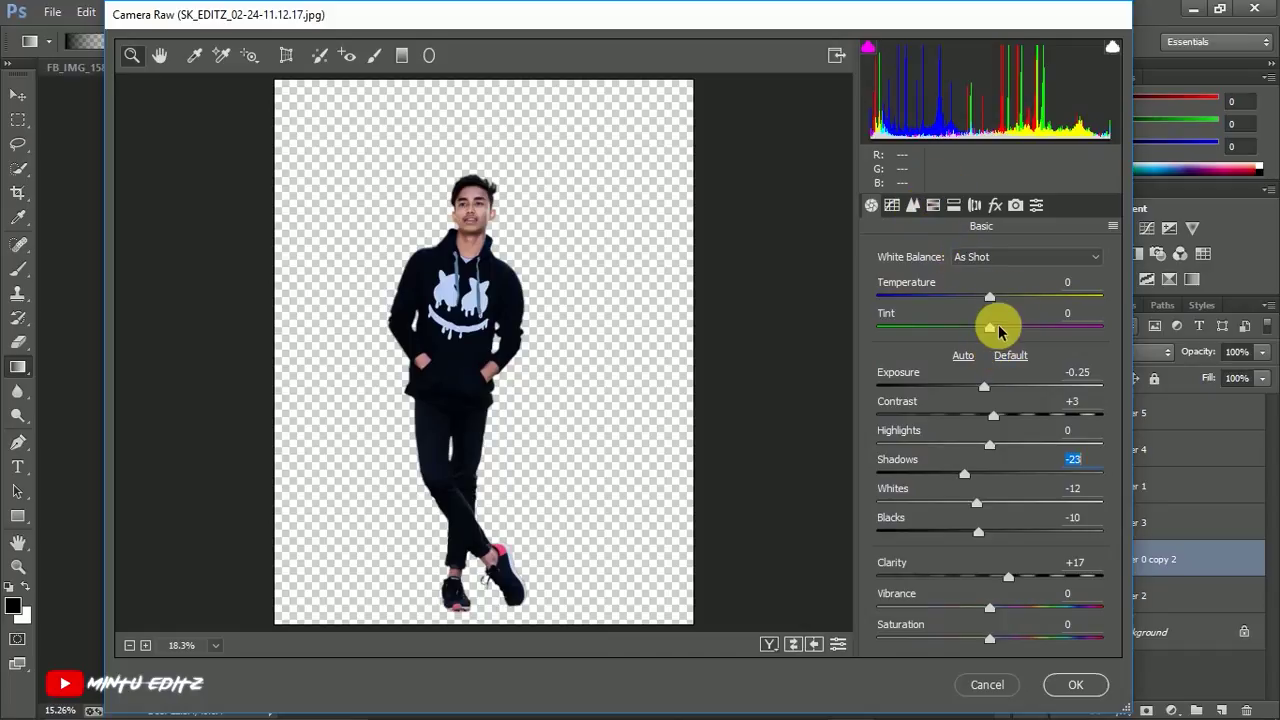
{"action": "mouse_move", "coordinate": [991, 331]}
{"action": "left_mouse_down"}
{"action": "mouse_move", "coordinate": [1008, 332]}
{"action": "mouse_move", "coordinate": [988, 331]}
{"action": "left_mouse_up"}
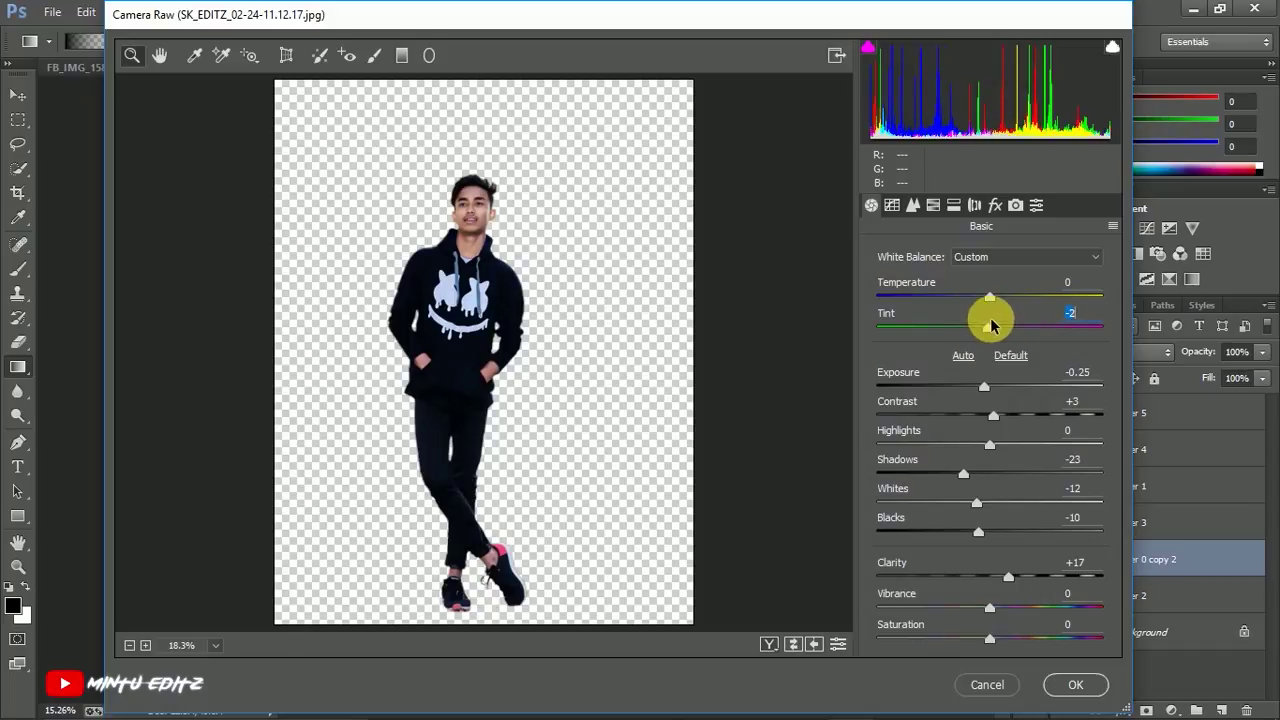
Step: Adjust the man's parametric tone curve to highlights -3, lights +13, darks +5 and shadows -15
{"action": "left_click", "coordinate": [892, 205]}
{"action": "left_click_drag", "start_coordinate": [988, 548], "coordinate": [963, 635]}
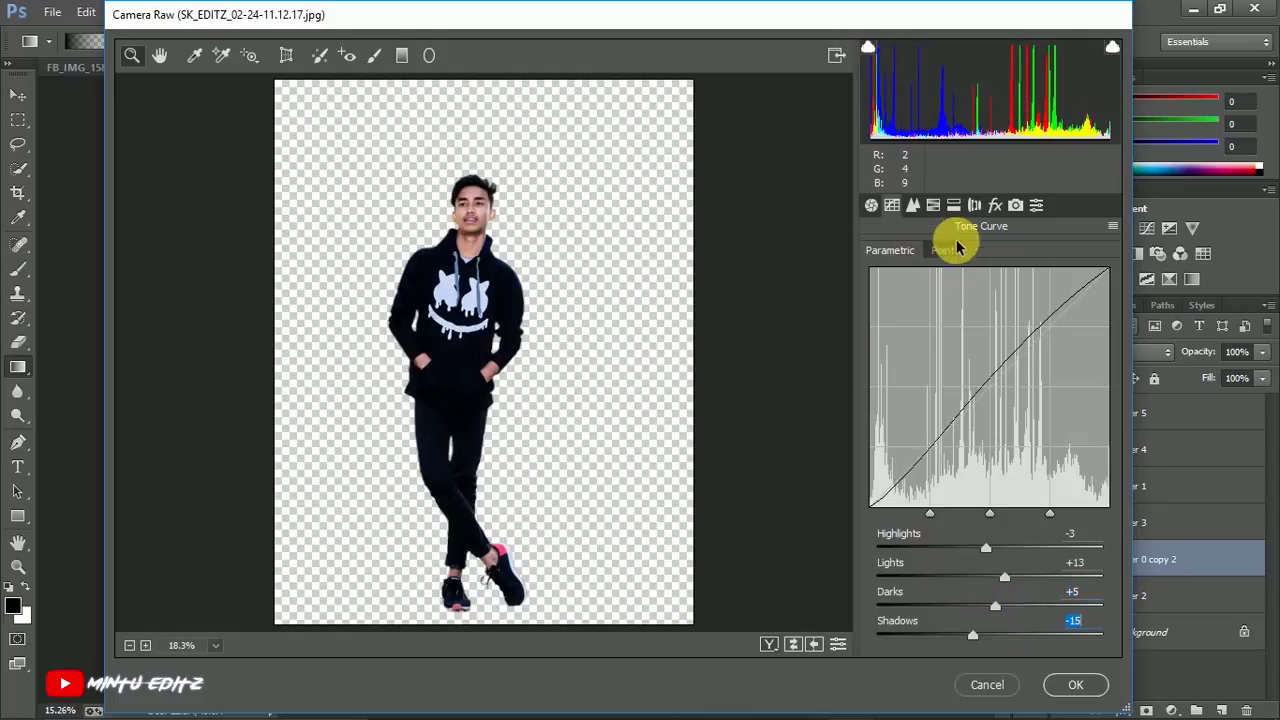
Step: Set sharpening amount to 12 and masking to 5, lower luminance noise reduction slightly, and raise luminance contrast, colour and colour smoothness
{"action": "left_click", "coordinate": [912, 205]}
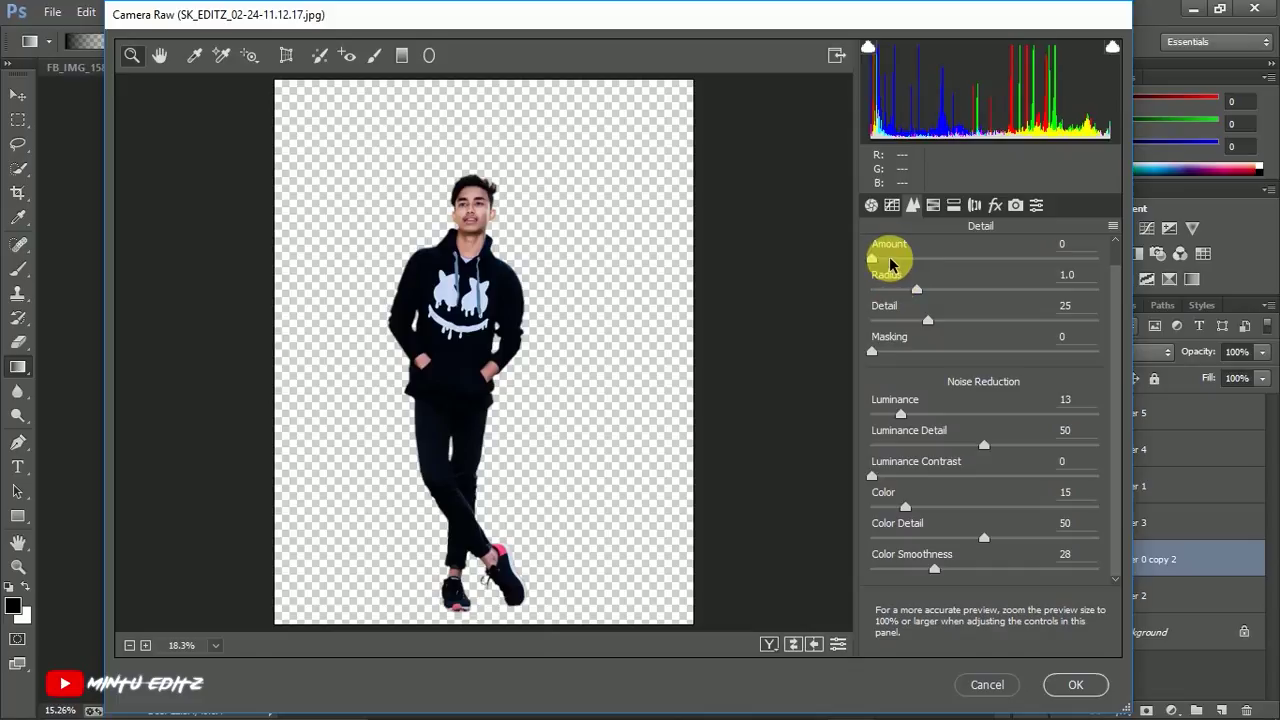
{"action": "left_click", "coordinate": [880, 350]}
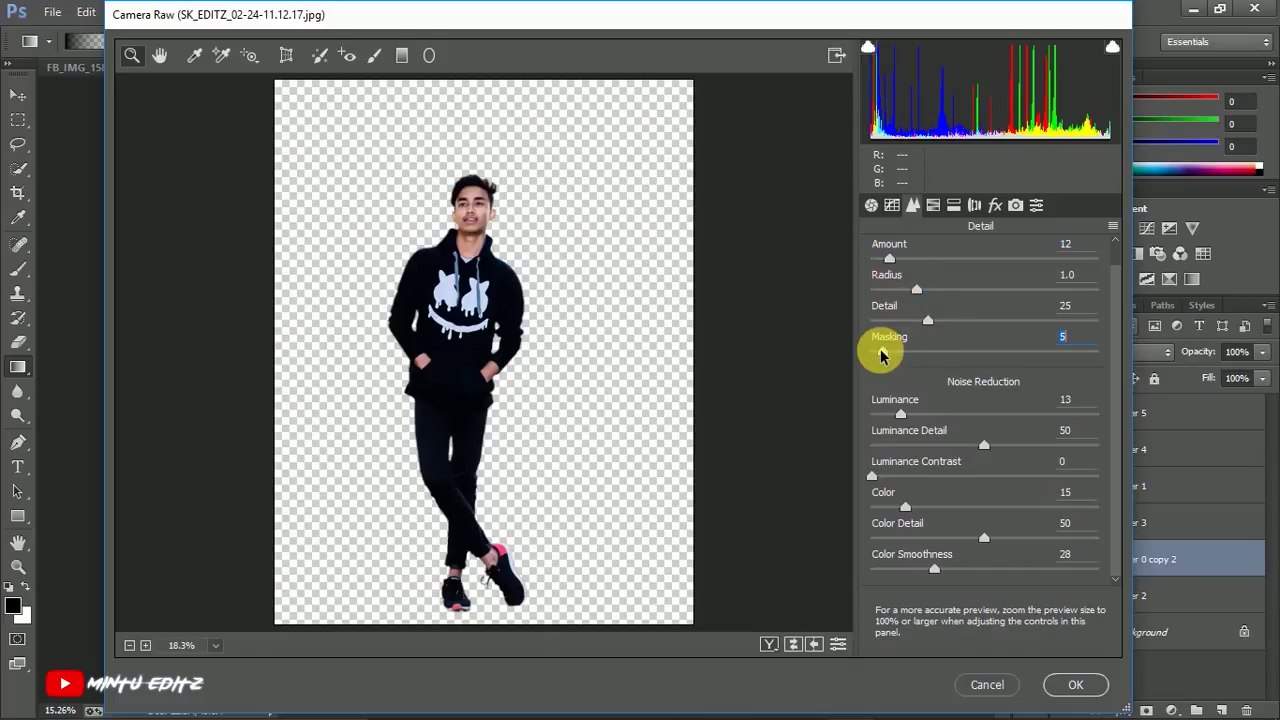
{"action": "left_click_drag", "start_coordinate": [900, 413], "coordinate": [889, 421]}
{"action": "left_click_drag", "start_coordinate": [876, 474], "coordinate": [914, 506]}
{"action": "left_click_drag", "start_coordinate": [934, 569], "coordinate": [950, 573]}
Step: Set the reds to hue +17, saturation +38 and luminance -14, and apply the Camera Raw filter to the man
{"action": "left_click", "coordinate": [933, 205]}
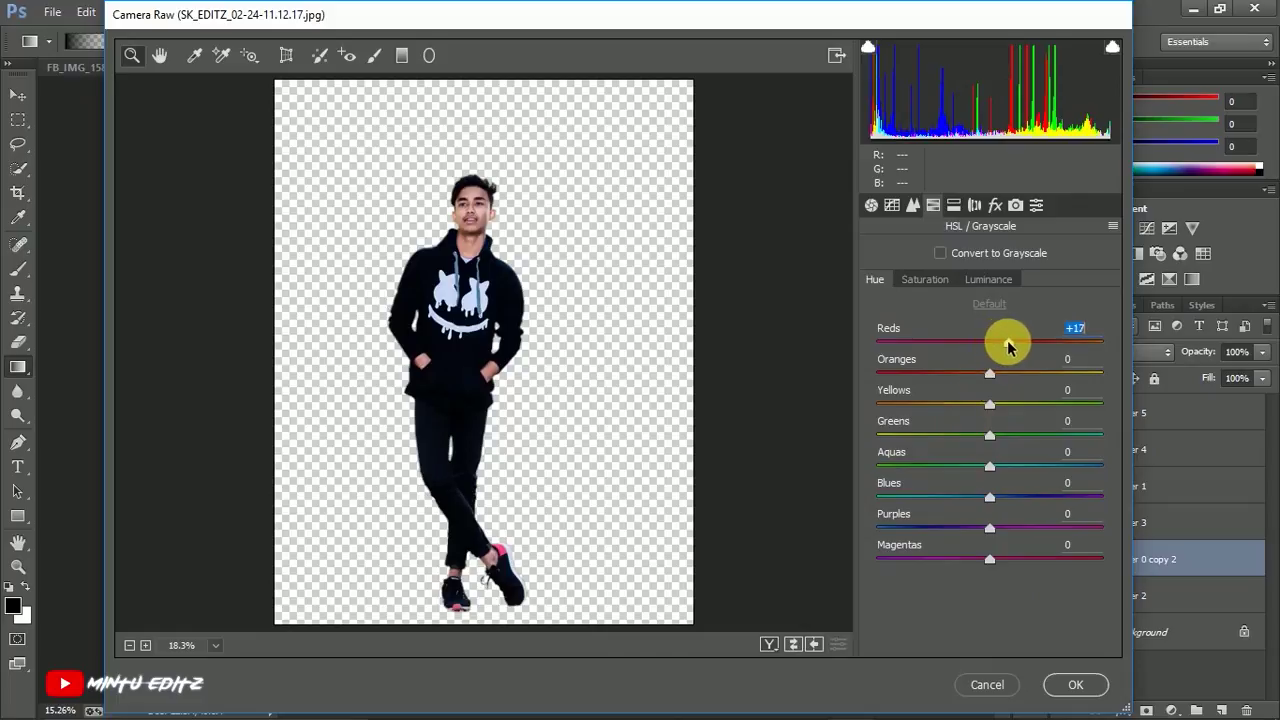
{"action": "left_click", "coordinate": [925, 279]}
{"action": "left_click_drag", "start_coordinate": [989, 342], "coordinate": [1020, 350]}
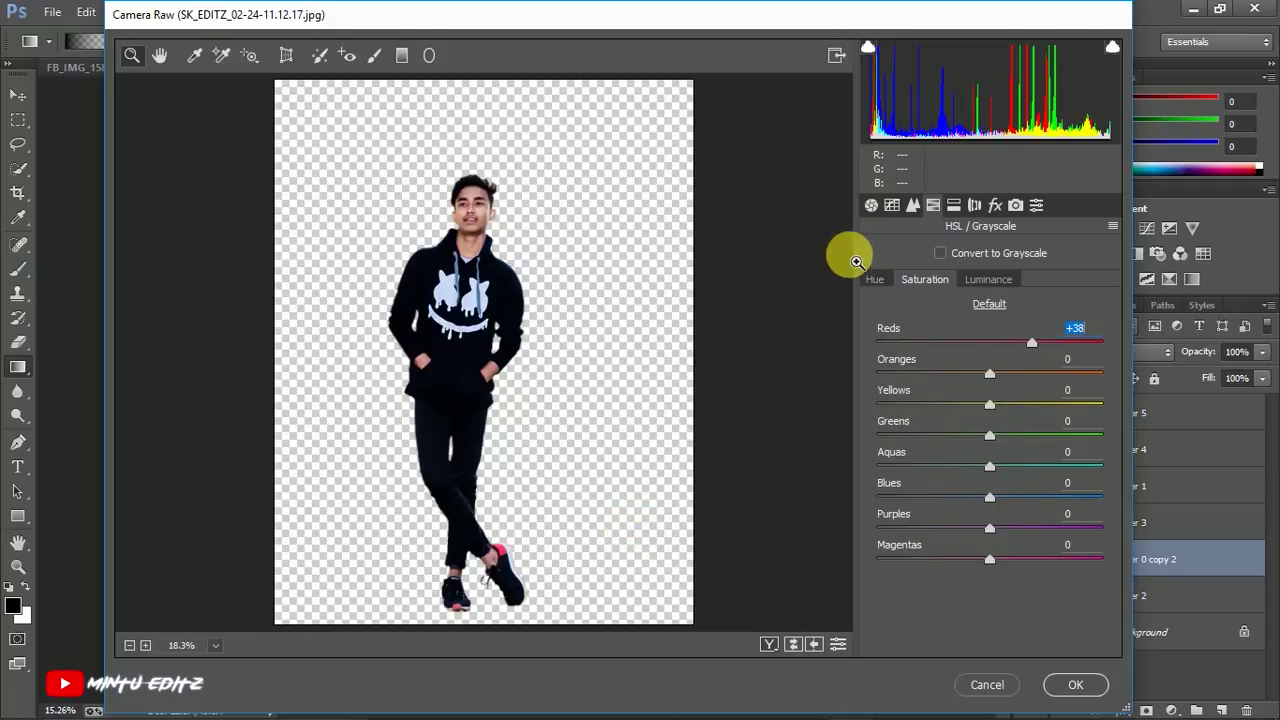
{"action": "left_click", "coordinate": [988, 282]}
{"action": "left_click_drag", "start_coordinate": [990, 345], "coordinate": [979, 345]}
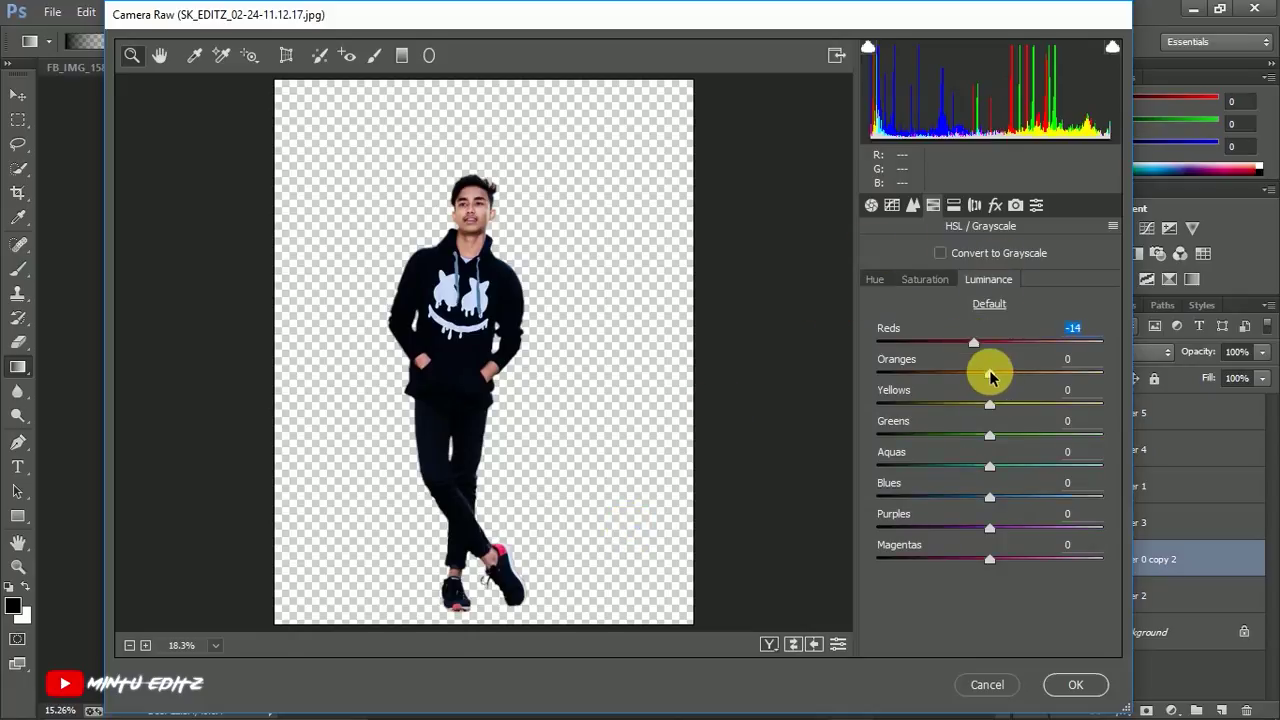
{"action": "left_click", "coordinate": [953, 205]}
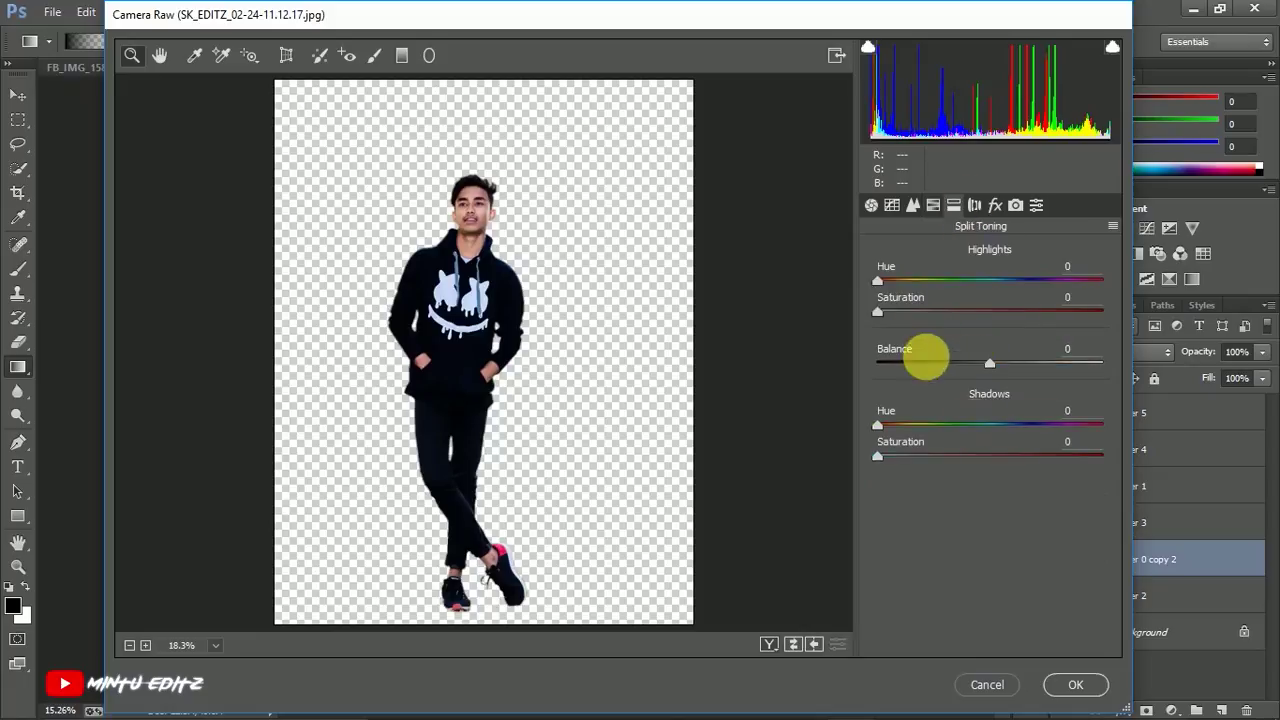
{"action": "left_click", "coordinate": [1078, 684]}
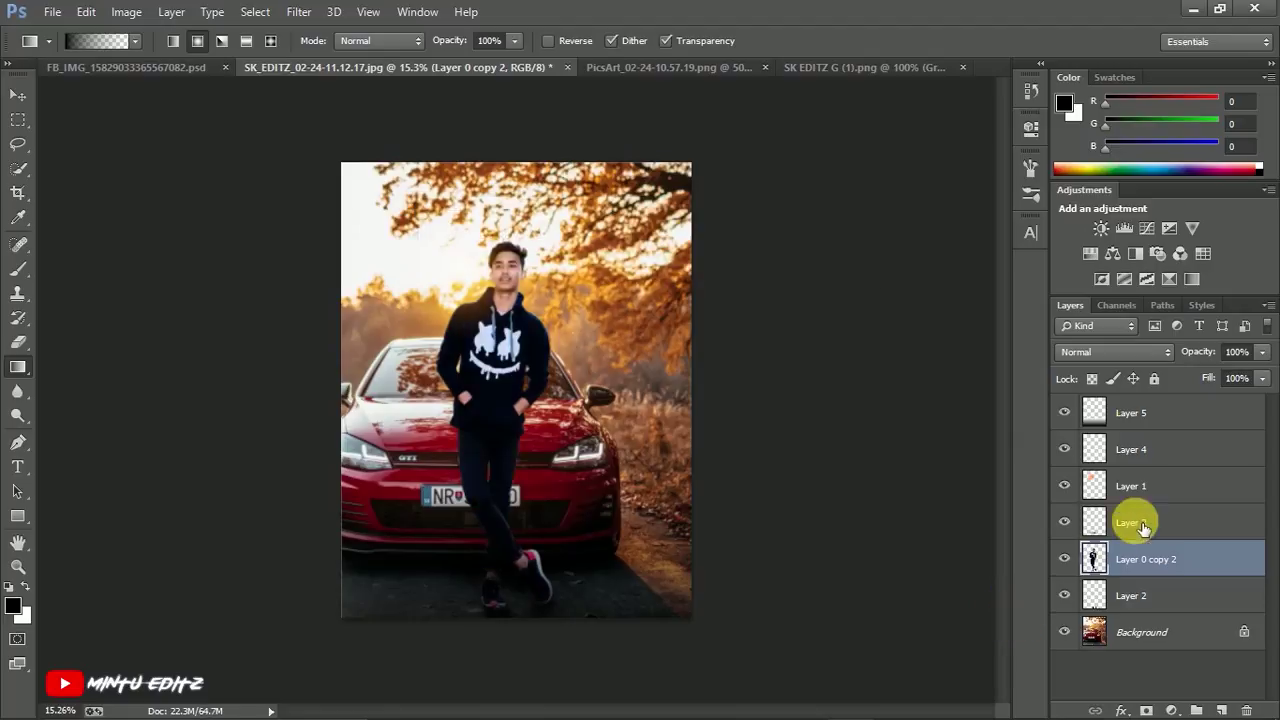
Step: Add a Hue/Saturation adjustment layer above Layer 5 with saturation +9 and lightness -1
{"action": "left_click", "coordinate": [1114, 413]}
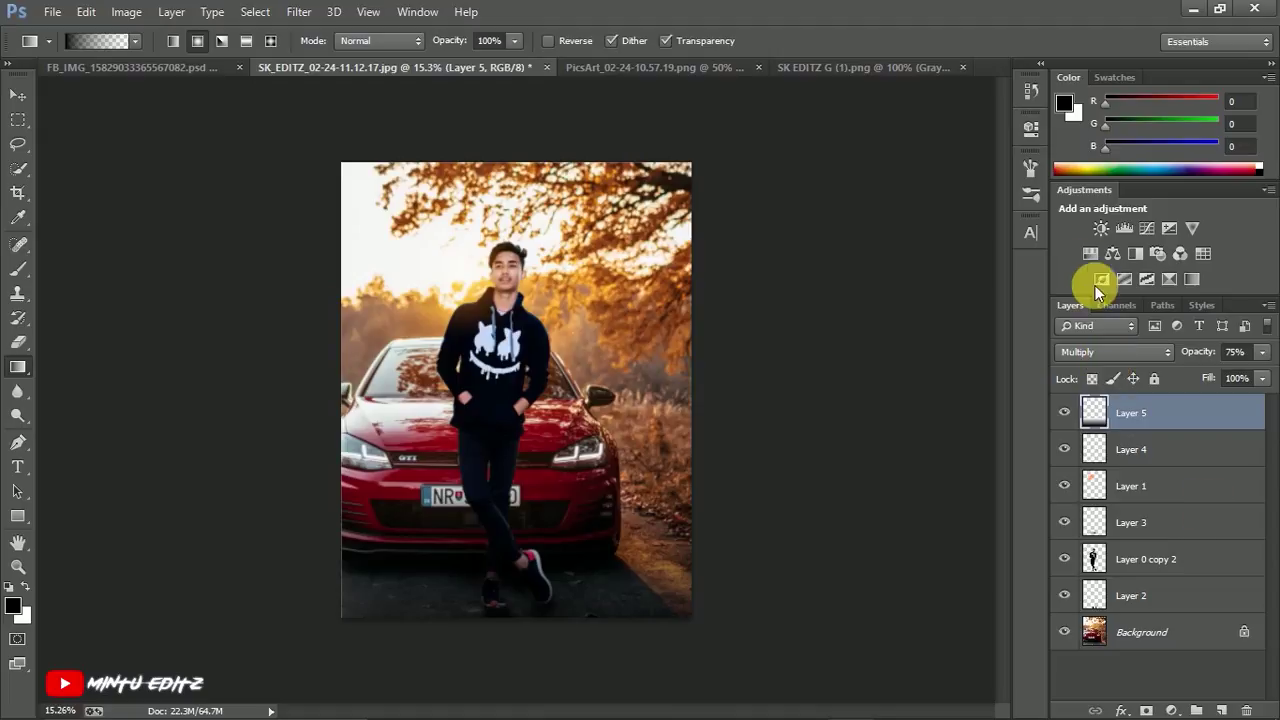
{"action": "left_click", "coordinate": [1090, 253]}
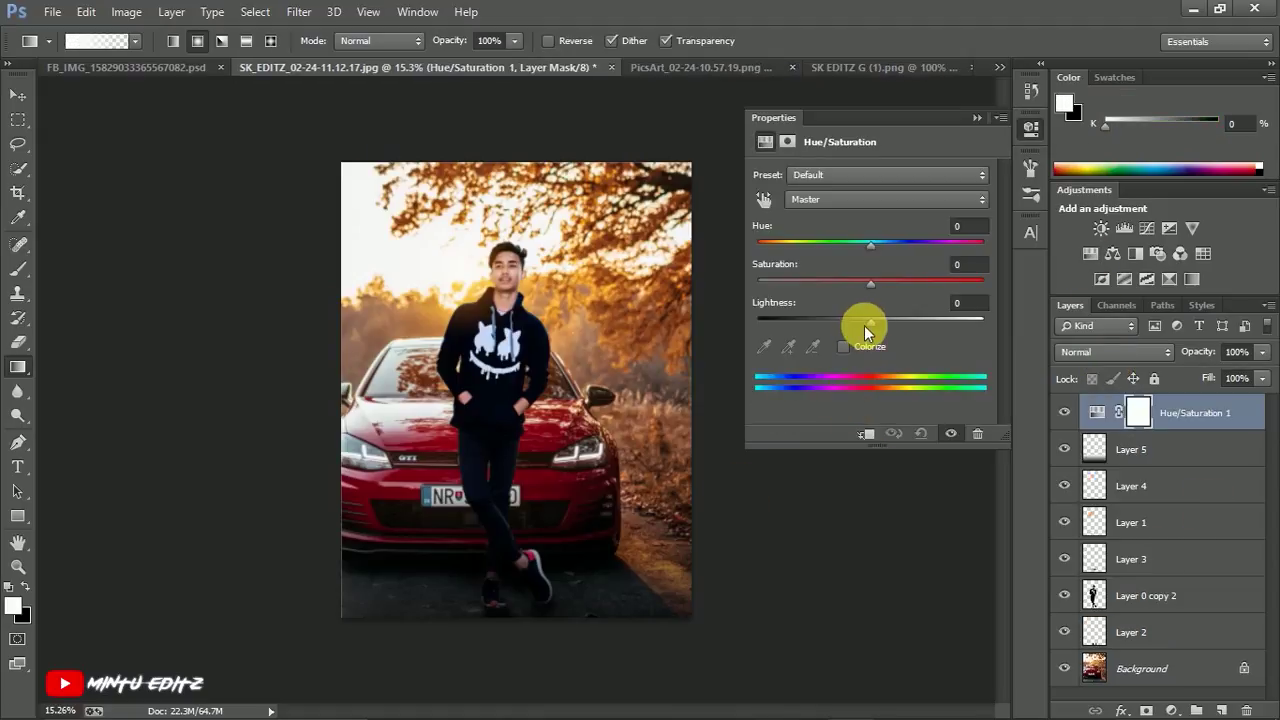
{"action": "left_click_drag", "start_coordinate": [870, 317], "coordinate": [881, 283]}
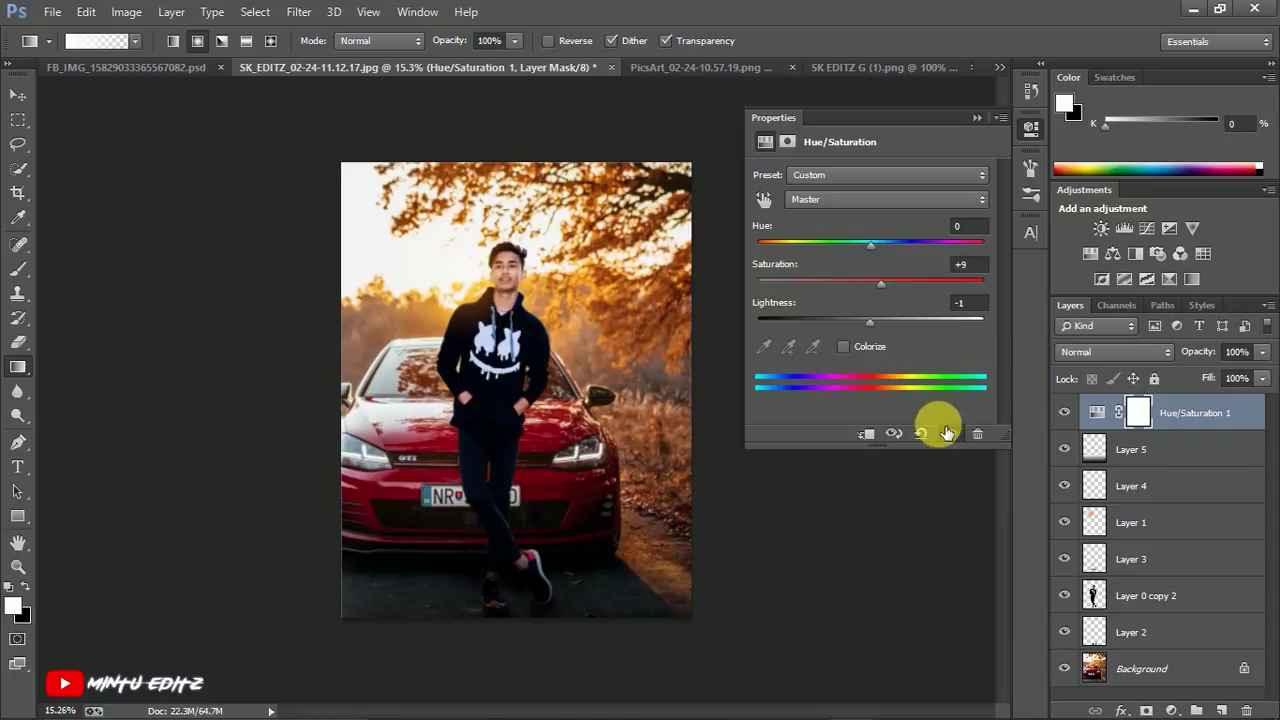
{"action": "left_click", "coordinate": [975, 117]}
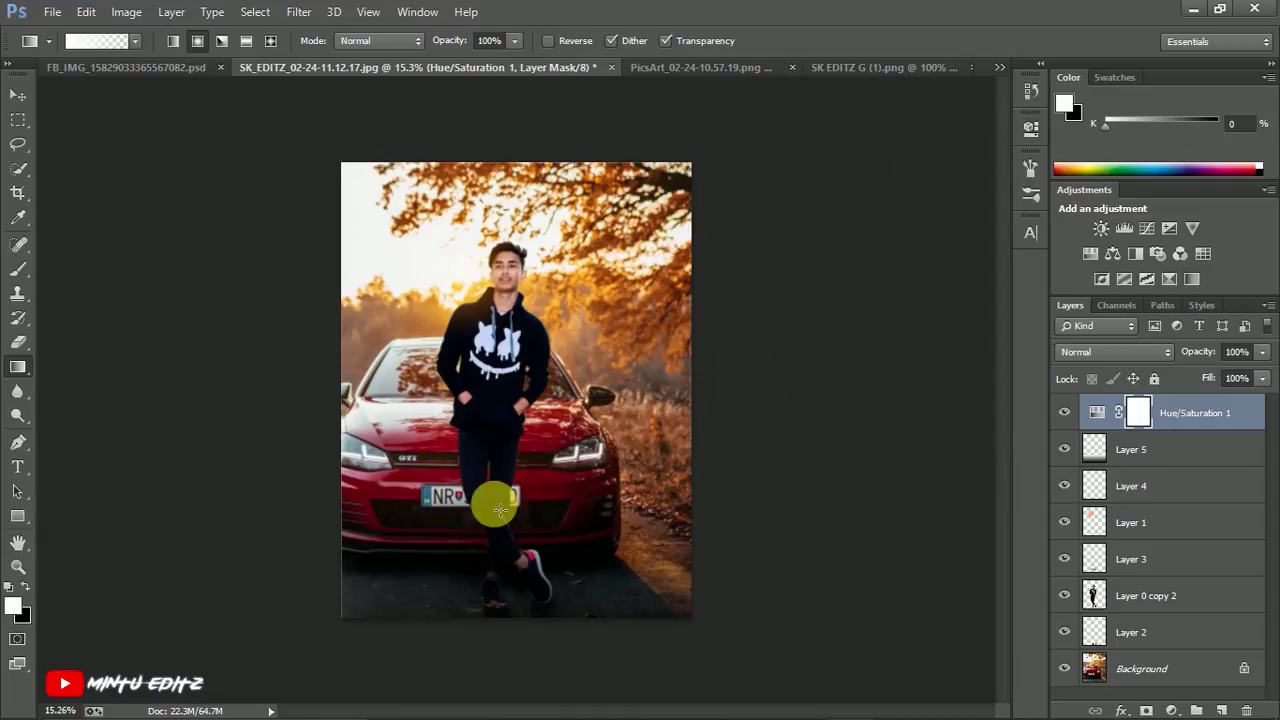
Step: Choose the Eraser on Layer 0 copy 2 and inspect the man's cut-out edges around the hoodie and legs
{"action": "left_click", "coordinate": [1125, 593]}
{"action": "left_click", "coordinate": [17, 343]}
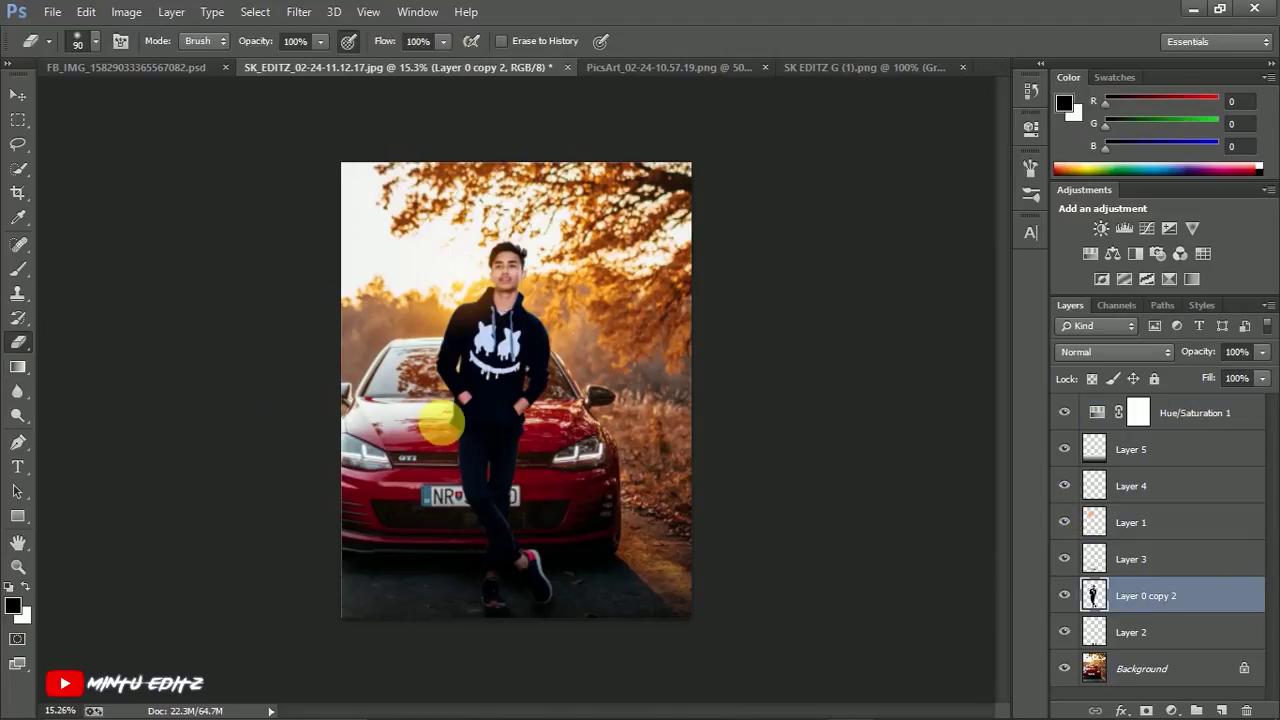
{"action": "scroll", "coordinate": [430, 483], "scroll_direction": "up", "scroll_amount": 5}
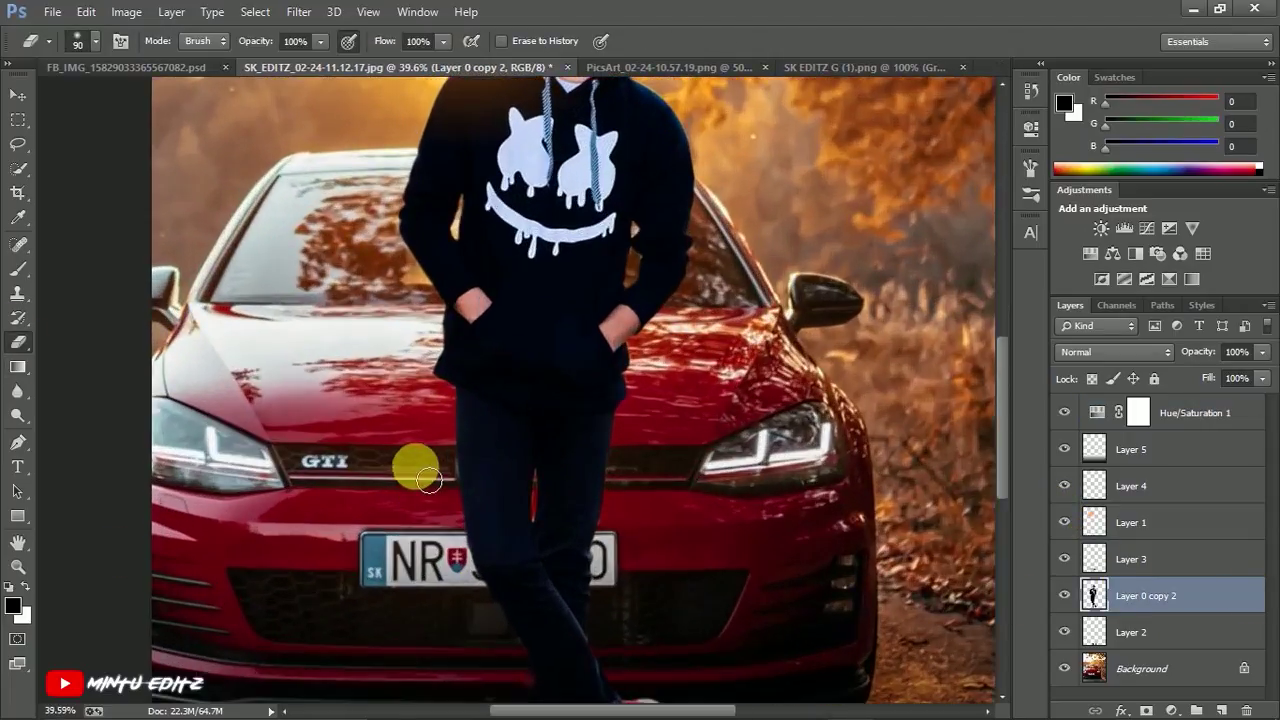
{"action": "scroll", "coordinate": [430, 483], "scroll_direction": "up", "scroll_amount": 1}
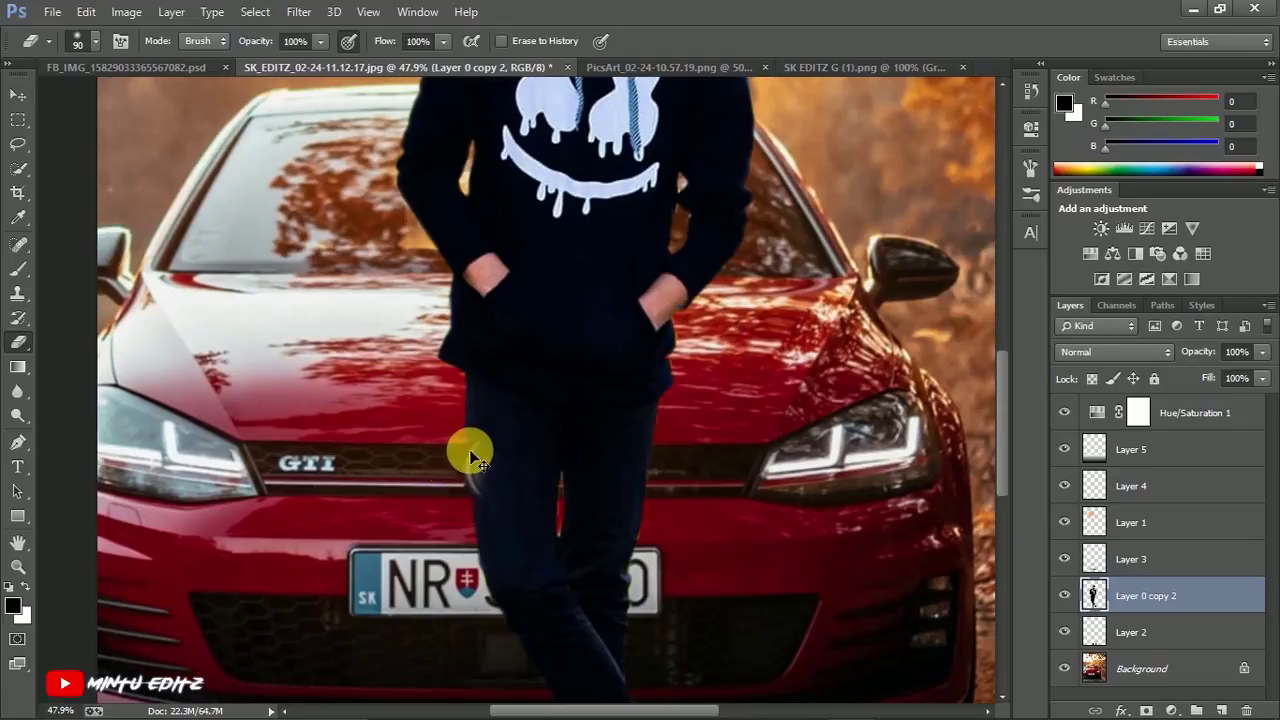
{"action": "scroll", "coordinate": [509, 600], "scroll_direction": "down", "scroll_amount": 4}
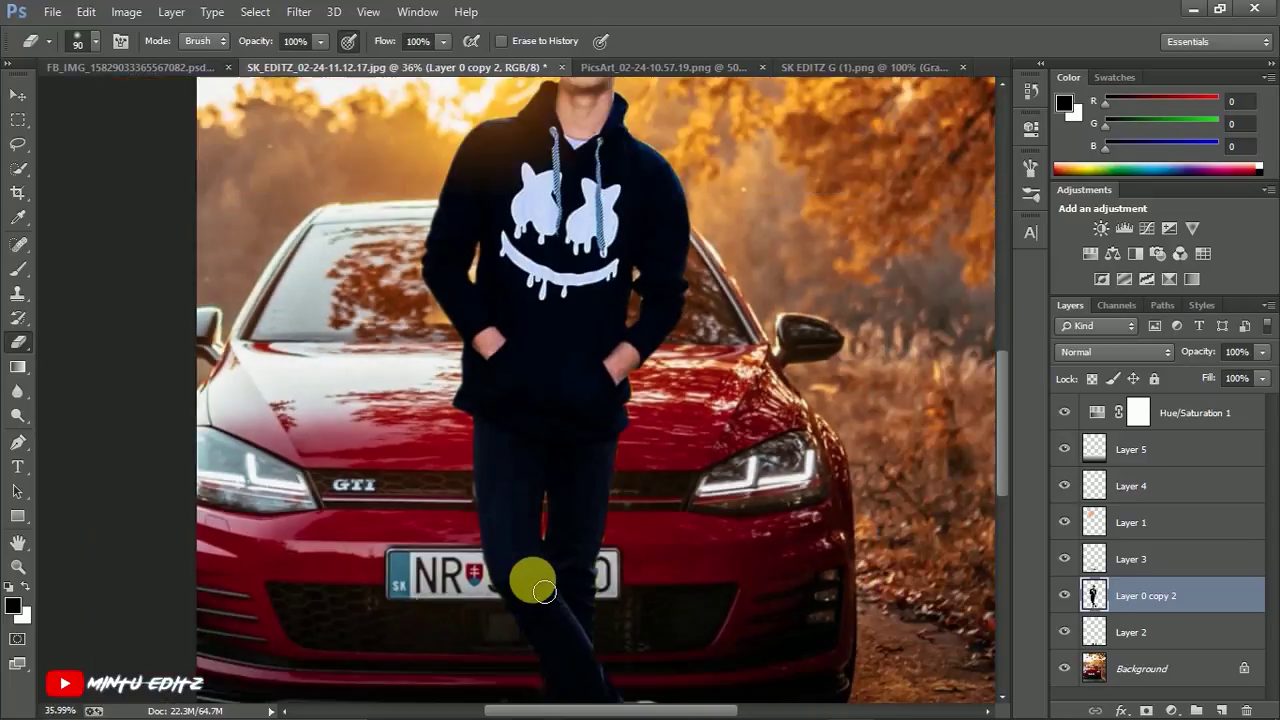
{"action": "scroll", "coordinate": [475, 560], "scroll_direction": "down", "scroll_amount": 2}
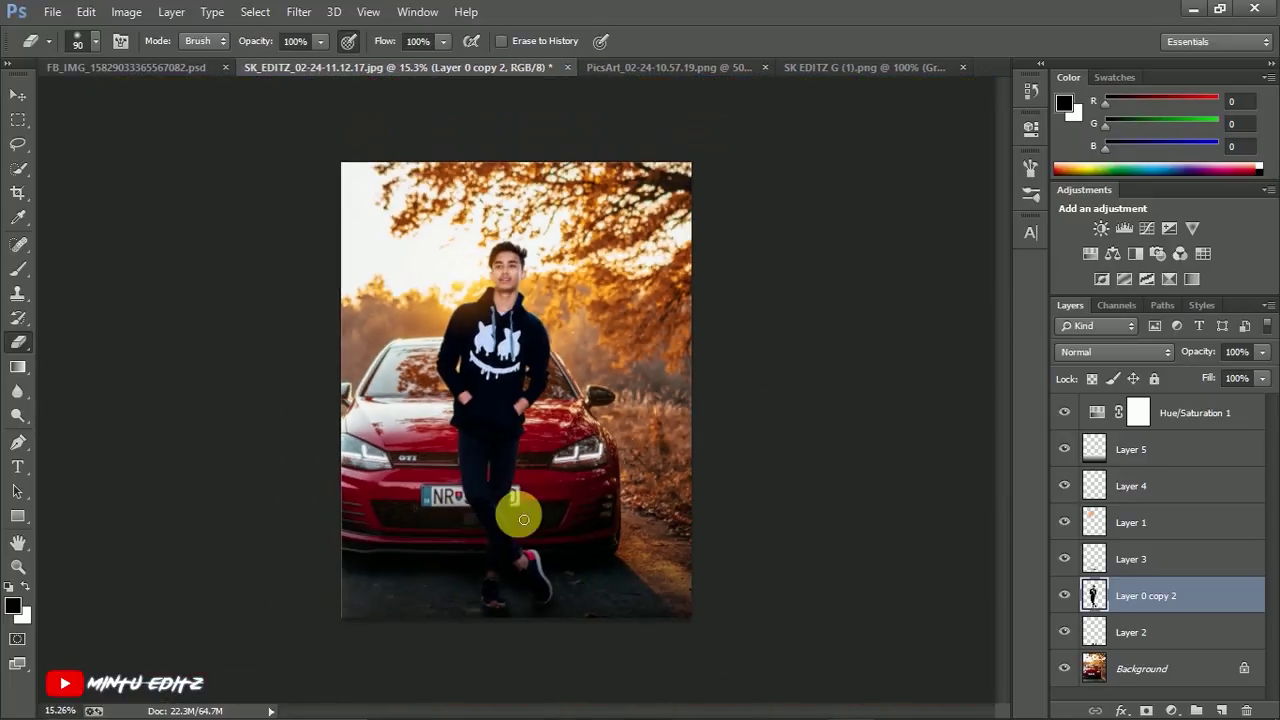
Step: Add a new layer above Layer 2 and bring the orange glow from PicsArt_02-24-10.57.19.png onto the car's right-hand headlight in the composite
{"action": "left_click", "coordinate": [1205, 634]}
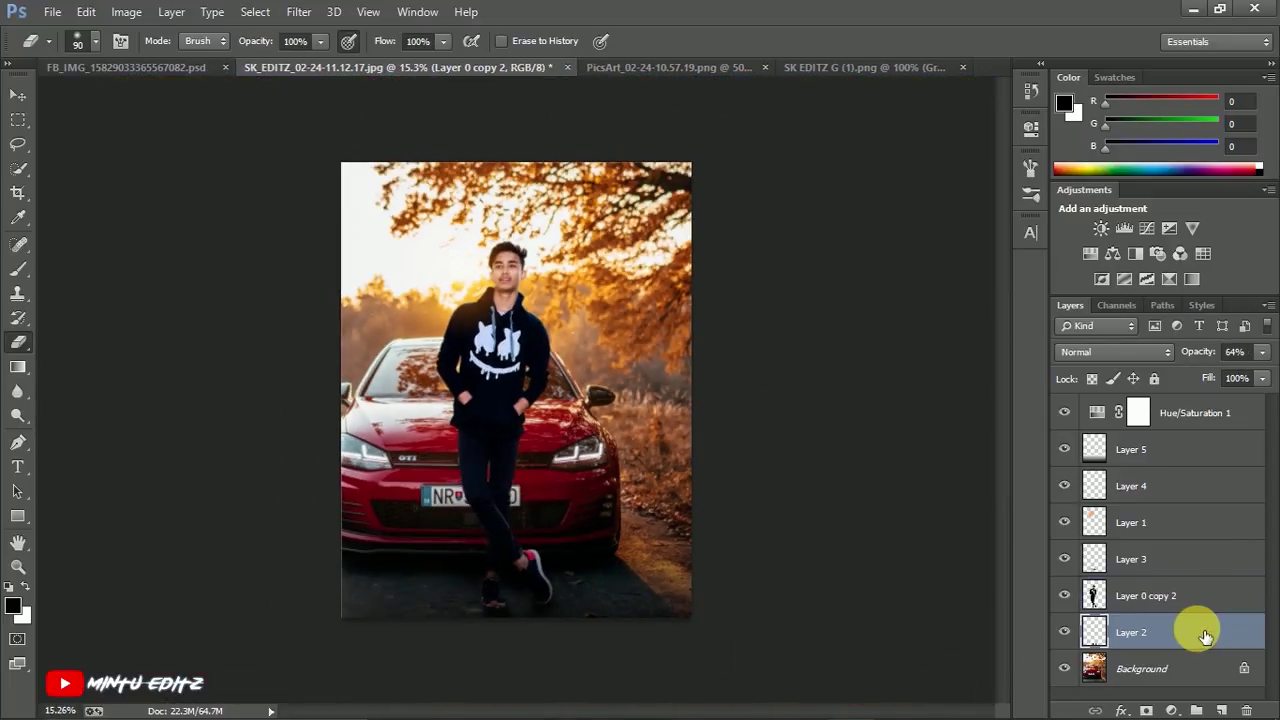
{"action": "left_click", "coordinate": [1221, 710]}
{"action": "left_click", "coordinate": [645, 80]}
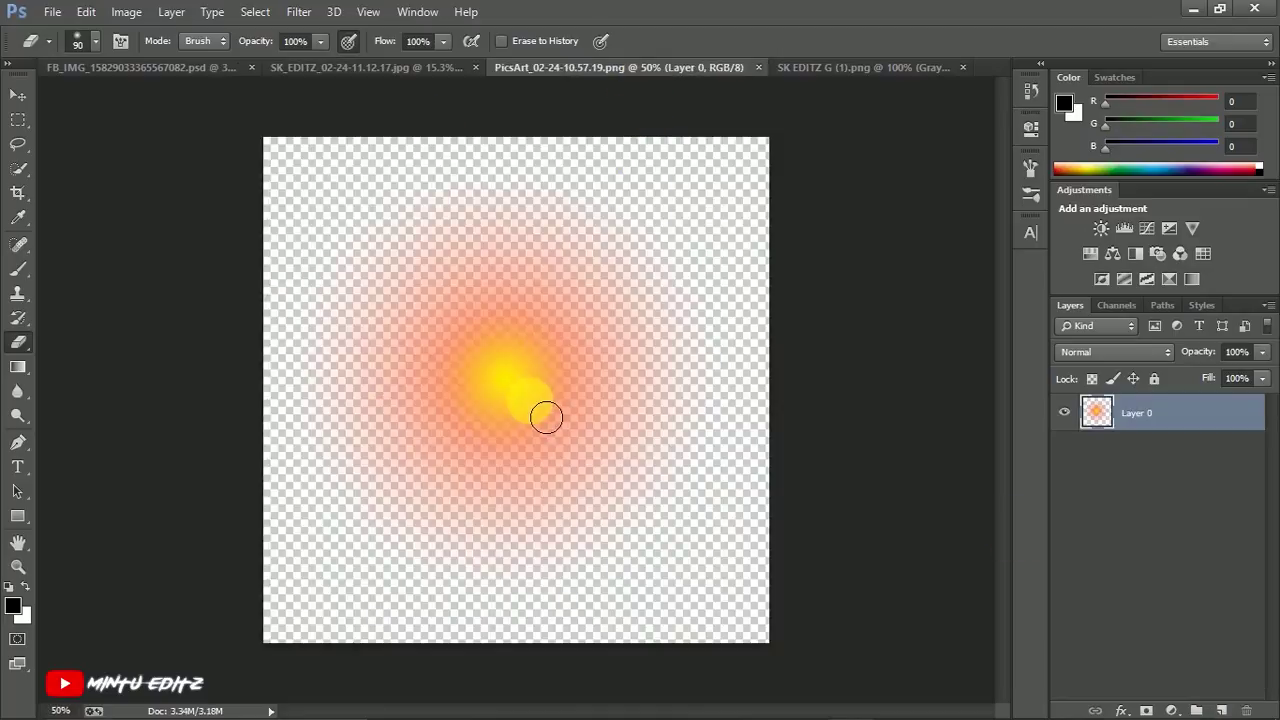
{"action": "left_click", "coordinate": [18, 94]}
{"action": "left_click_drag", "start_coordinate": [501, 370], "coordinate": [461, 309]}
{"action": "left_click_drag", "start_coordinate": [577, 444], "coordinate": [601, 453]}
Step: Set the glow layer's blend mode to Screen and shift the glow slightly towards the centre of the headlight
{"action": "key", "text": "ctrl+t"}
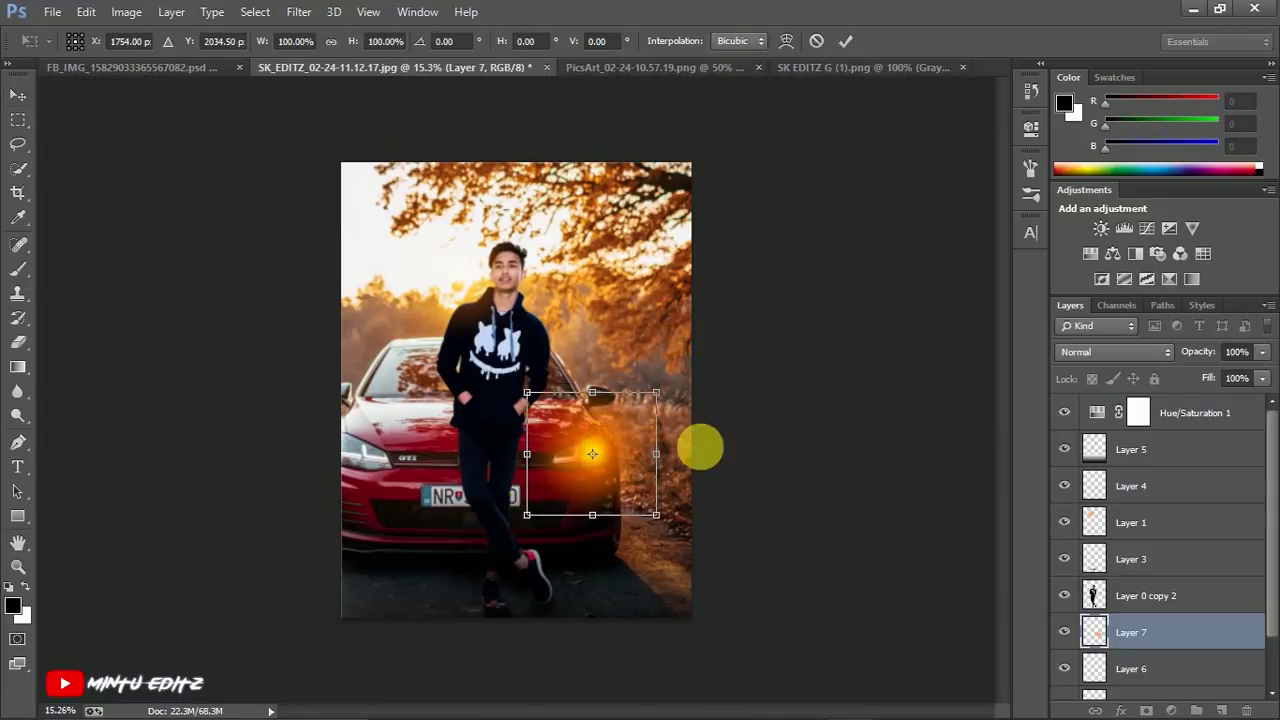
{"action": "left_click", "coordinate": [1111, 356]}
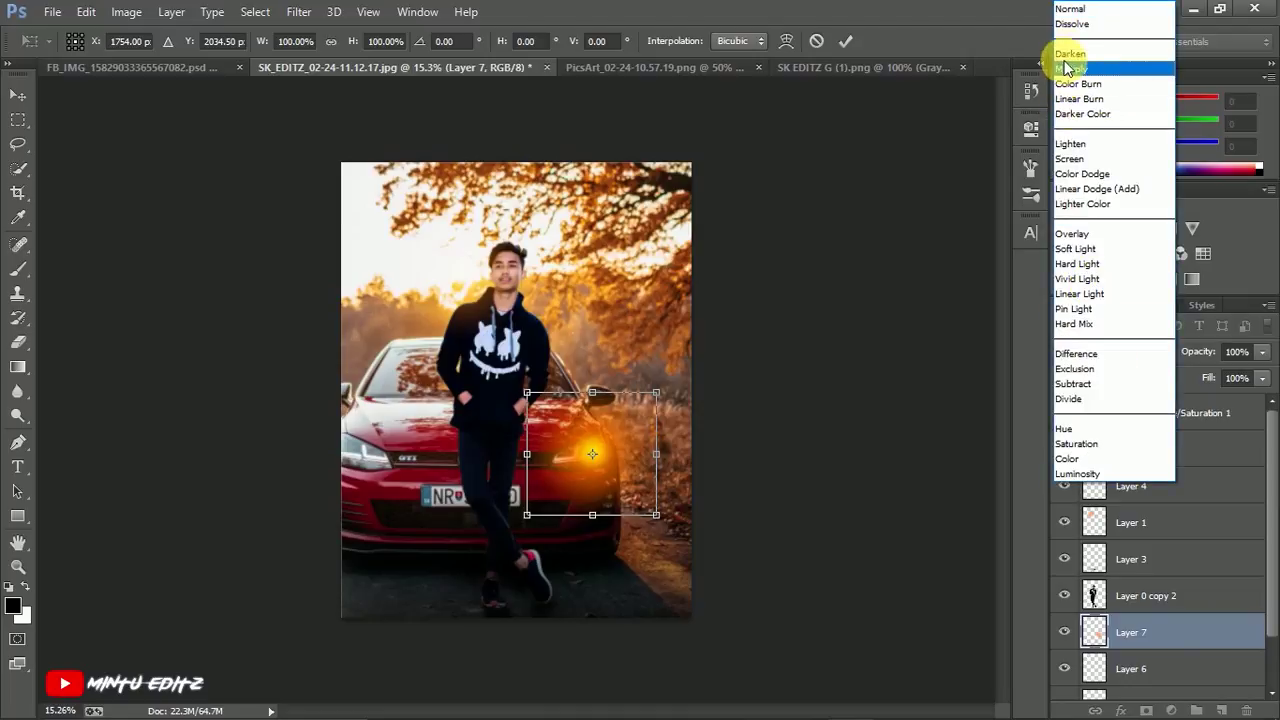
{"action": "left_click", "coordinate": [1075, 152]}
{"action": "left_click_drag", "start_coordinate": [608, 451], "coordinate": [603, 455]}
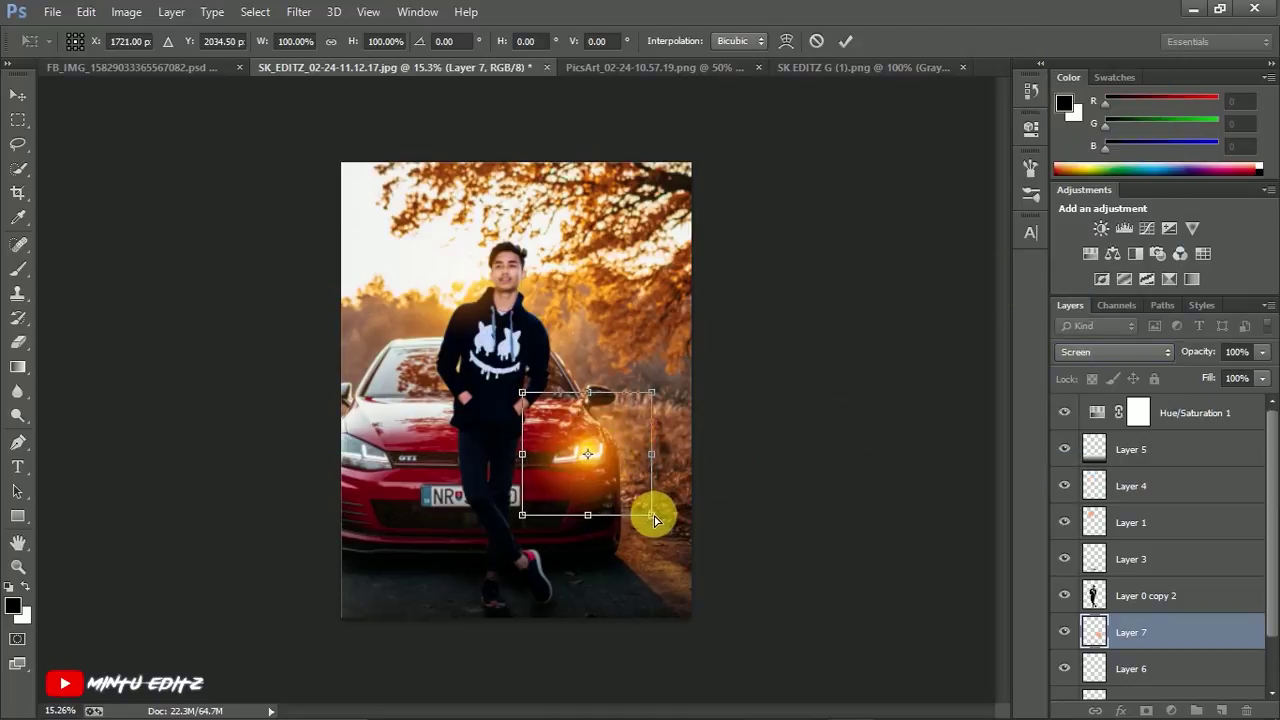
Step: Scale the glow to about 85%, centre it on the headlight, apply the transform and lower the layer's opacity to 83%
{"action": "left_click_drag", "start_coordinate": [657, 518], "coordinate": [661, 521]}
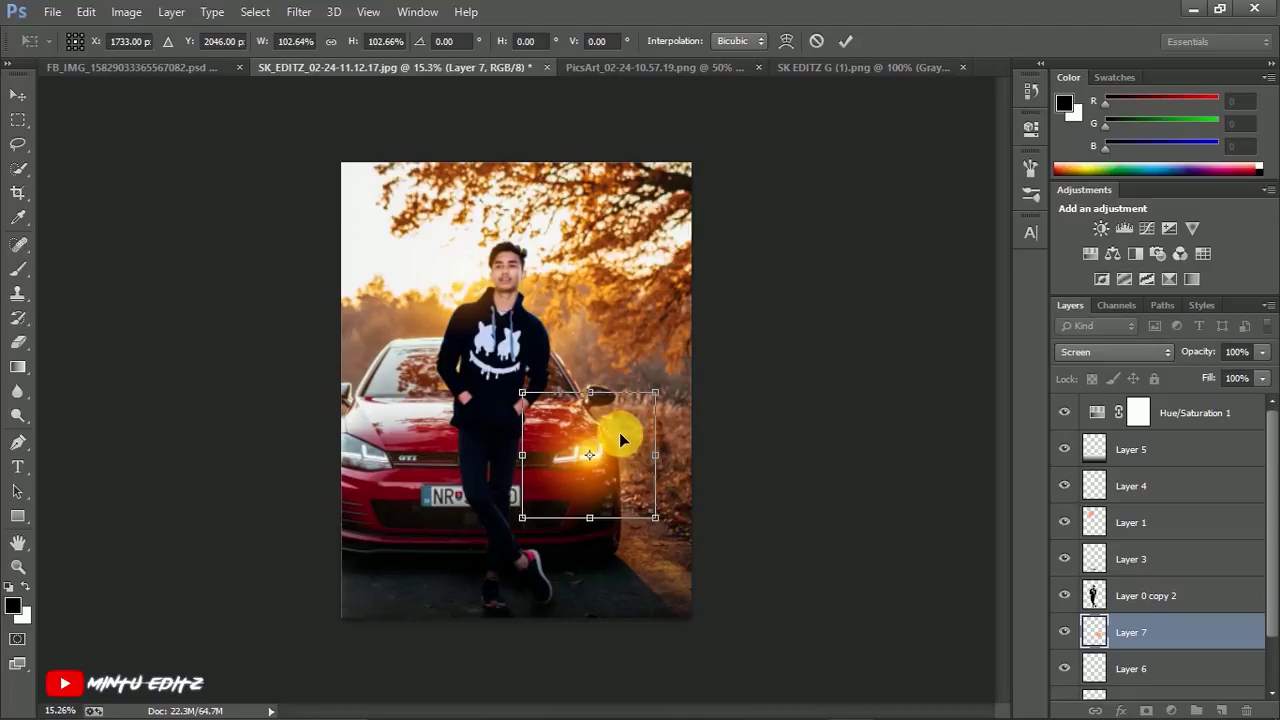
{"action": "left_click_drag", "start_coordinate": [608, 453], "coordinate": [647, 480]}
{"action": "scroll", "coordinate": [593, 473], "scroll_direction": "up", "scroll_amount": 5}
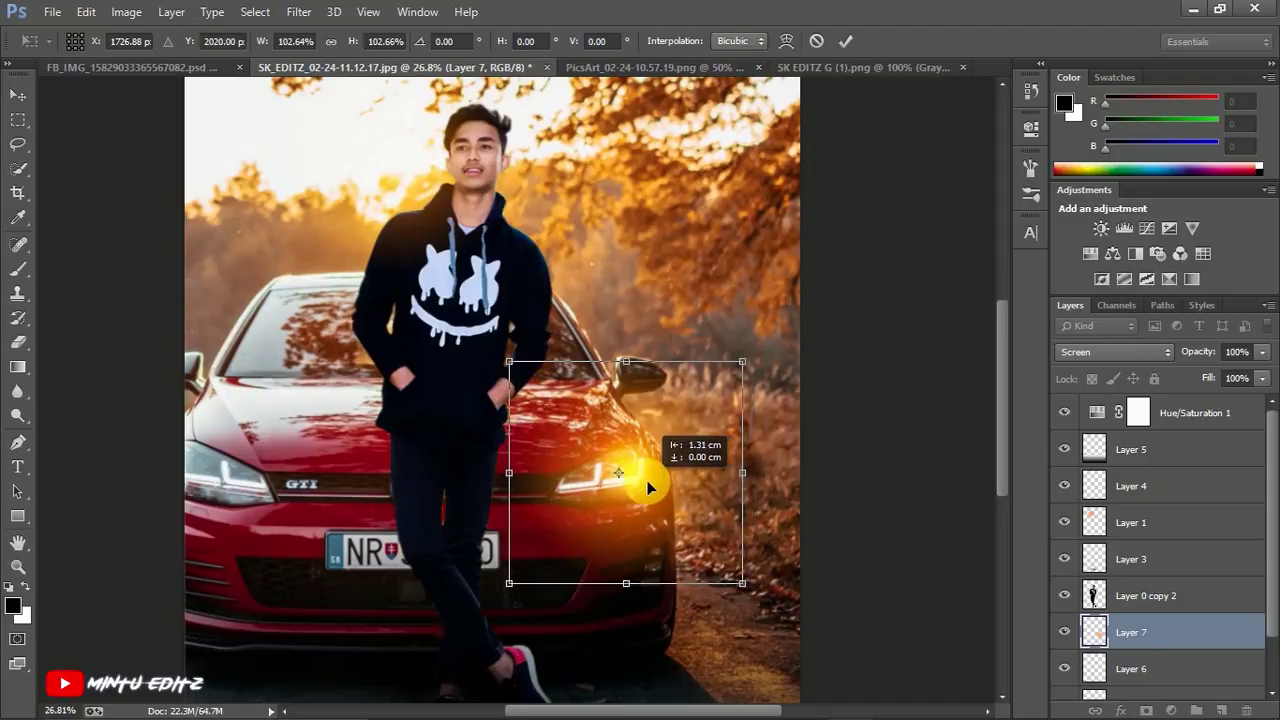
{"action": "left_click_drag", "start_coordinate": [749, 589], "coordinate": [701, 543]}
{"action": "left_click_drag", "start_coordinate": [638, 443], "coordinate": [639, 464]}
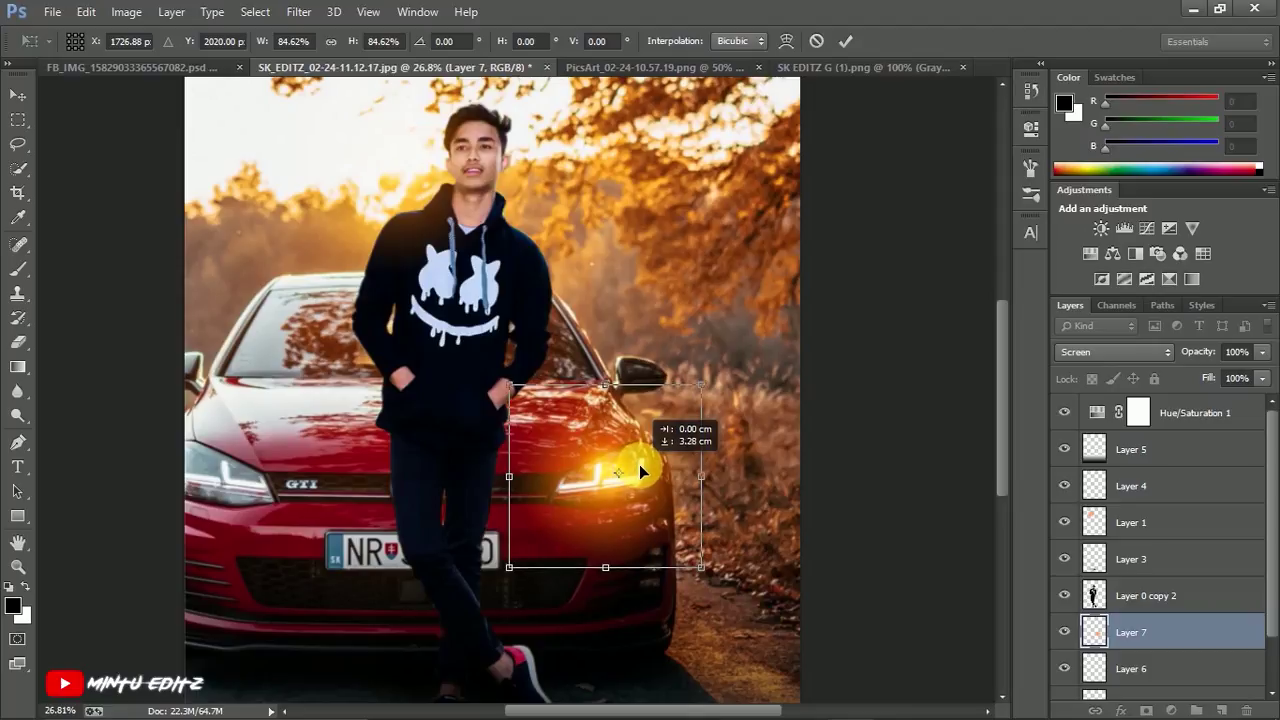
{"action": "left_click", "coordinate": [845, 41]}
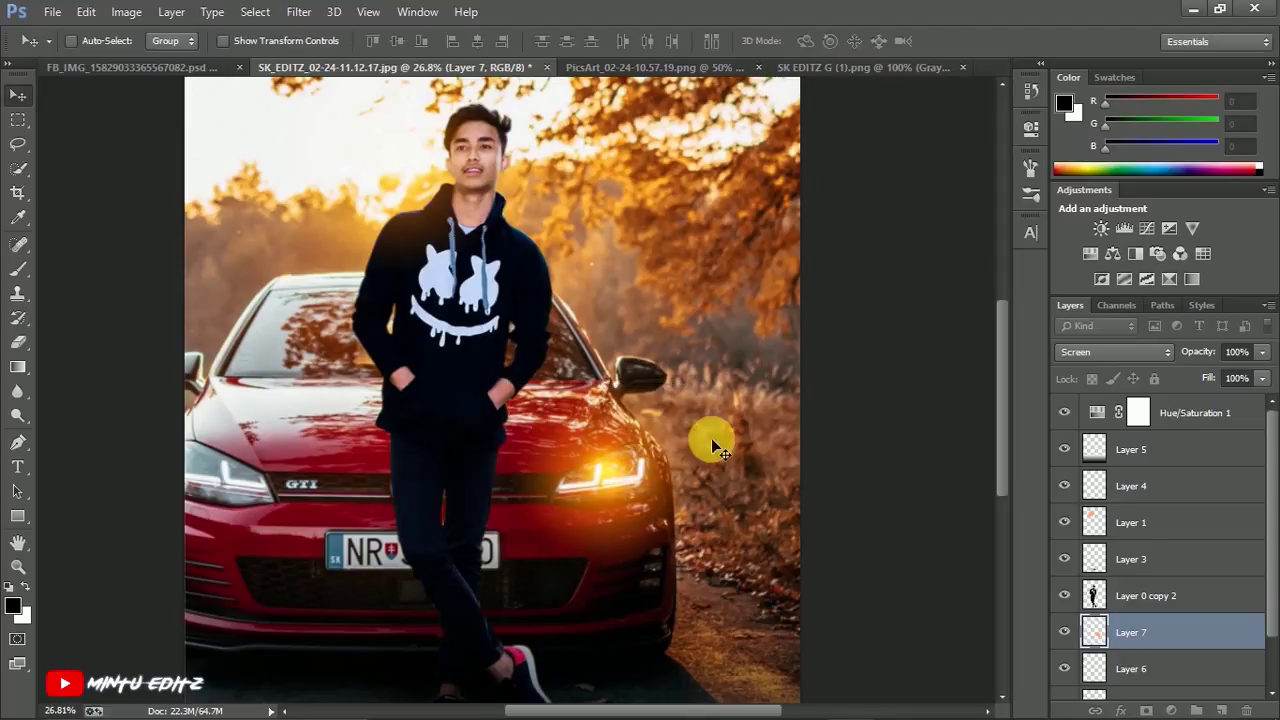
{"action": "scroll", "coordinate": [740, 440], "scroll_direction": "down", "scroll_amount": 3}
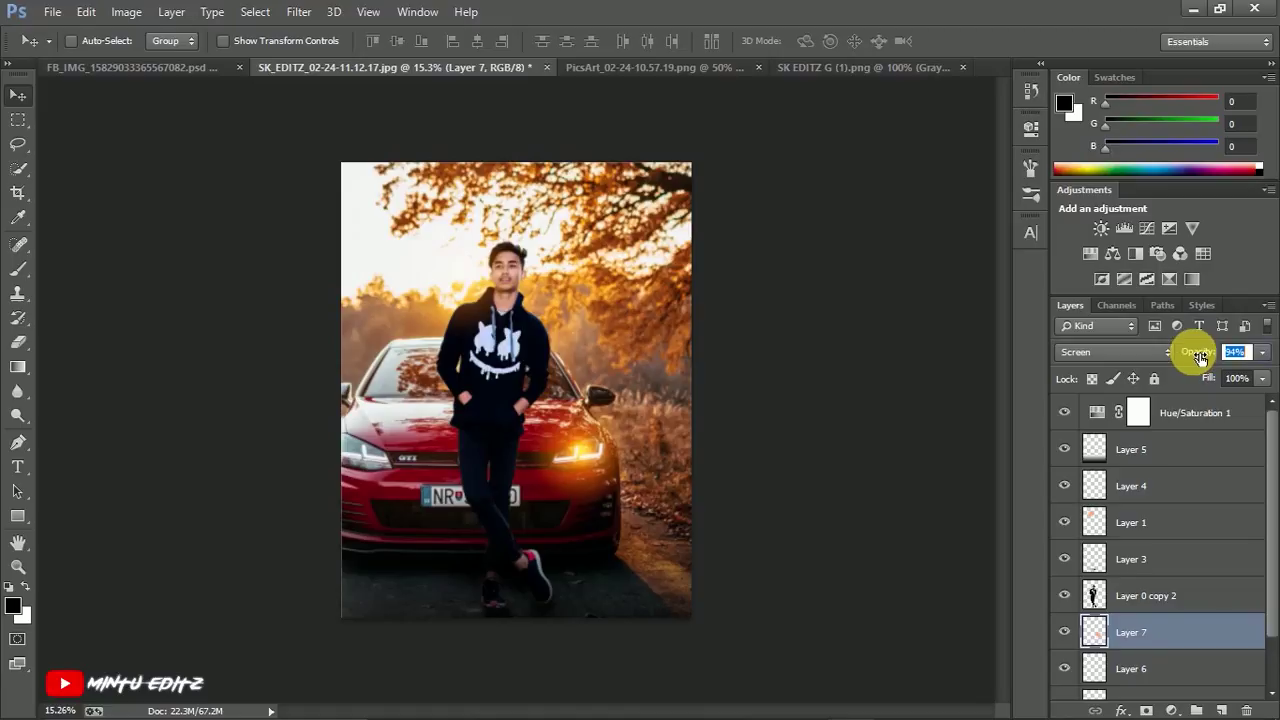
Step: Duplicate the headlight glow, move the copy onto the car's other headlight and set its opacity to 91%
{"action": "left_click", "coordinate": [1205, 631]}
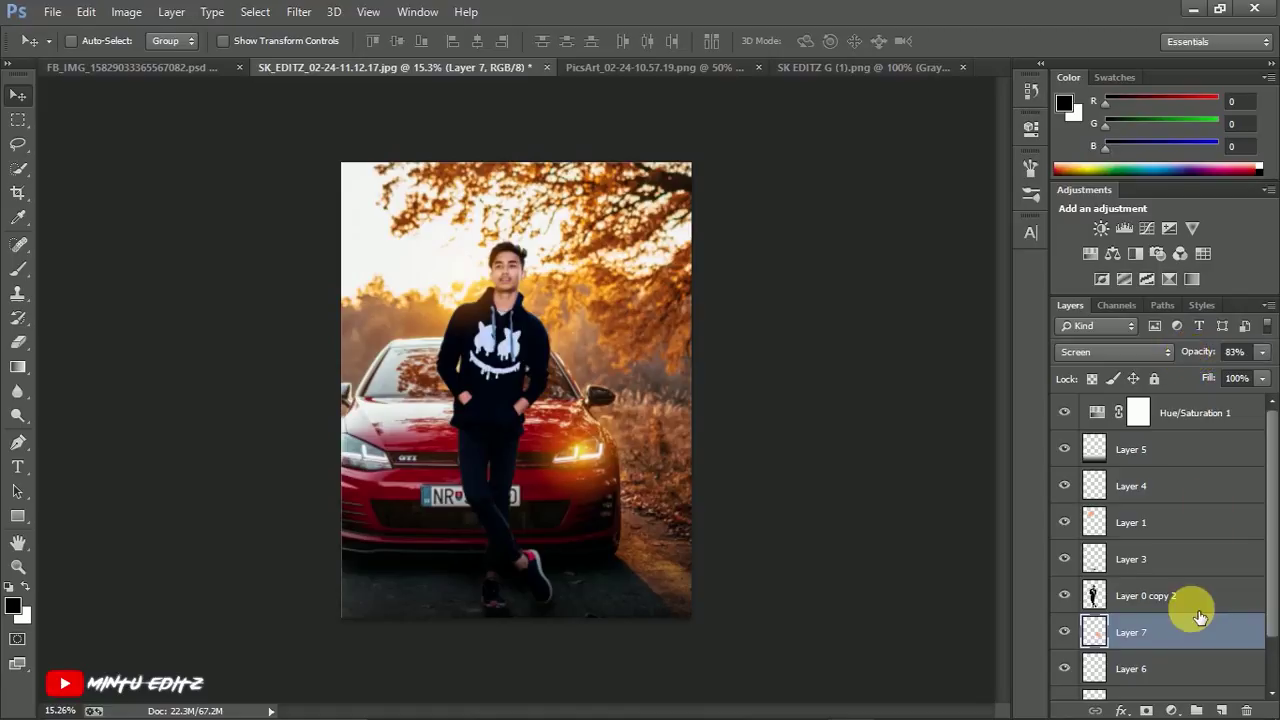
{"action": "key", "text": "ctrl+j"}
{"action": "key", "text": "ctrl+t"}
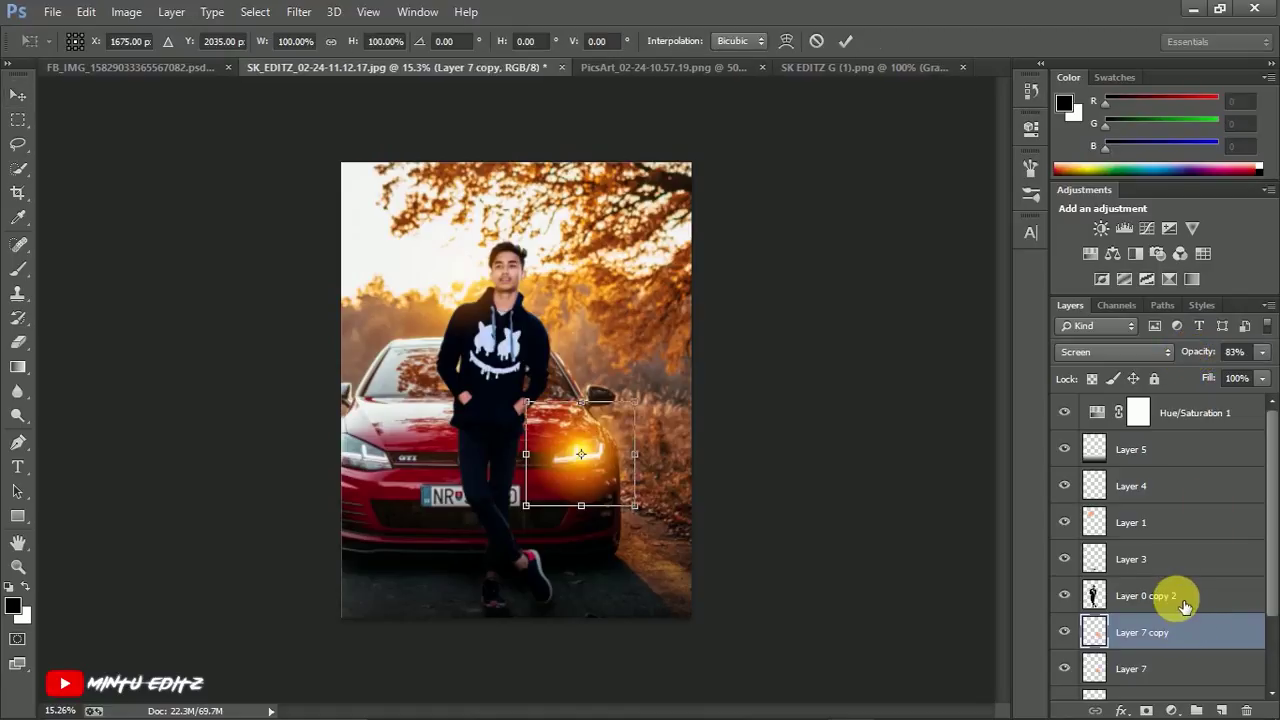
{"action": "left_click_drag", "start_coordinate": [604, 461], "coordinate": [386, 468]}
{"action": "key", "text": "Return"}
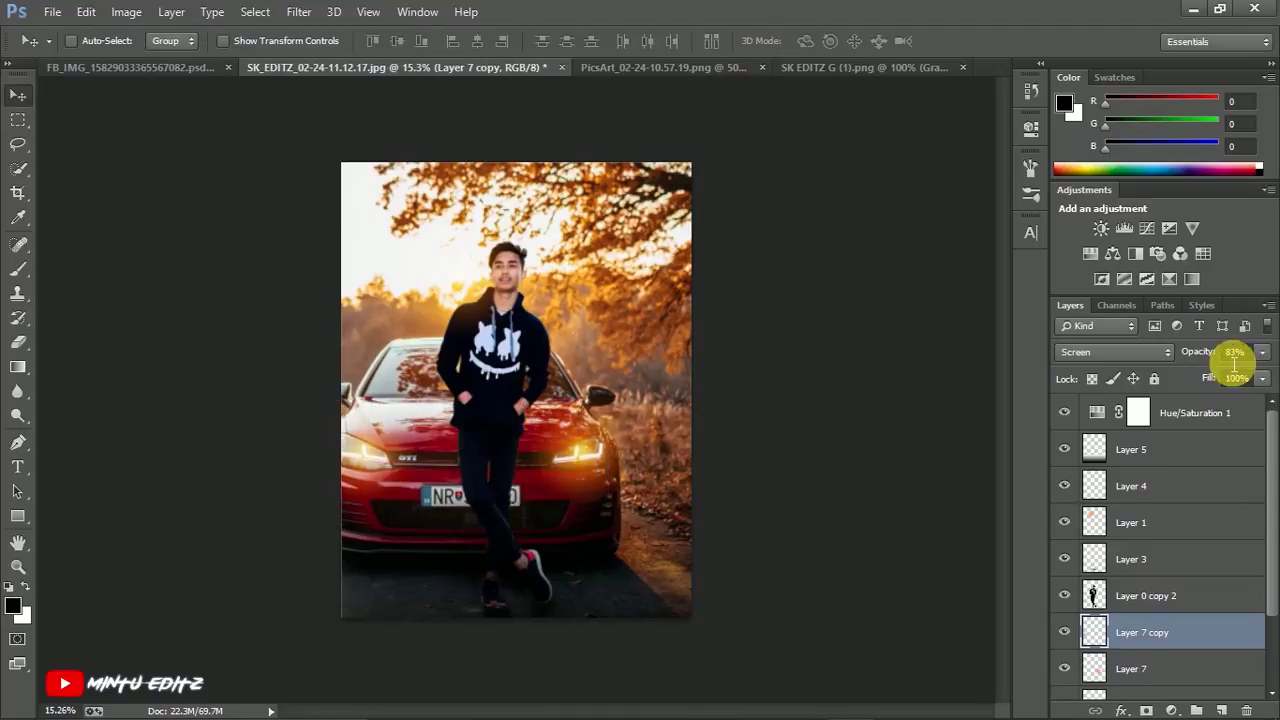
{"action": "left_click_drag", "start_coordinate": [1206, 350], "coordinate": [1265, 352]}
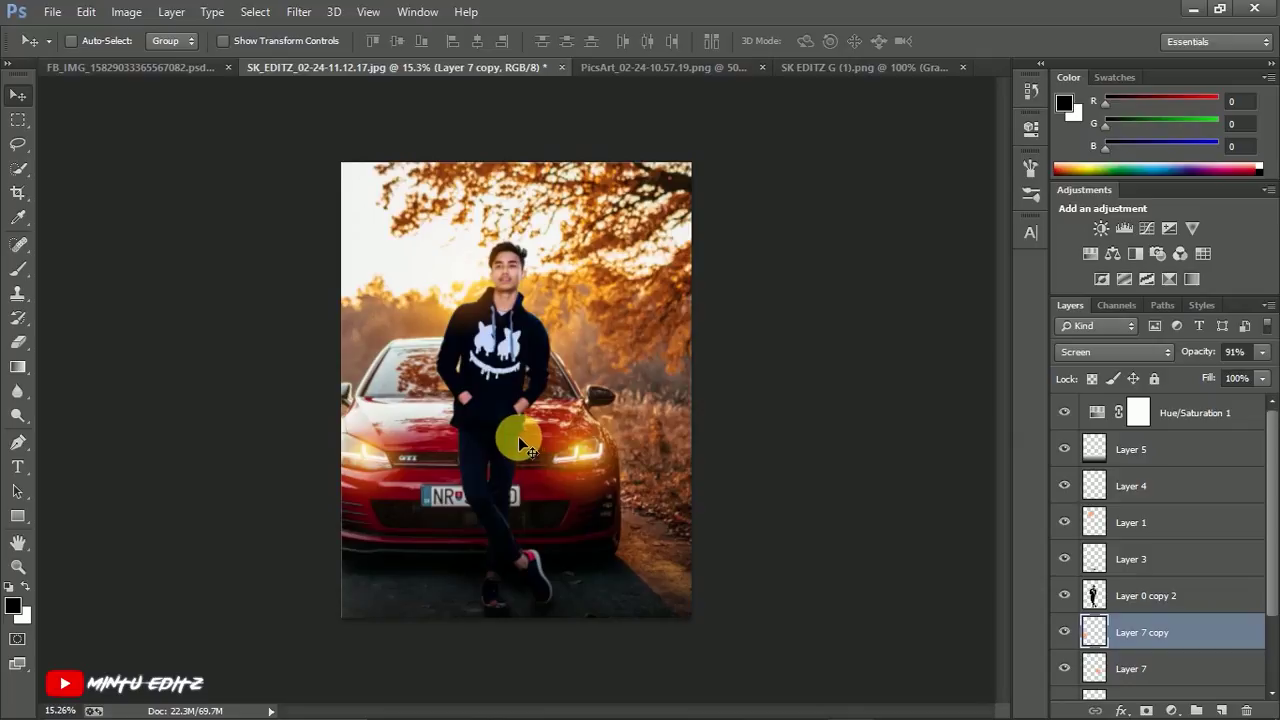
Step: Duplicate the glow again, enlarge it to about 185%, place it behind the man's head and set its opacity to 100%
{"action": "scroll", "coordinate": [497, 255], "scroll_direction": "up", "scroll_amount": 2}
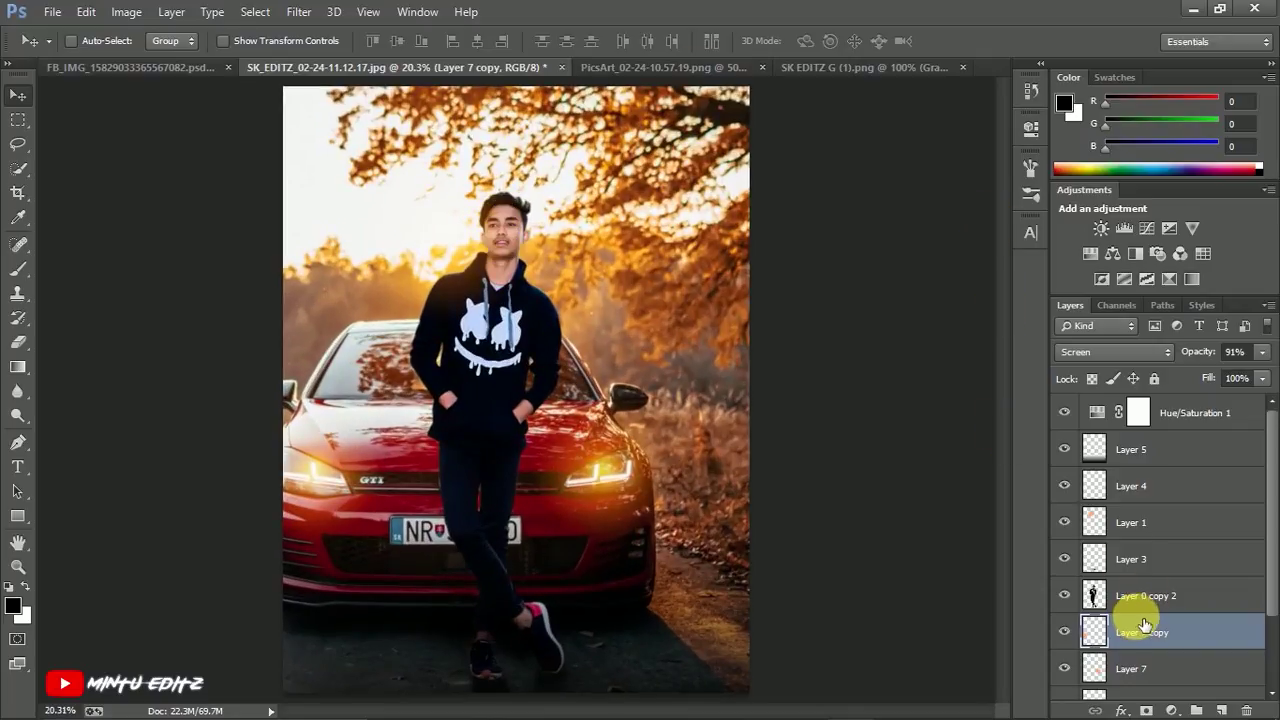
{"action": "key", "text": "ctrl+j"}
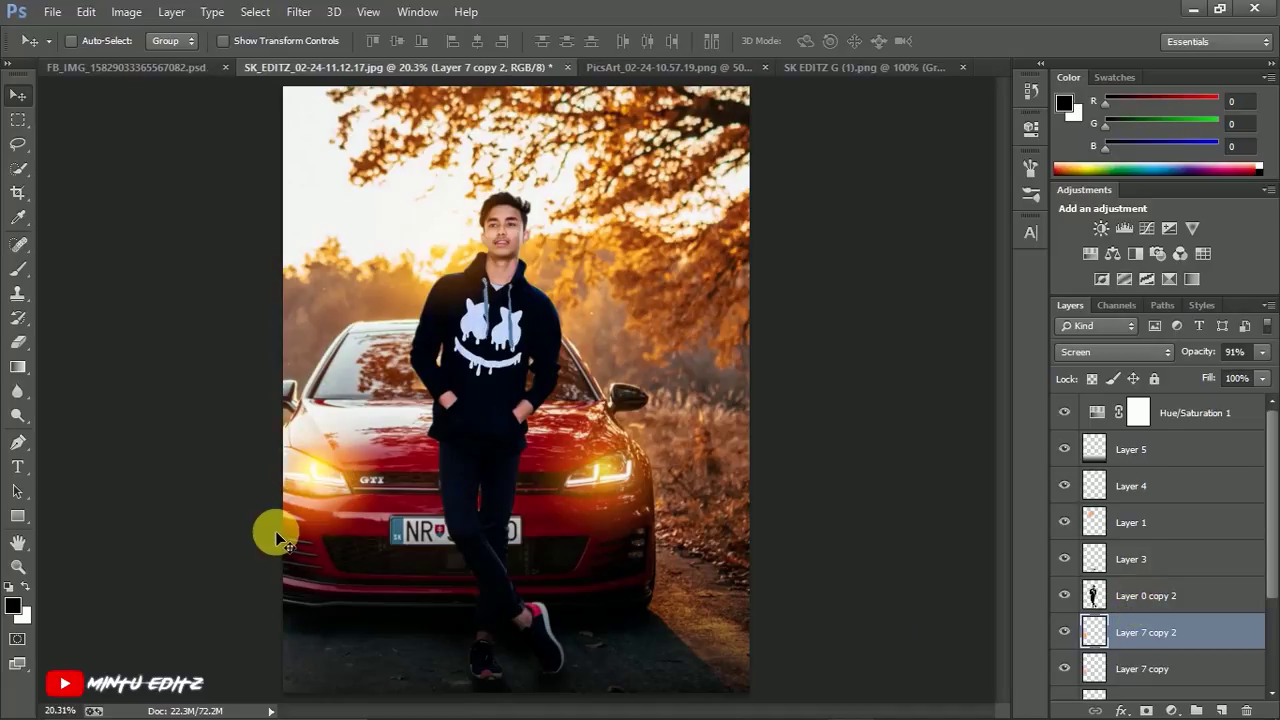
{"action": "key", "text": "ctrl+t"}
{"action": "left_click_drag", "start_coordinate": [371, 434], "coordinate": [535, 246]}
{"action": "left_click_drag", "start_coordinate": [1210, 354], "coordinate": [1258, 349]}
{"action": "left_click_drag", "start_coordinate": [590, 303], "coordinate": [542, 224]}
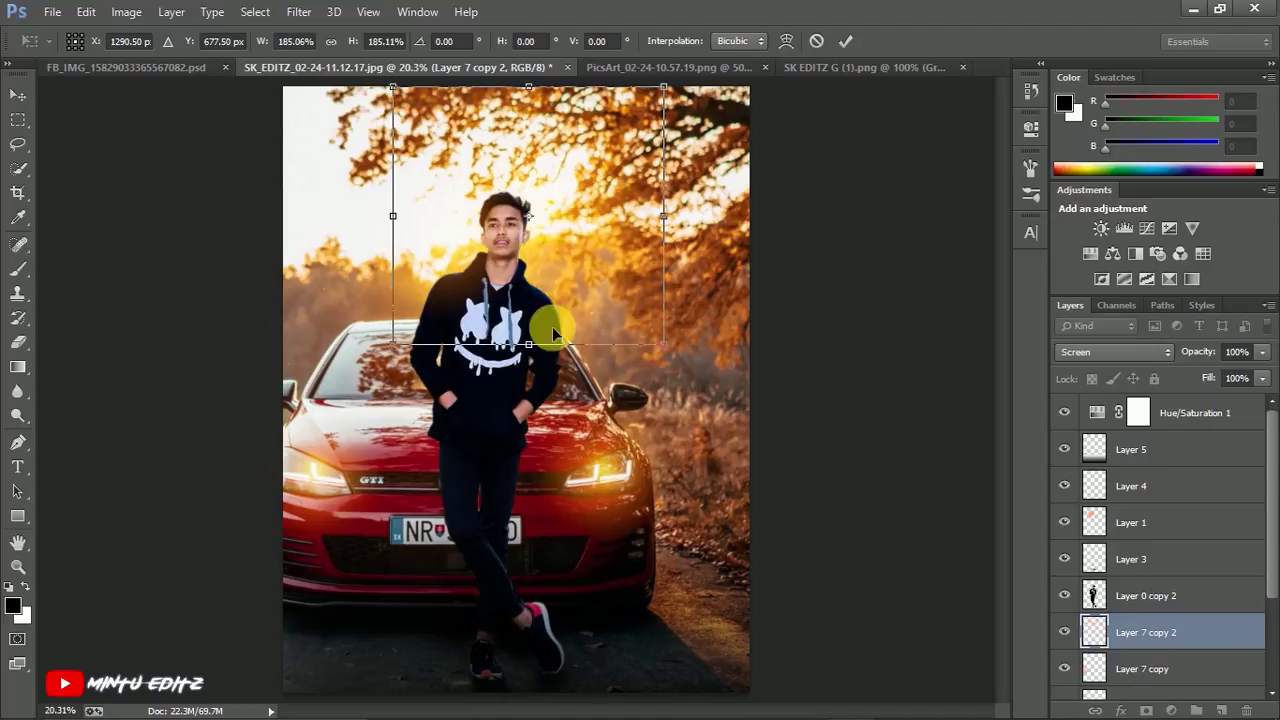
{"action": "scroll", "coordinate": [563, 400], "scroll_direction": "down", "scroll_amount": 5}
{"action": "scroll", "coordinate": [534, 506], "scroll_direction": "up", "scroll_amount": 5}
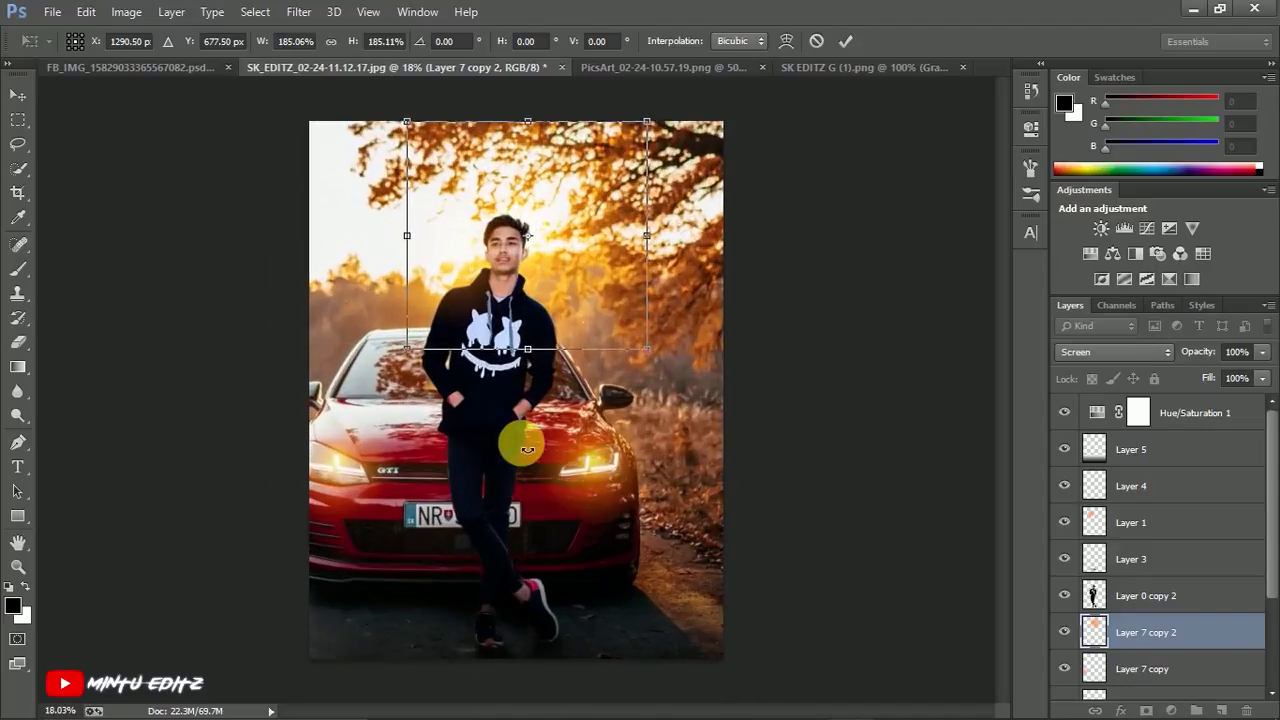
{"action": "left_click", "coordinate": [845, 41]}
{"action": "scroll", "coordinate": [500, 272], "scroll_direction": "up", "scroll_amount": 2}
{"action": "scroll", "coordinate": [497, 268], "scroll_direction": "up", "scroll_amount": 3}
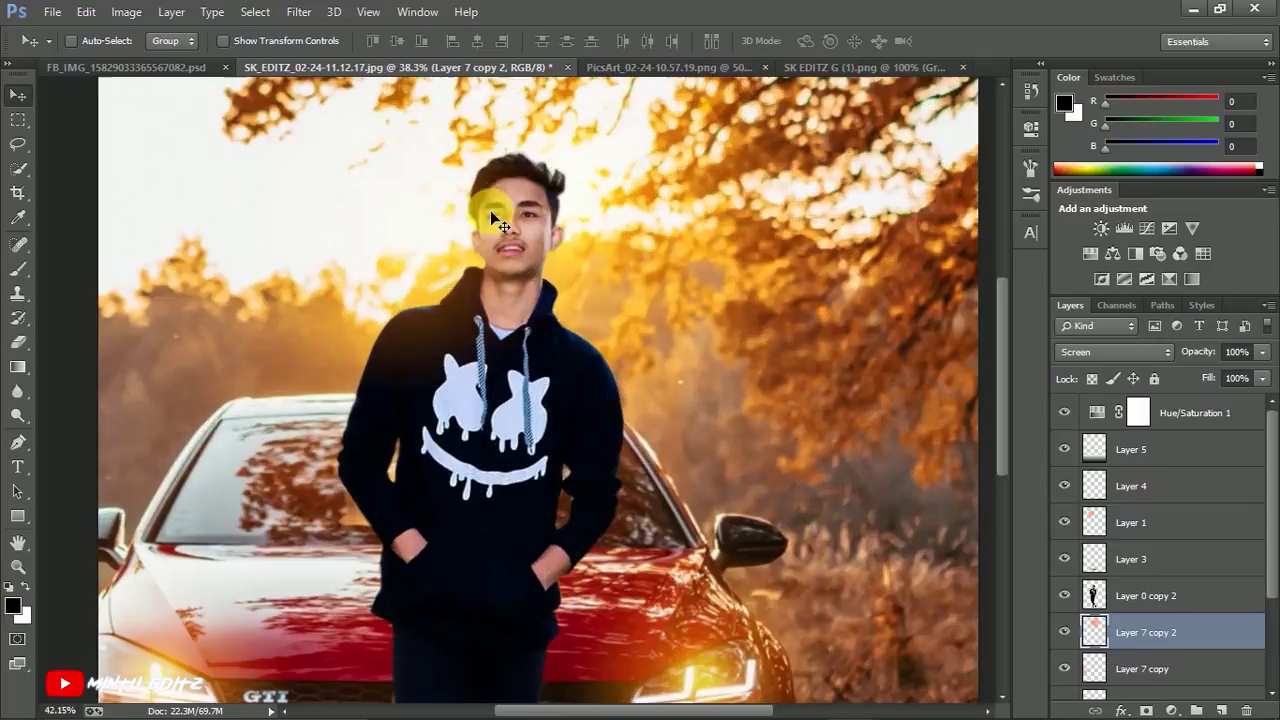
{"action": "scroll", "coordinate": [487, 265], "scroll_direction": "down", "scroll_amount": 3}
{"action": "scroll", "coordinate": [490, 275], "scroll_direction": "down", "scroll_amount": 3}
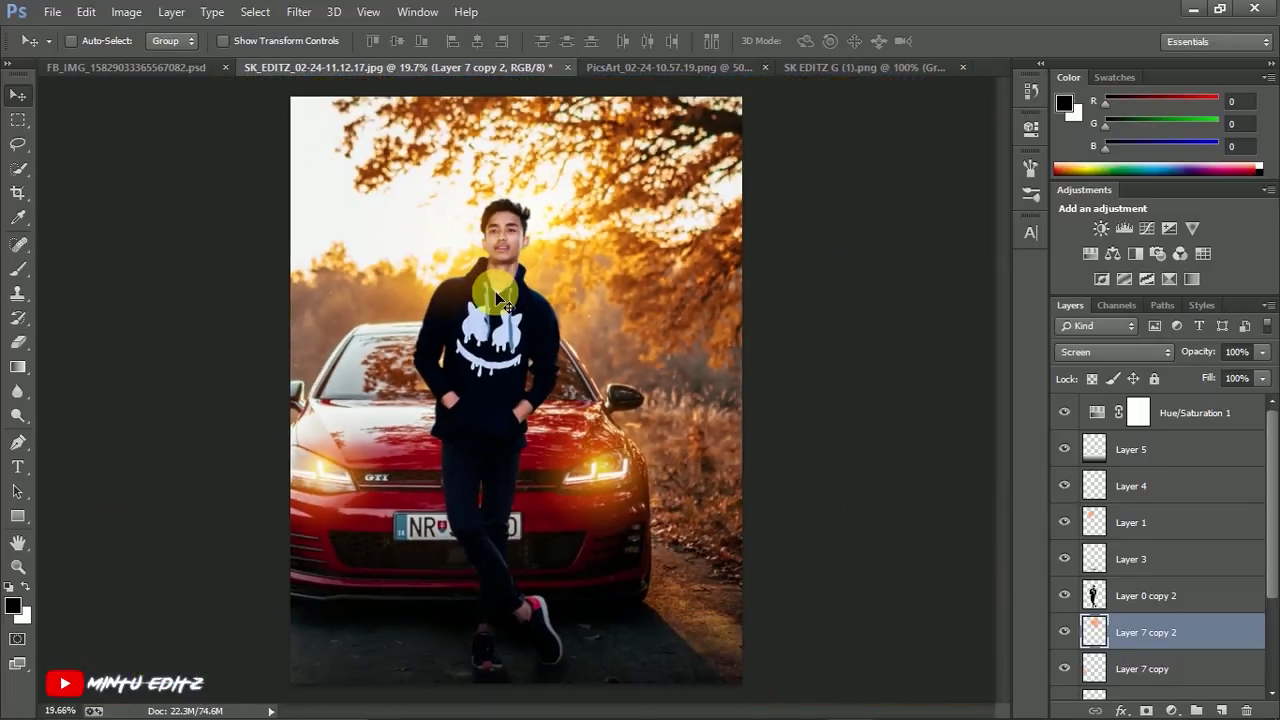
{"action": "scroll", "coordinate": [510, 340], "scroll_direction": "up", "scroll_amount": 1}
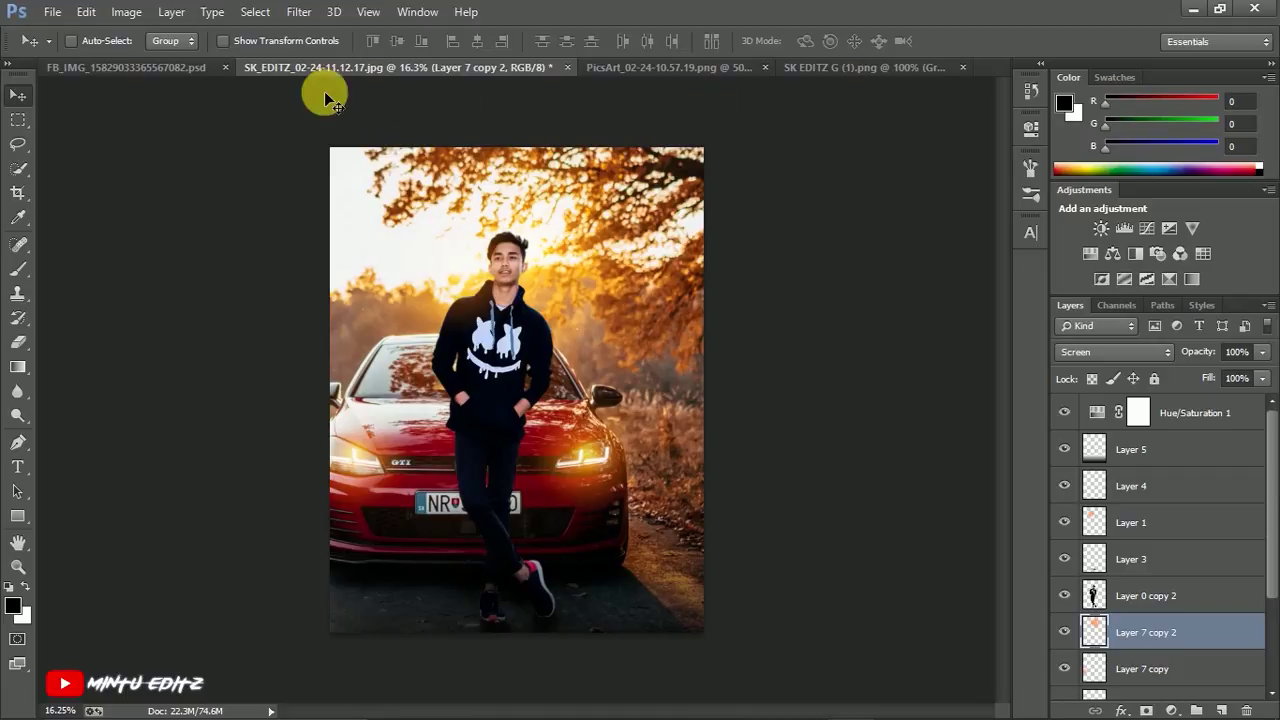
Step: Open the logo image 20200225_211545 from the Cartoon Movie folder on New Volume (D:)
{"action": "left_click", "coordinate": [163, 68]}
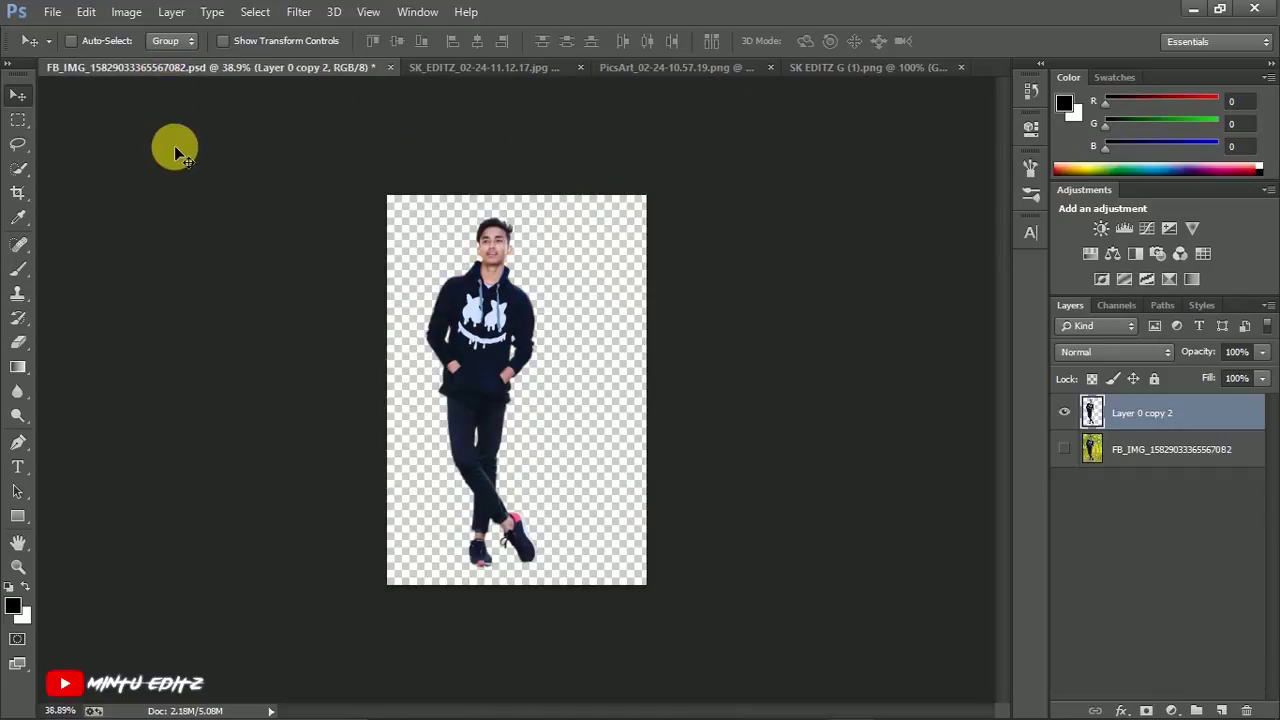
{"action": "left_click", "coordinate": [52, 12]}
{"action": "left_click", "coordinate": [100, 50]}
{"action": "left_click_drag", "start_coordinate": [147, 322], "coordinate": [147, 344]}
{"action": "left_click", "coordinate": [110, 304]}
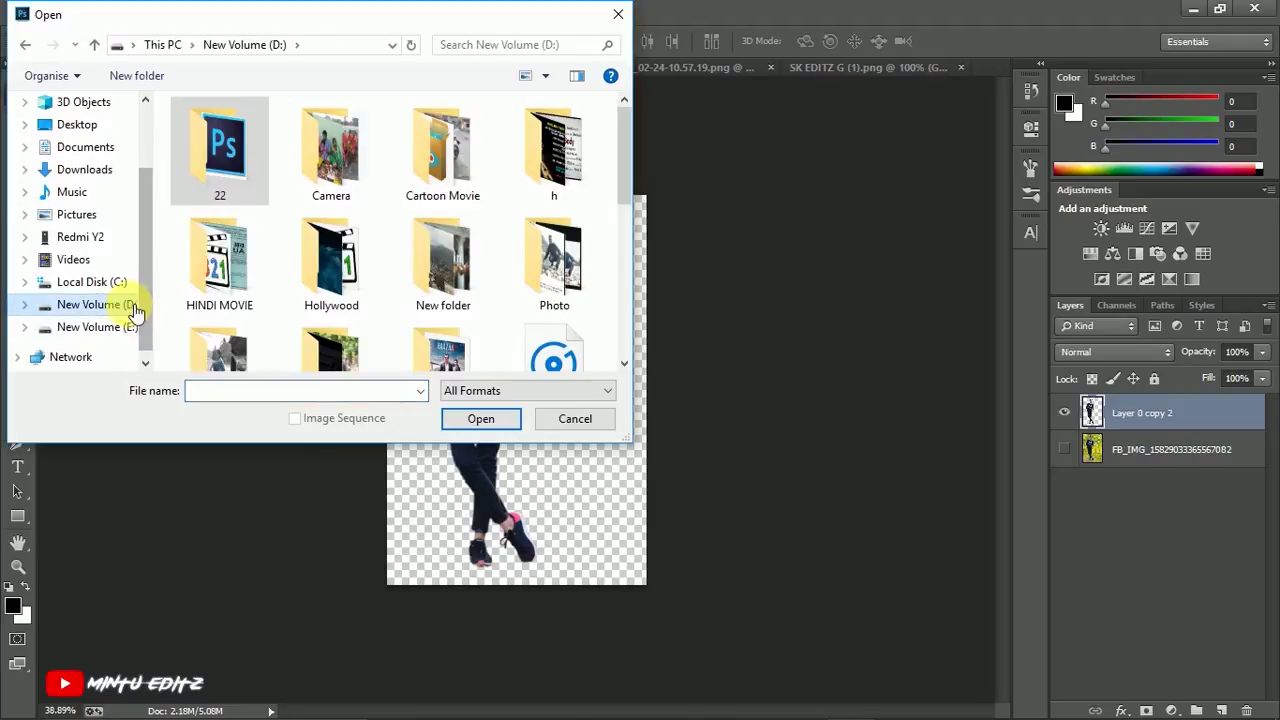
{"action": "double_click", "coordinate": [442, 175]}
{"action": "scroll", "coordinate": [340, 250], "scroll_direction": "down", "scroll_amount": 2}
{"action": "scroll", "coordinate": [420, 255], "scroll_direction": "up", "scroll_amount": 2}
{"action": "left_click", "coordinate": [557, 180]}
{"action": "double_click", "coordinate": [530, 198]}
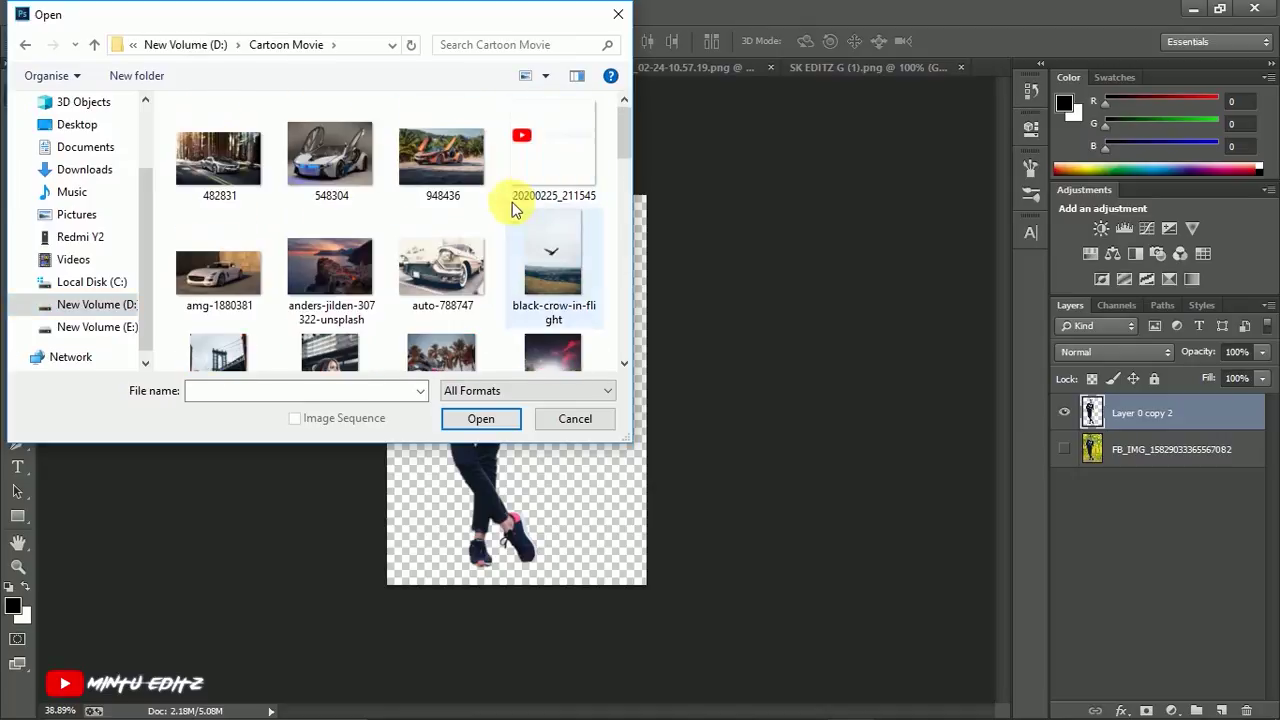
{"action": "double_click", "coordinate": [553, 143]}
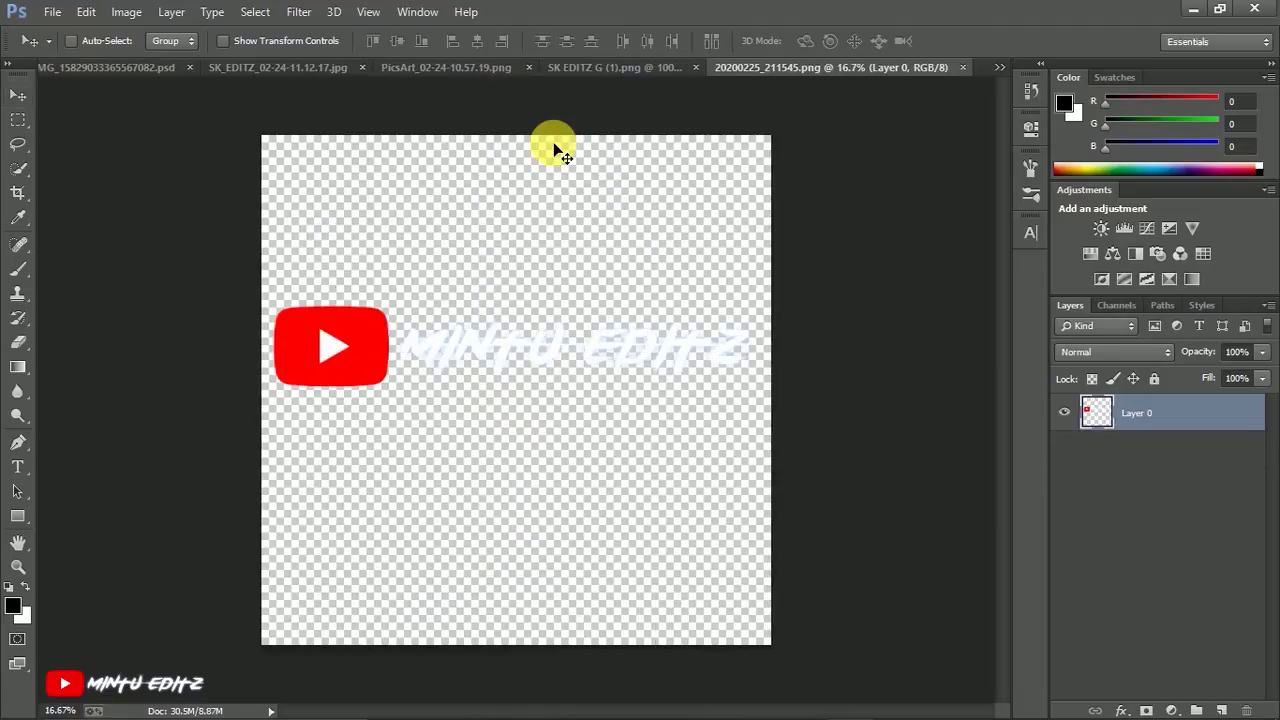
Step: Bring the YouTube channel logo into the SK_EDITZ_02-24-11.12.17.jpg composite as a layer below the man
{"action": "key", "text": "ctrl+t"}
{"action": "key", "text": "Return"}
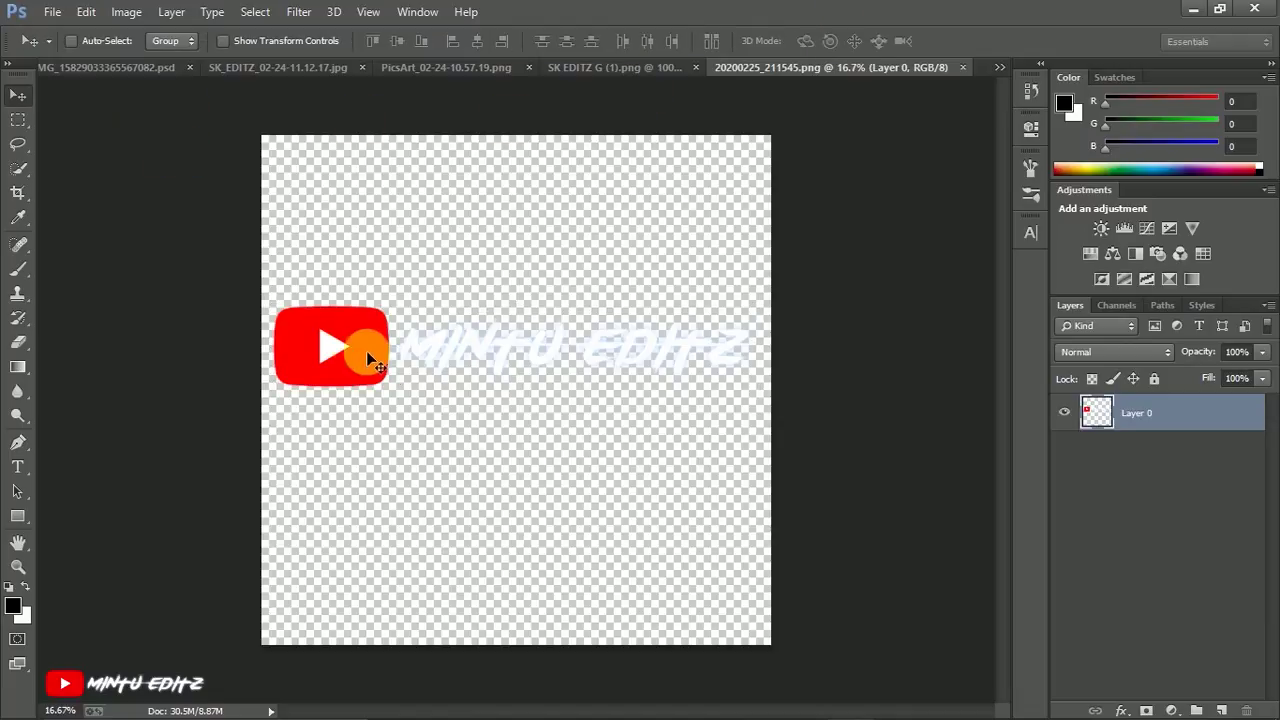
{"action": "left_click_drag", "start_coordinate": [453, 313], "coordinate": [517, 355]}
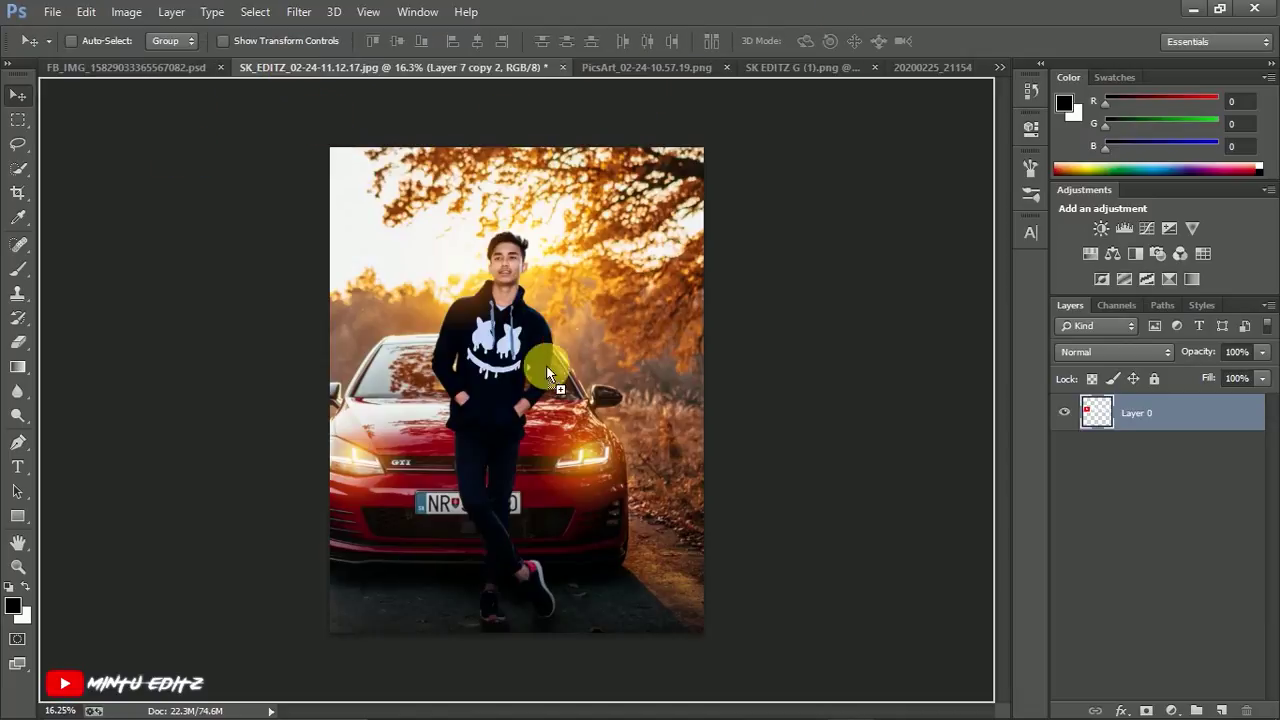
{"action": "left_click_drag", "start_coordinate": [591, 393], "coordinate": [588, 420]}
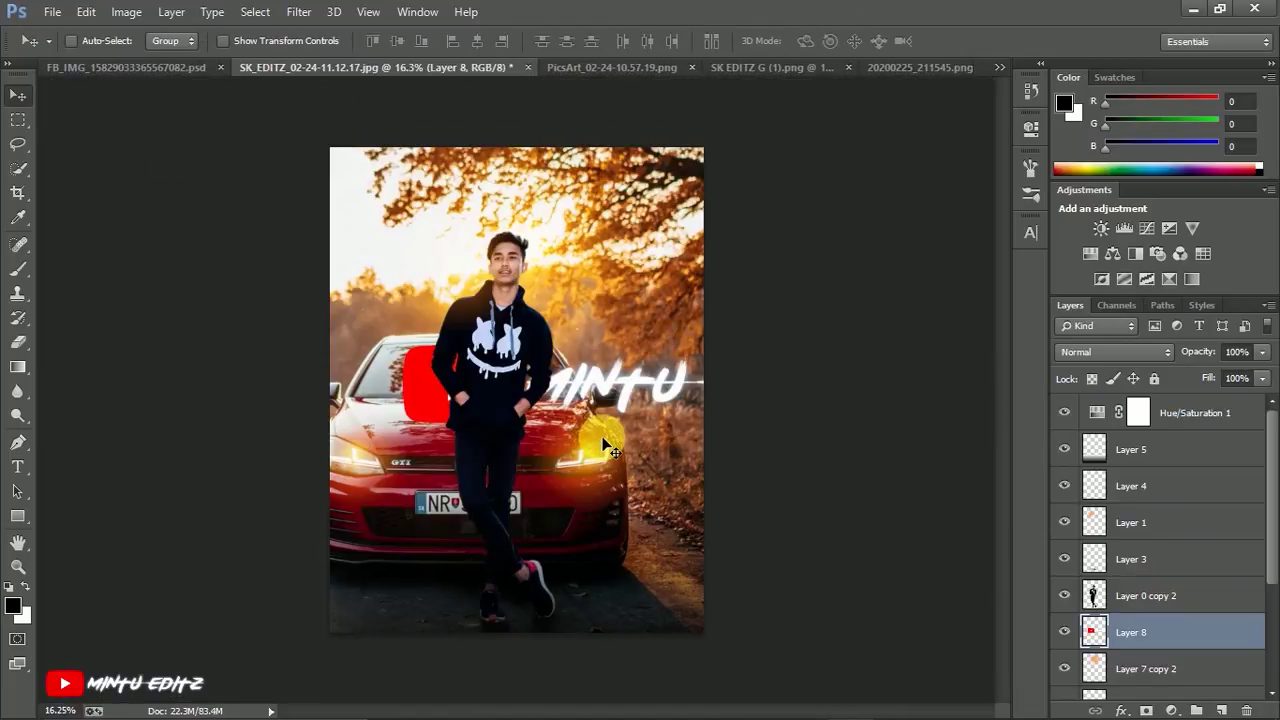
Step: Scale the channel logo down to about 15.8% over the car's bonnet
{"action": "key", "text": "ctrl+t"}
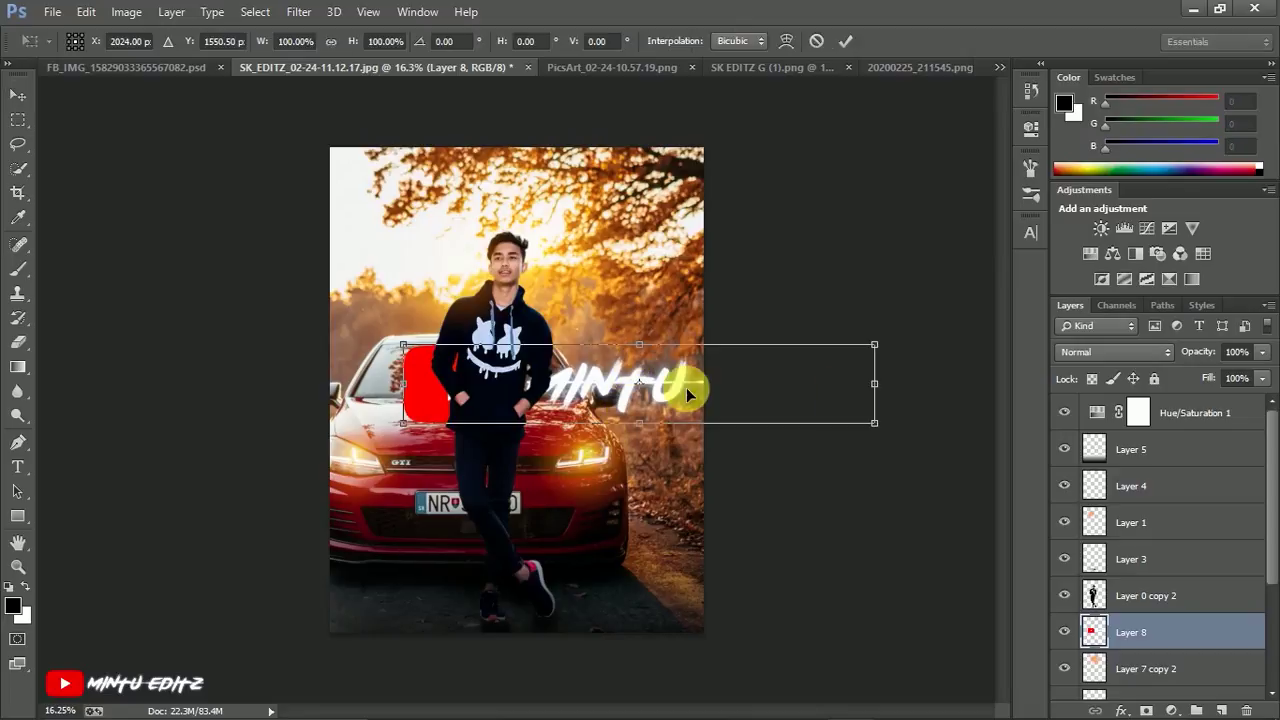
{"action": "left_click_drag", "start_coordinate": [875, 351], "coordinate": [590, 420]}
{"action": "scroll", "coordinate": [595, 416], "scroll_direction": "up", "scroll_amount": 7}
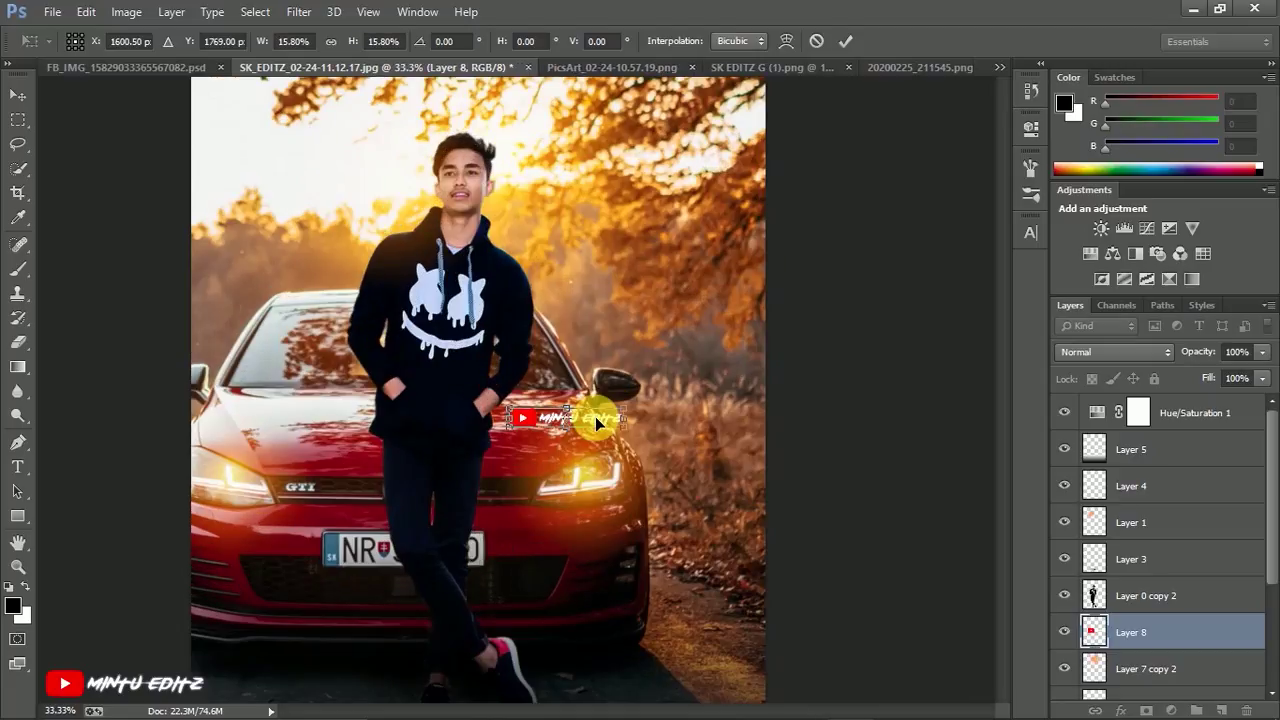
{"action": "scroll", "coordinate": [595, 416], "scroll_direction": "down", "scroll_amount": 7}
{"action": "scroll", "coordinate": [593, 418], "scroll_direction": "up", "scroll_amount": 3}
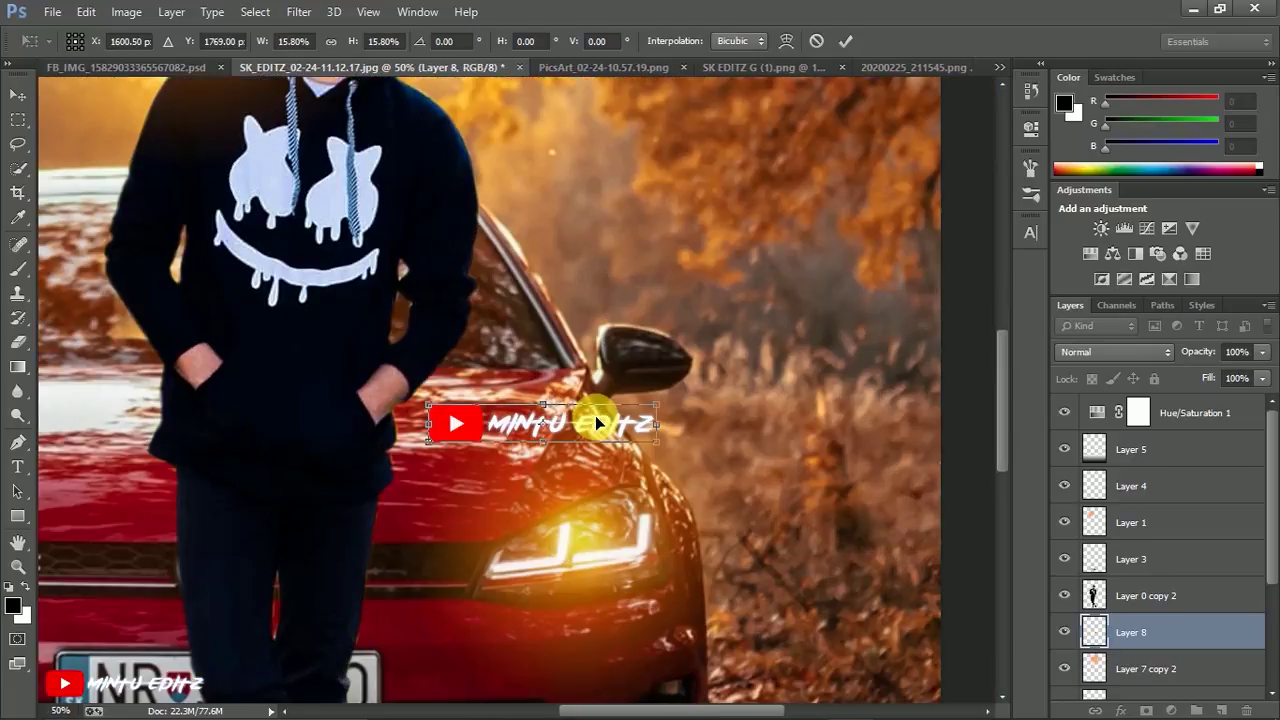
Step: Move the logo onto the blurred background above the car's wing mirror, reduce it to about 10% and apply the transform
{"action": "left_click_drag", "start_coordinate": [593, 419], "coordinate": [708, 255]}
{"action": "left_click_drag", "start_coordinate": [770, 290], "coordinate": [691, 286]}
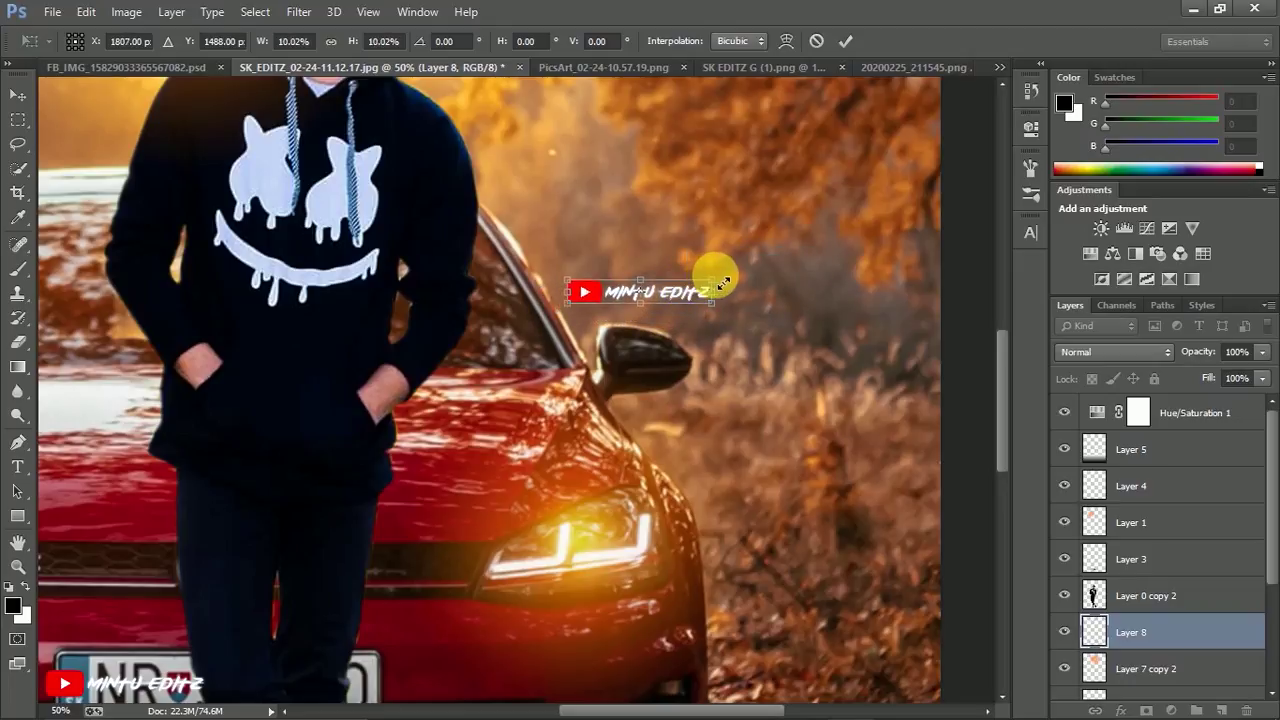
{"action": "scroll", "coordinate": [690, 291], "scroll_direction": "down", "scroll_amount": 4}
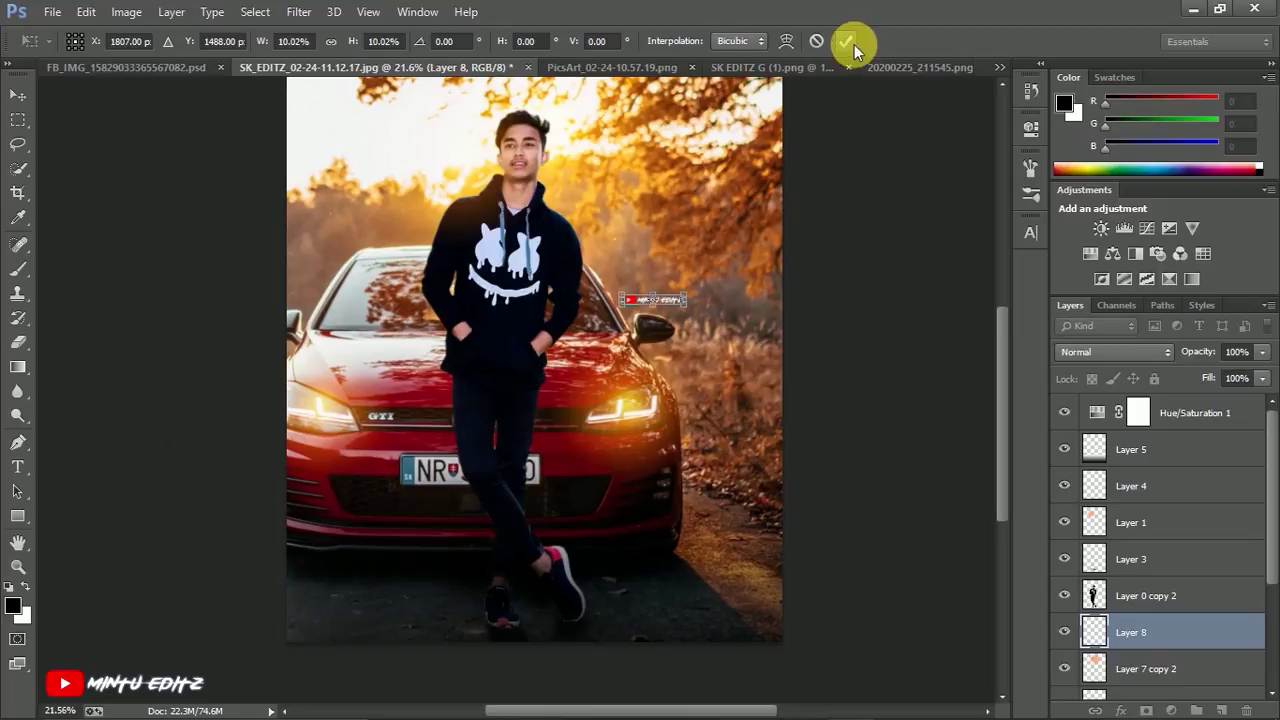
{"action": "scroll", "coordinate": [692, 341], "scroll_direction": "up", "scroll_amount": 3}
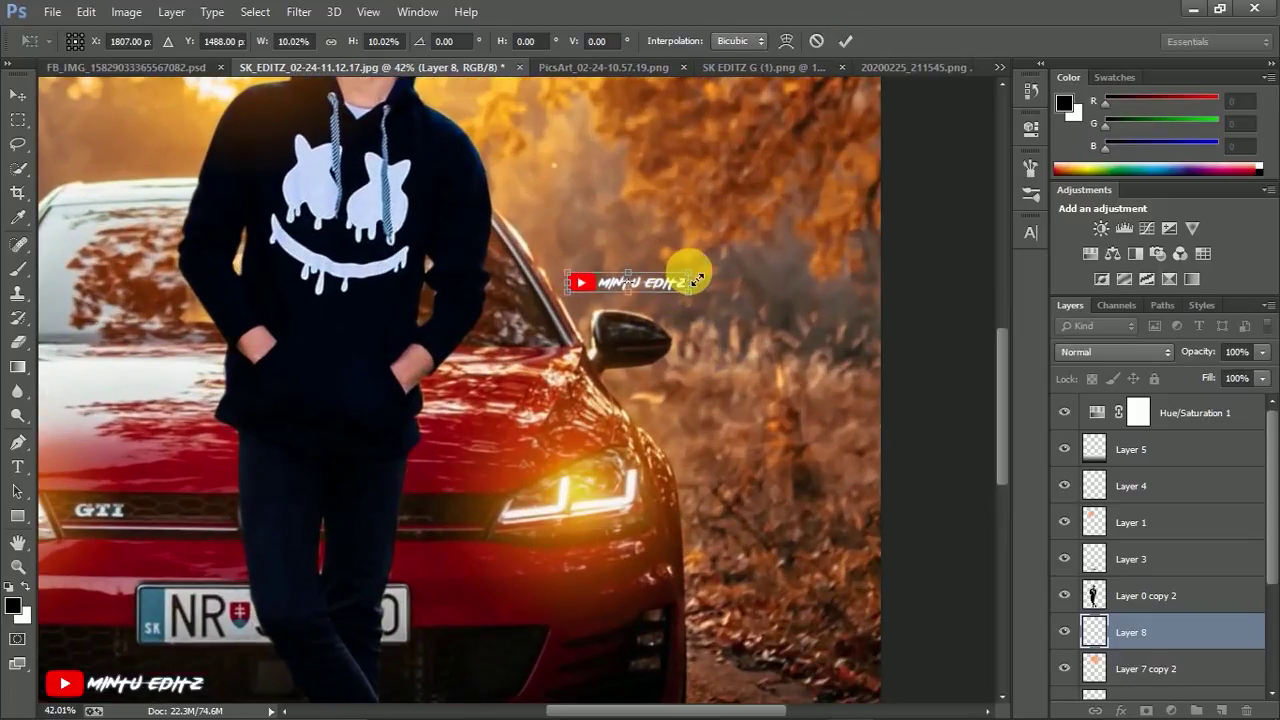
{"action": "left_click_drag", "start_coordinate": [700, 280], "coordinate": [748, 192]}
{"action": "left_click", "coordinate": [845, 42]}
{"action": "scroll", "coordinate": [677, 338], "scroll_direction": "down", "scroll_amount": 2}
{"action": "scroll", "coordinate": [677, 338], "scroll_direction": "down", "scroll_amount": 1}
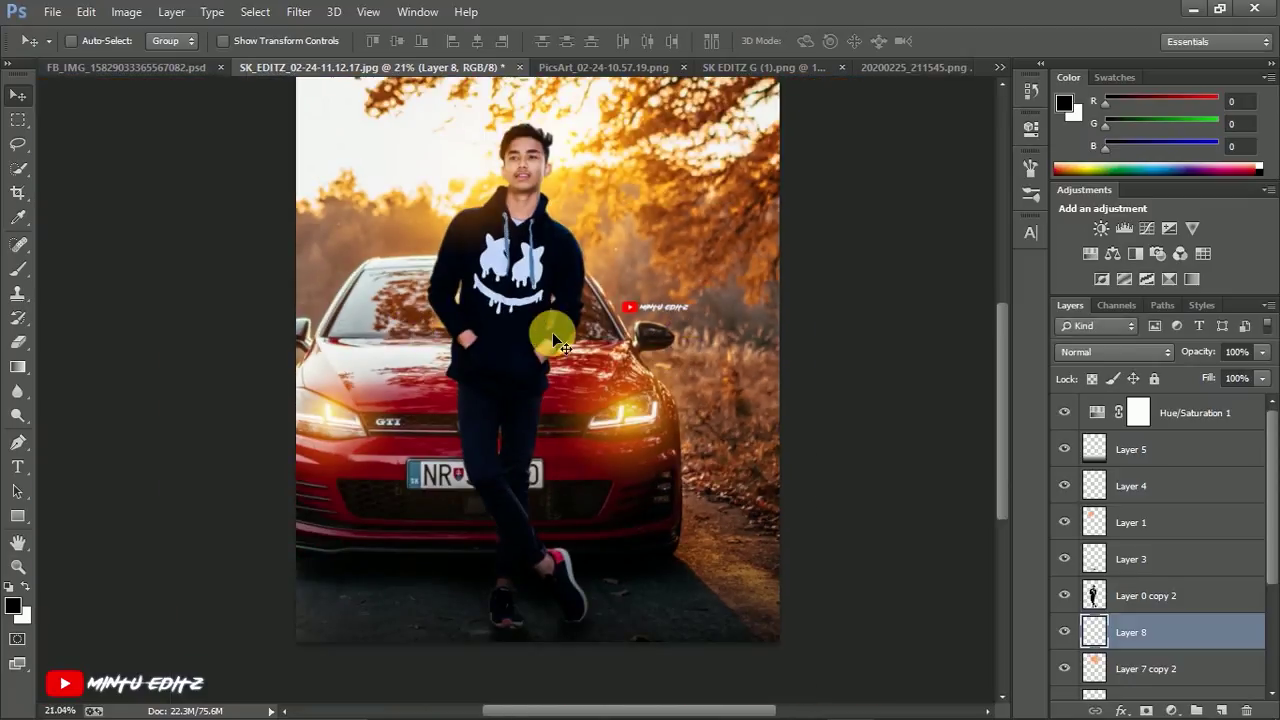
Step: Fine-tune the size of the channel logo above the car's wing mirror with Free Transform and apply the transform
{"action": "scroll", "coordinate": [657, 320], "scroll_direction": "up", "scroll_amount": 5}
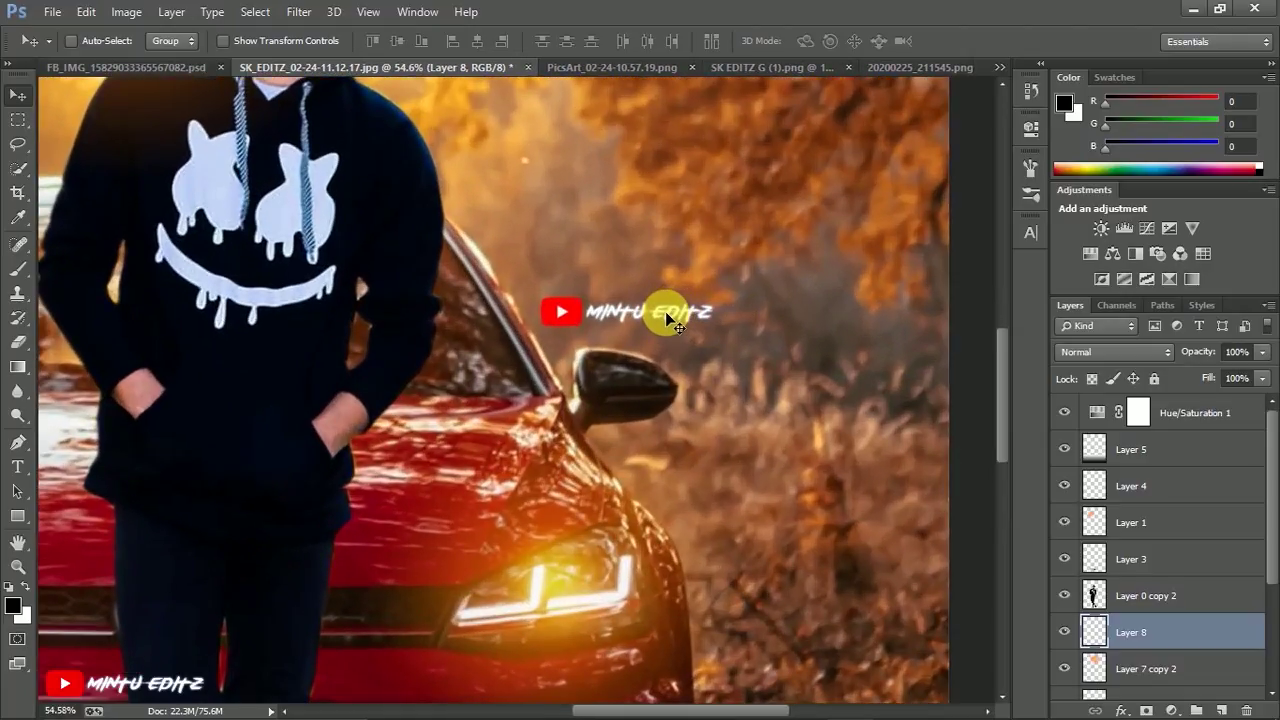
{"action": "key", "text": "ctrl+t"}
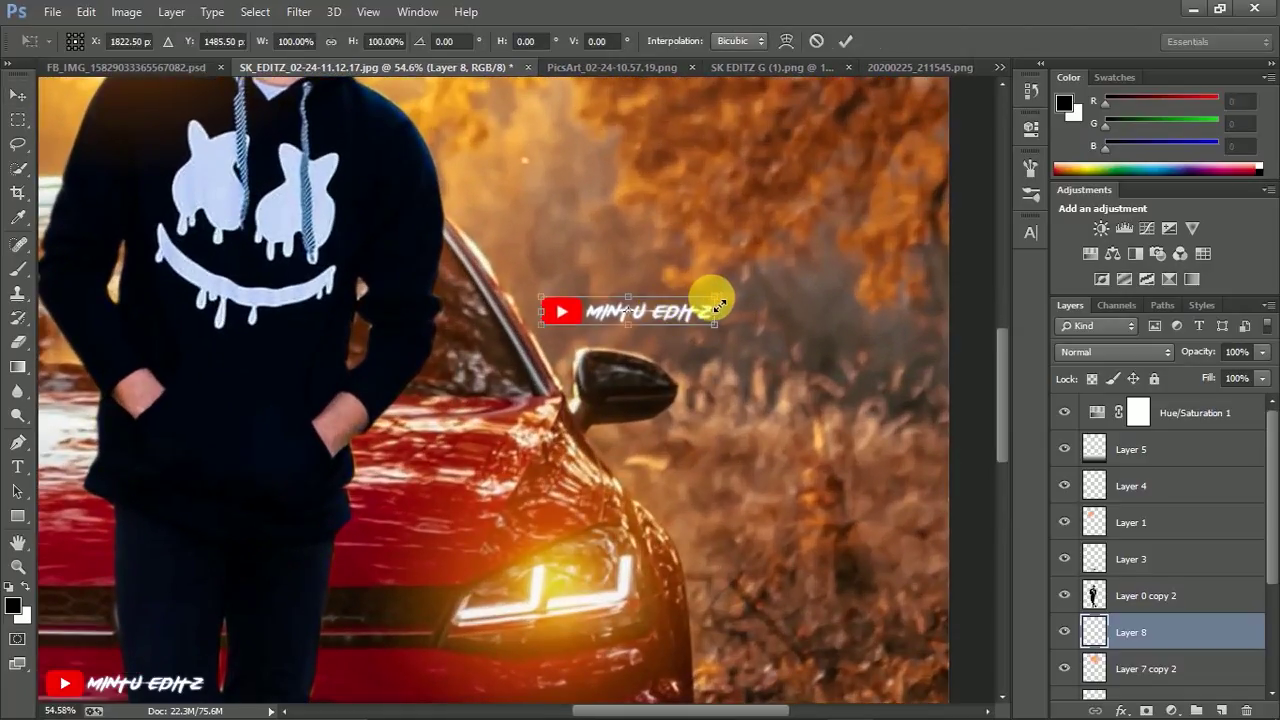
{"action": "left_click_drag", "start_coordinate": [723, 305], "coordinate": [714, 271]}
{"action": "left_click", "coordinate": [845, 41]}
{"action": "scroll", "coordinate": [522, 390], "scroll_direction": "down", "scroll_amount": 5}
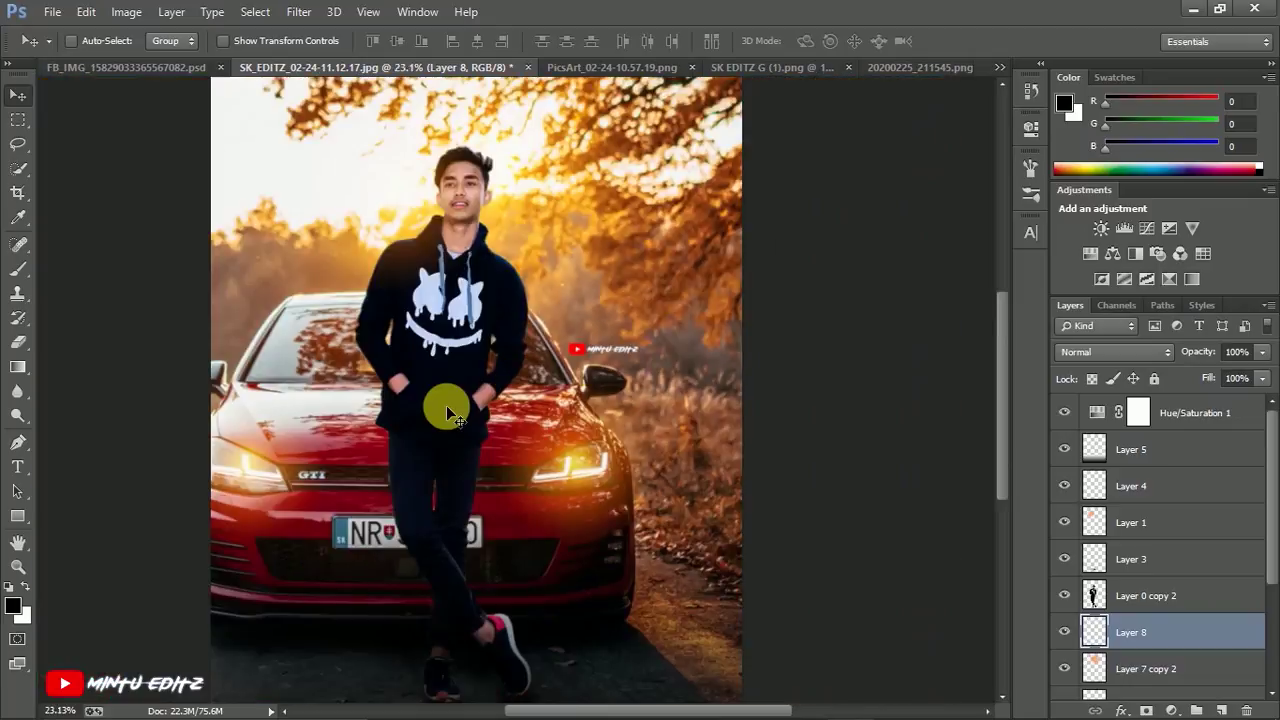
{"action": "scroll", "coordinate": [520, 390], "scroll_direction": "down", "scroll_amount": 2}
{"action": "scroll", "coordinate": [563, 425], "scroll_direction": "up", "scroll_amount": 1}
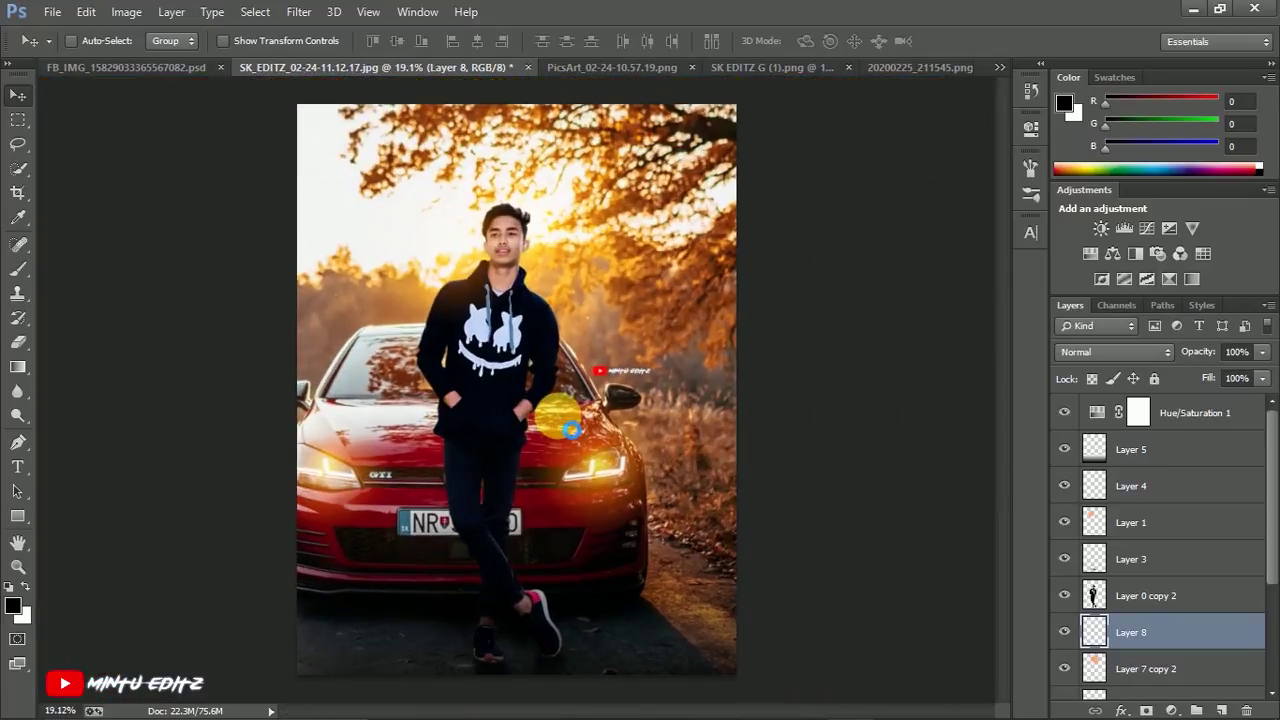
Step: Set up saving the composite under a new location as a JPEG in the mintu editz pic ps folder inside Cartoon Movie
{"action": "key", "text": "ctrl+shift+s"}
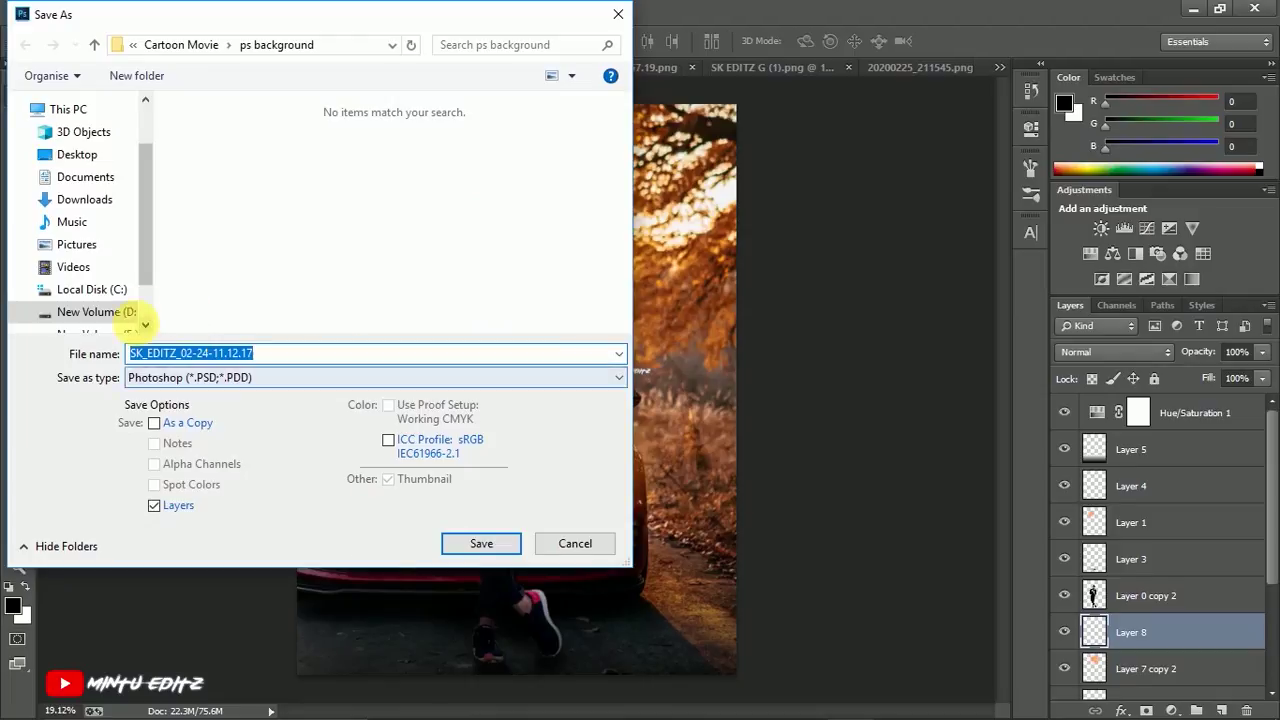
{"action": "left_click", "coordinate": [246, 381]}
{"action": "left_click", "coordinate": [248, 522]}
{"action": "left_click", "coordinate": [94, 48]}
{"action": "double_click", "coordinate": [445, 190]}
{"action": "scroll", "coordinate": [462, 274], "scroll_direction": "down", "scroll_amount": 1}
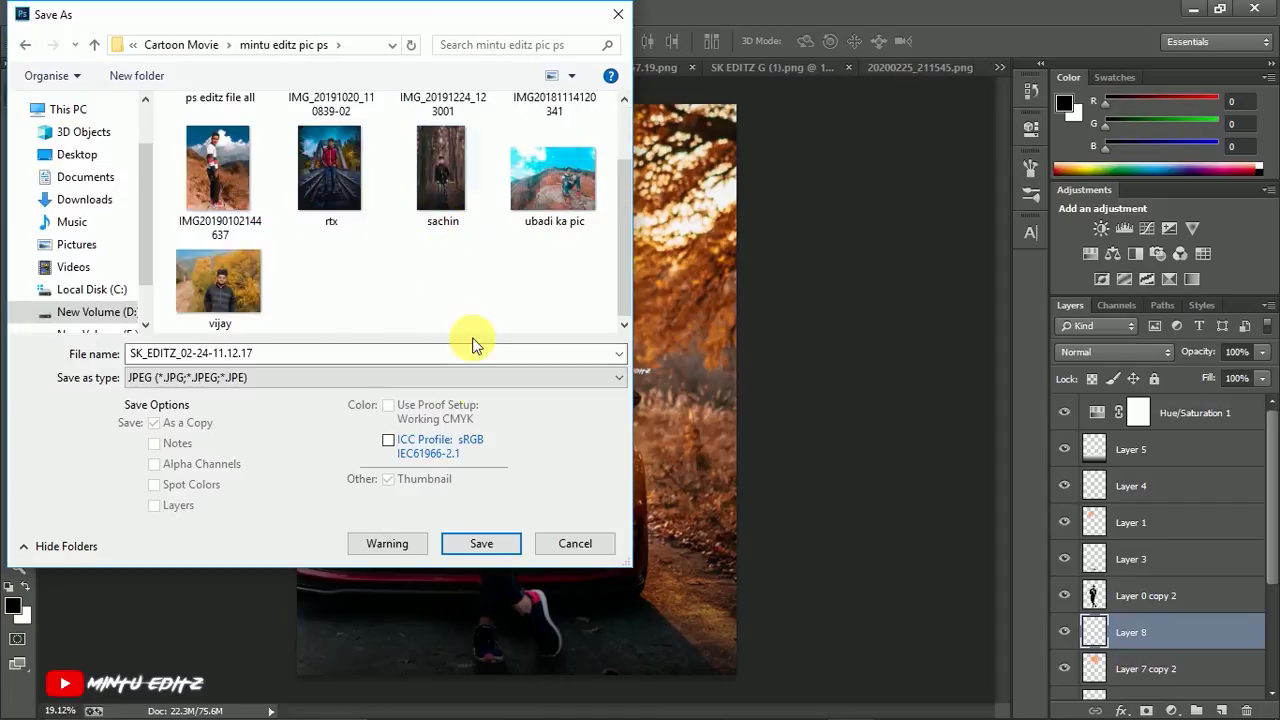